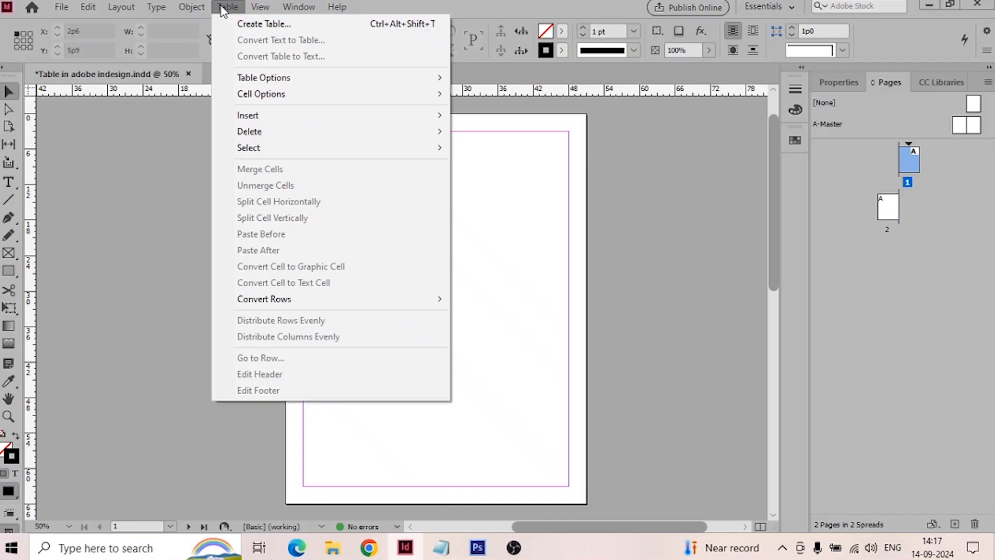
- Create a table with 6 body rows and 3 columns in the [Basic Table] style and place it between the page margins
{"action": "left_click", "coordinate": [233, 22]}
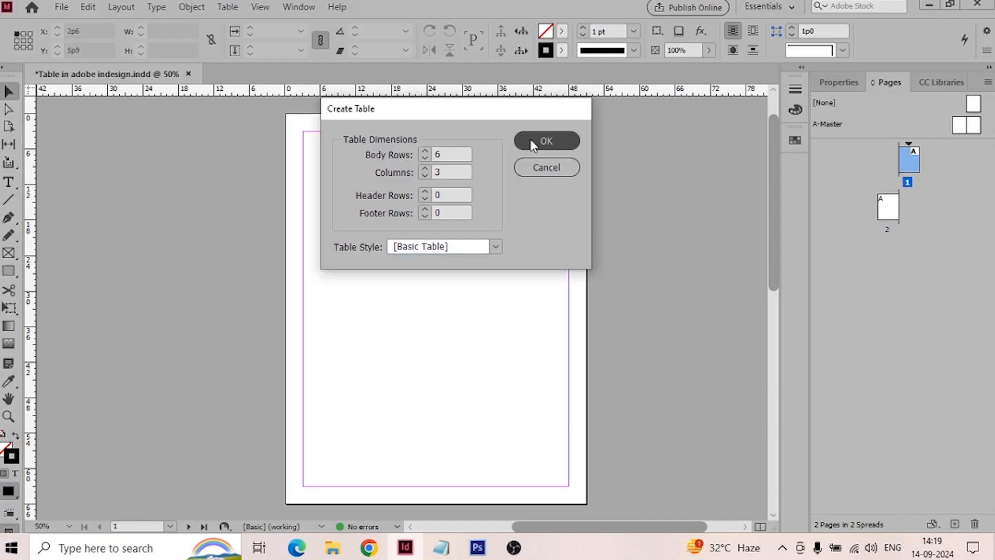
{"action": "left_click", "coordinate": [570, 226]}
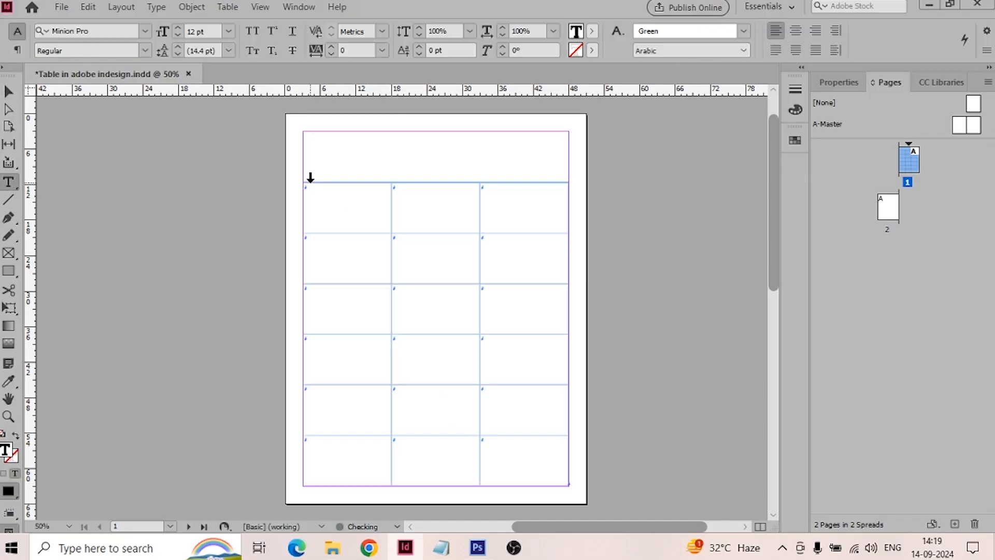
{"action": "key", "text": "ctrl+equal"}
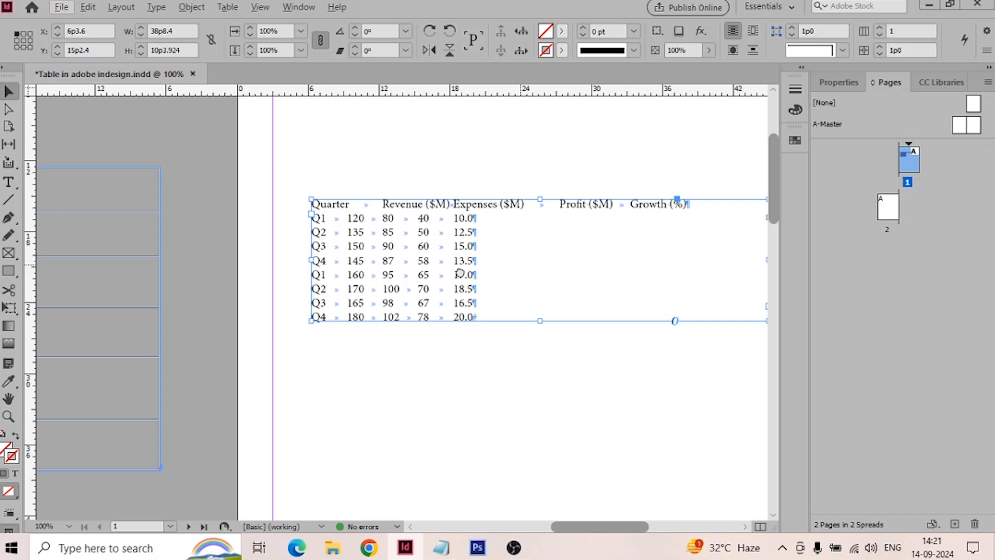
- Select all the pasted quarterly text and start converting it to a table
{"action": "key", "text": "ctrl+a"}
{"action": "left_click", "coordinate": [235, 6]}
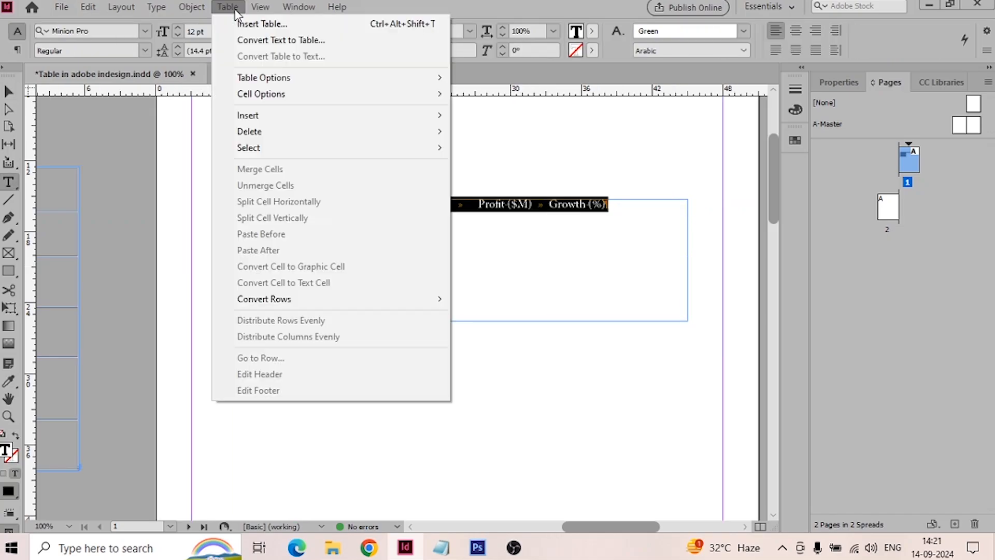
{"action": "left_click", "coordinate": [278, 55]}
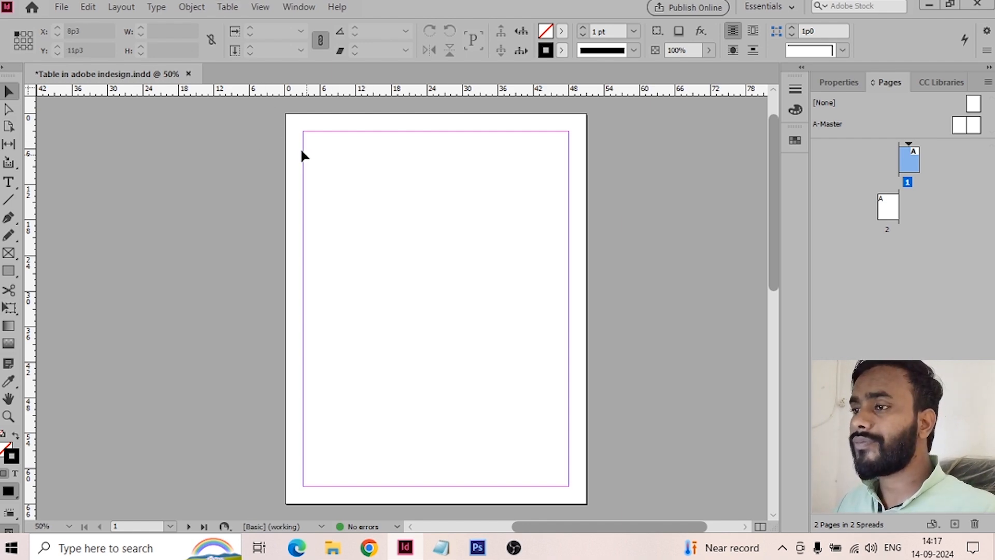
- Create a [Basic Table] style table with 6 body rows and 3 columns, placed between the margins of page 1
{"action": "left_click", "coordinate": [221, 7]}
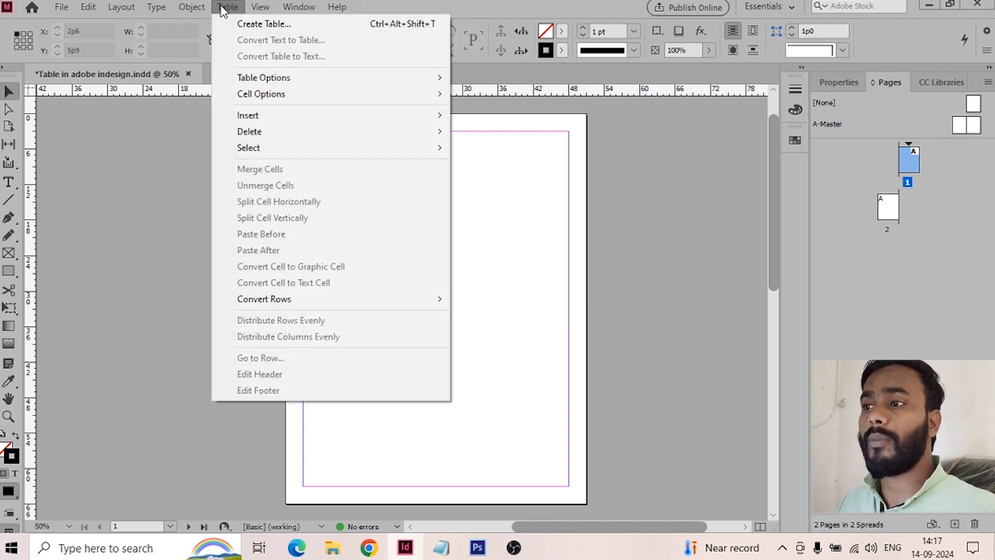
{"action": "left_click", "coordinate": [276, 25]}
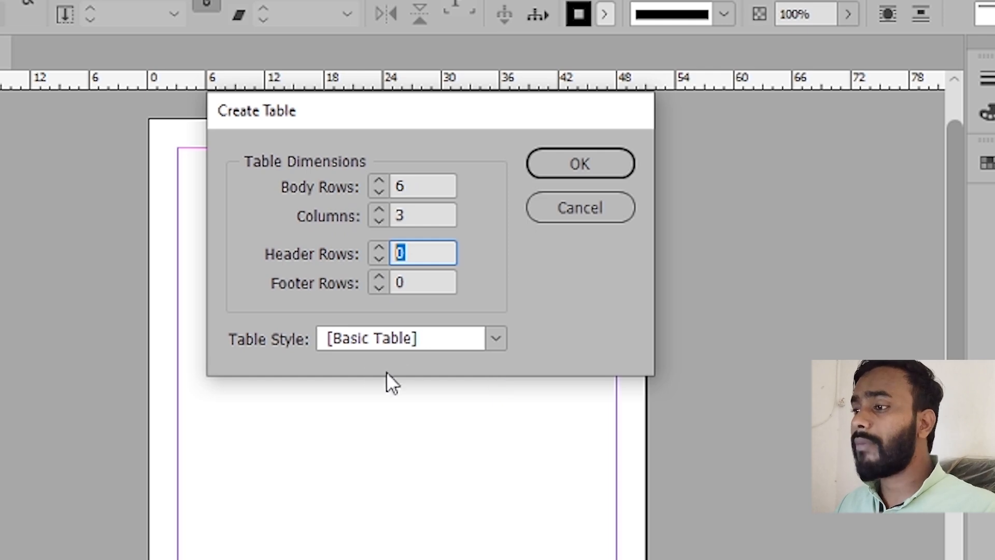
{"action": "left_click", "coordinate": [499, 342]}
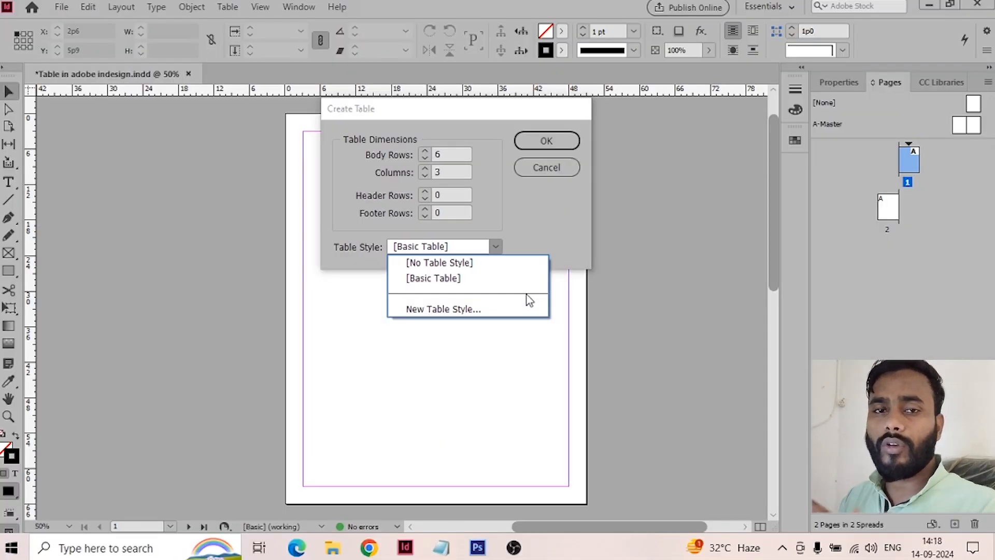
{"action": "left_click", "coordinate": [546, 140]}
{"action": "left_click", "coordinate": [546, 140]}
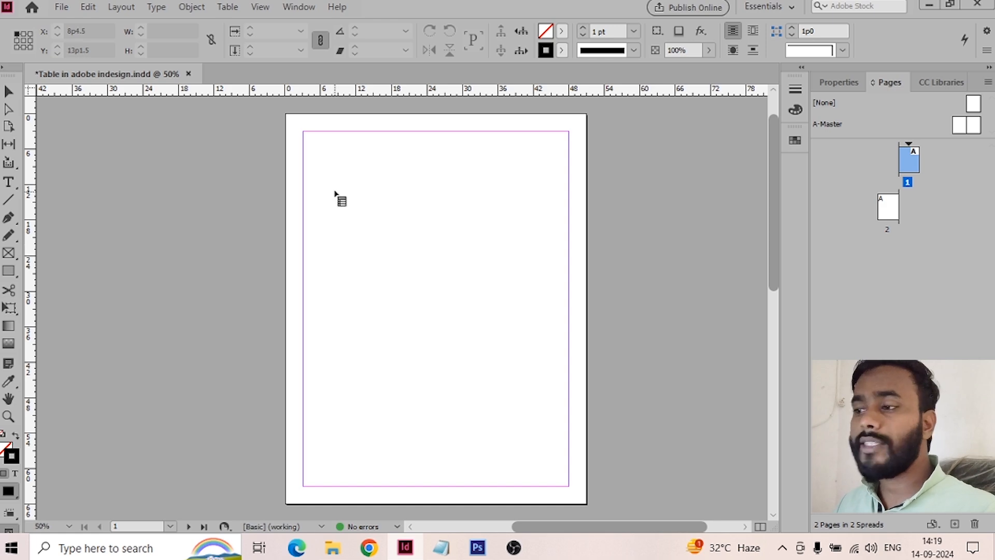
{"action": "left_click", "coordinate": [308, 181]}
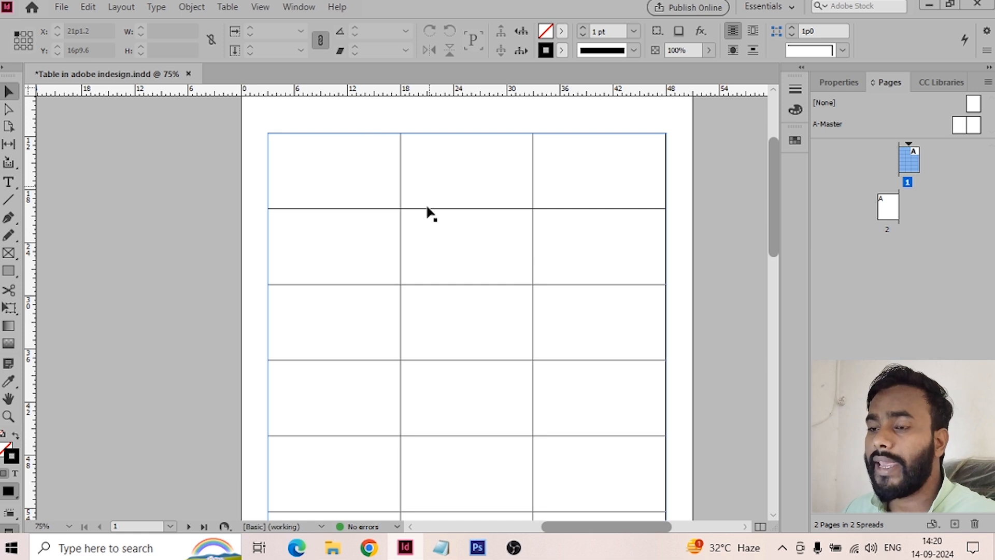
- Reduce the first two rows of the table to less than half their height by moving their lower borders up
{"action": "left_click", "coordinate": [8, 182]}
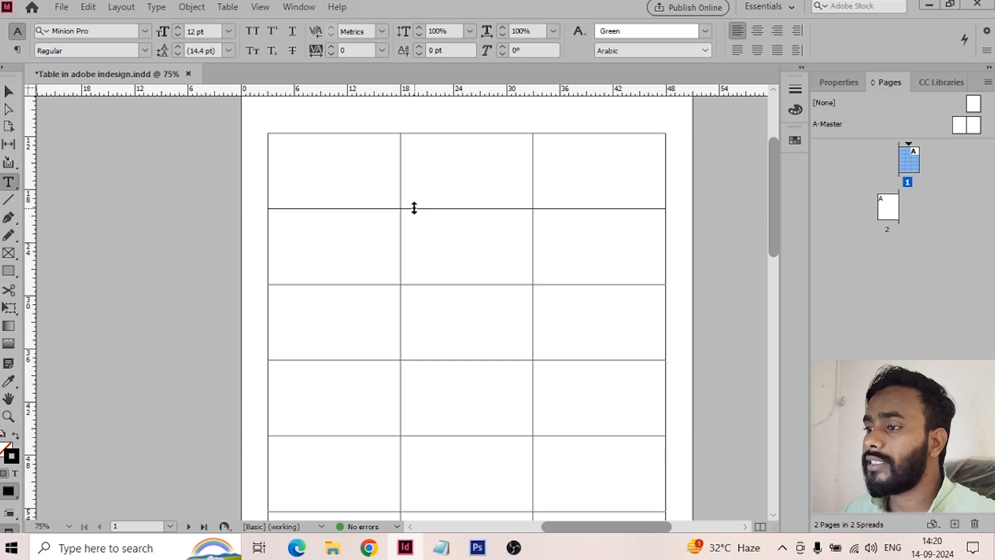
{"action": "left_click_drag", "start_coordinate": [414, 207], "coordinate": [409, 166]}
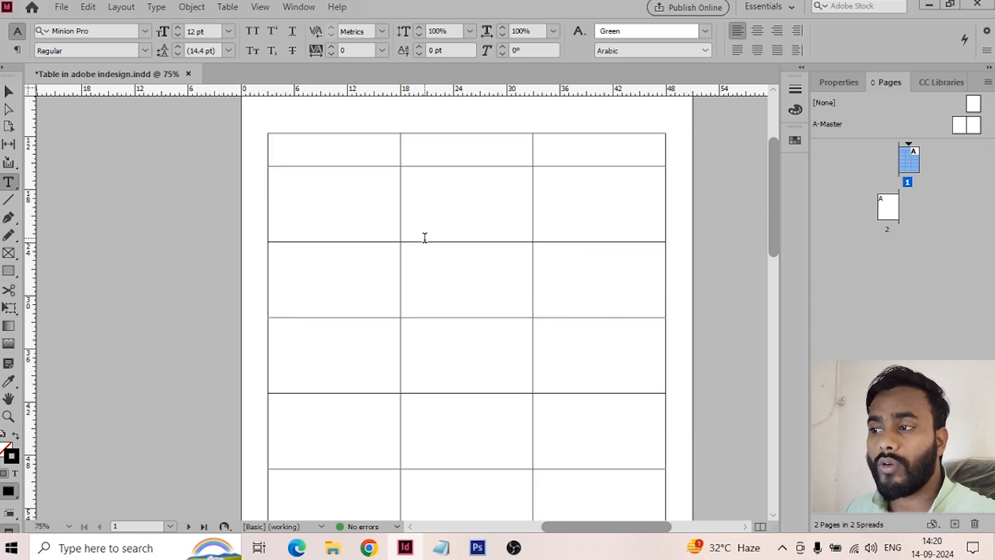
{"action": "left_click_drag", "start_coordinate": [425, 242], "coordinate": [425, 200]}
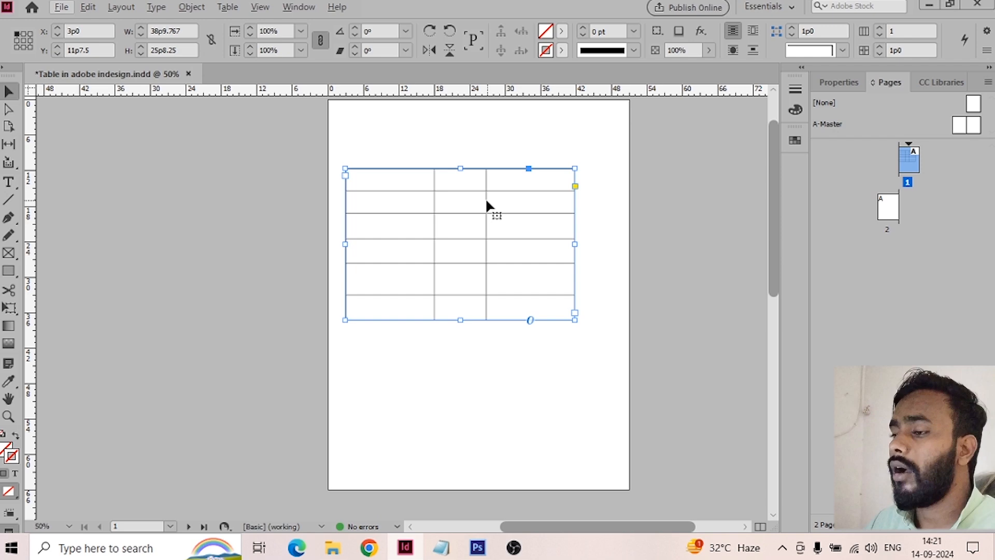
- Move the empty table off the page onto the pasteboard beside it and switch from preview to normal screen mode
{"action": "left_click_drag", "start_coordinate": [485, 199], "coordinate": [199, 210]}
{"action": "left_click", "coordinate": [266, 443]}
{"action": "key", "text": "w"}
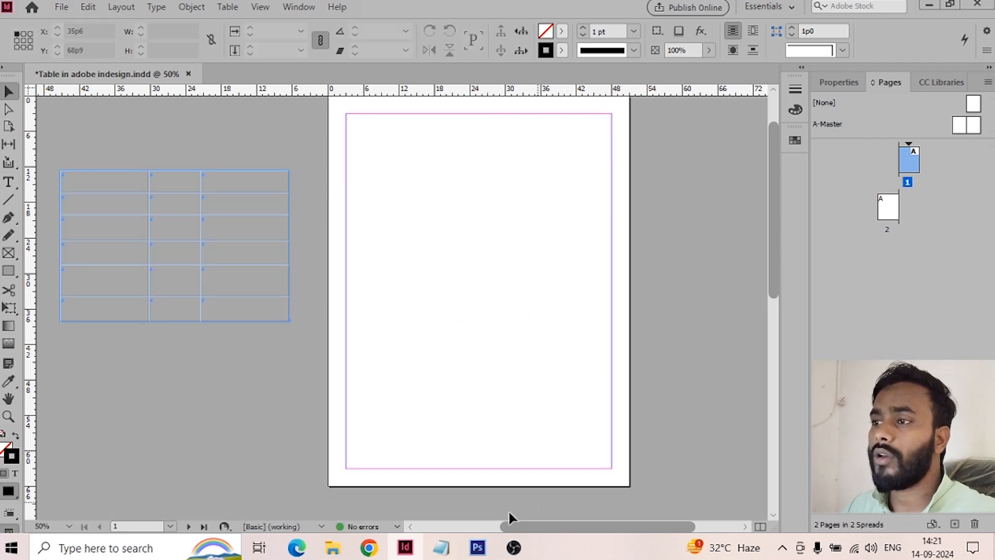
- Switch to table.txt in Notepad and copy all of its quarterly revenue, expenses, profit and growth text
{"action": "left_click", "coordinate": [437, 552]}
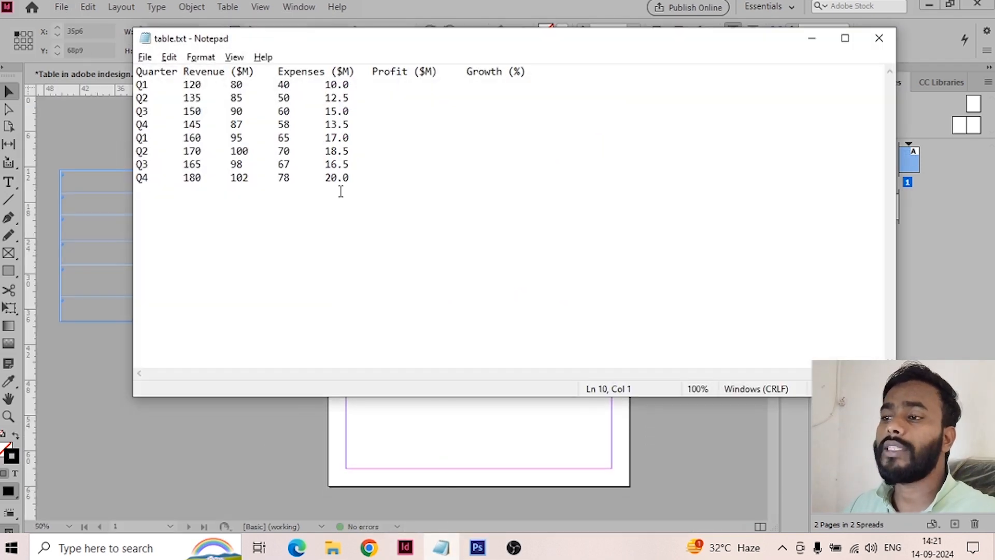
{"action": "left_click_drag", "start_coordinate": [368, 178], "coordinate": [136, 71]}
{"action": "key", "text": "ctrl+c"}
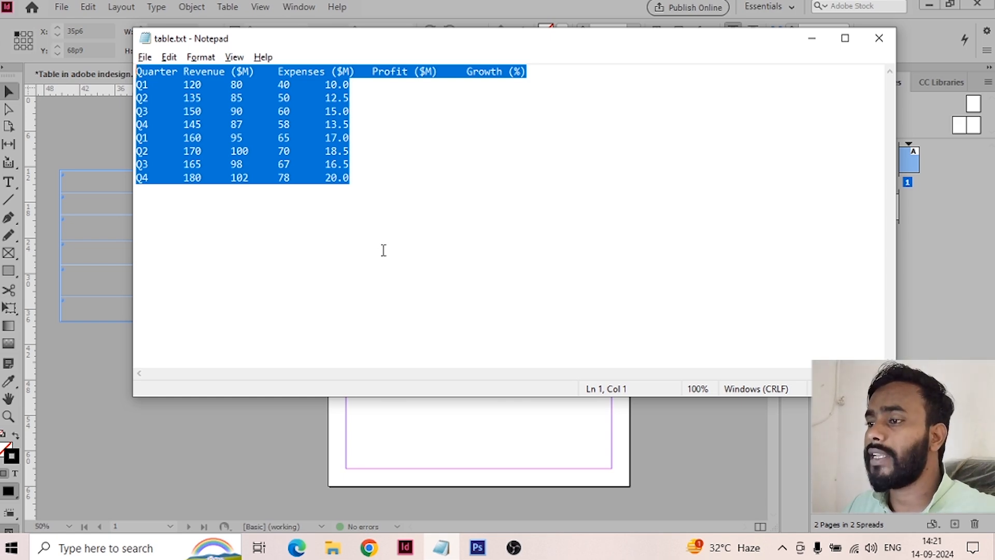
- Switch back to InDesign and paste the copied quarterly data onto page 1 as a text frame
{"action": "key", "text": "alt+Tab"}
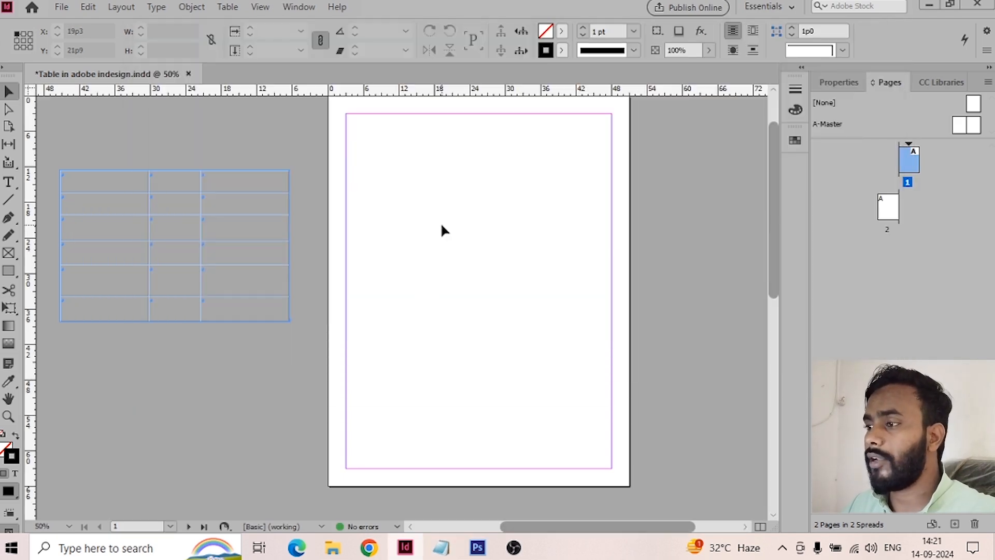
{"action": "scroll", "coordinate": [393, 197], "scroll_direction": "up", "scroll_amount": 1}
{"action": "key", "text": "ctrl+v"}
{"action": "scroll", "coordinate": [518, 262], "scroll_direction": "up", "scroll_amount": 1}
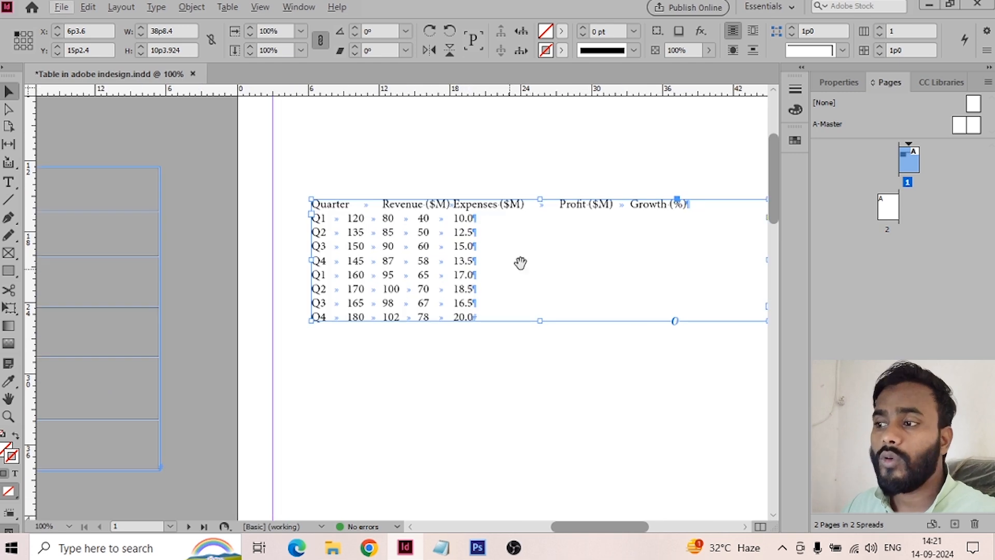
{"action": "scroll", "coordinate": [518, 262], "scroll_direction": "right", "scroll_amount": 2}
- Convert all the pasted text to a table with Tab as column separator, Paragraph as row separator and the [Basic Table] style
{"action": "double_click", "coordinate": [429, 282]}
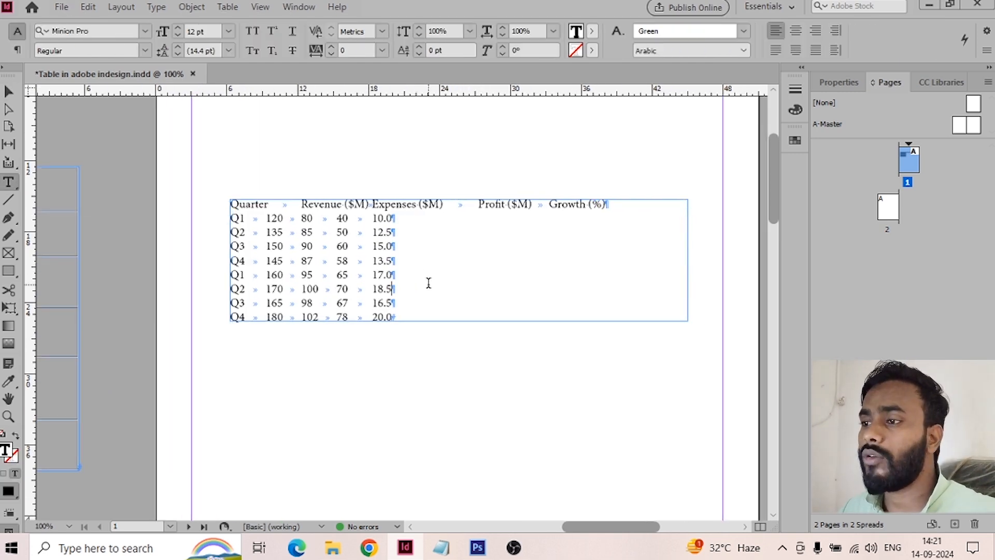
{"action": "key", "text": "ctrl+a"}
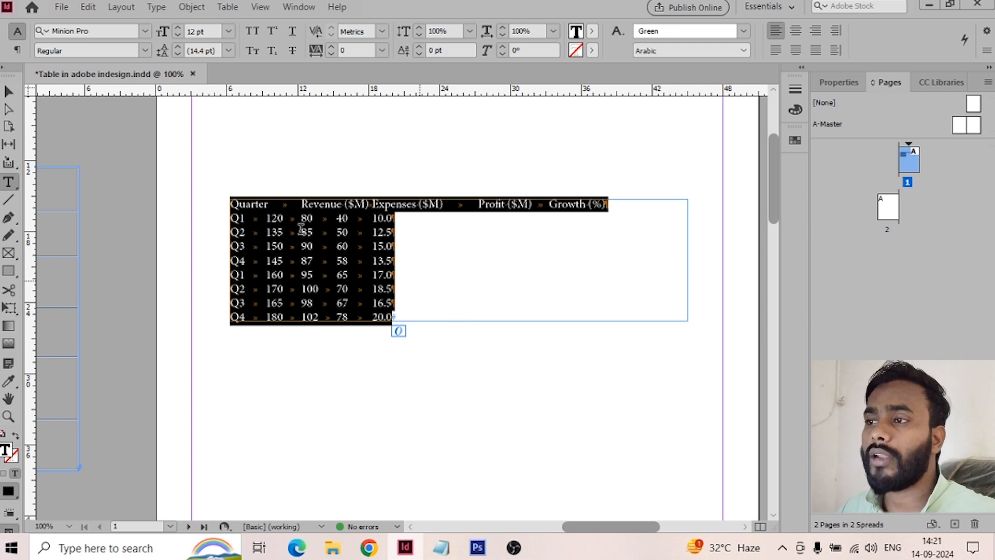
{"action": "left_click", "coordinate": [231, 7]}
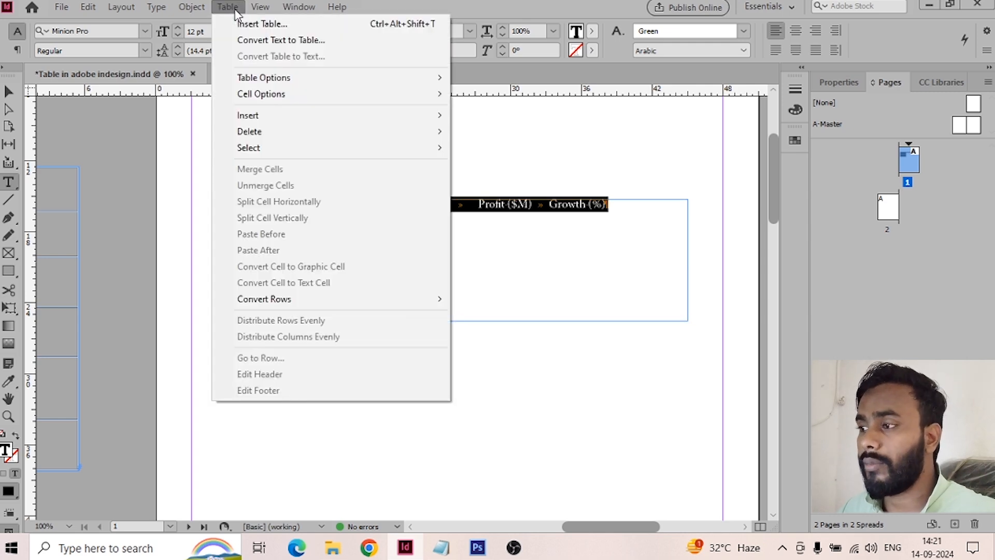
{"action": "left_click", "coordinate": [277, 42]}
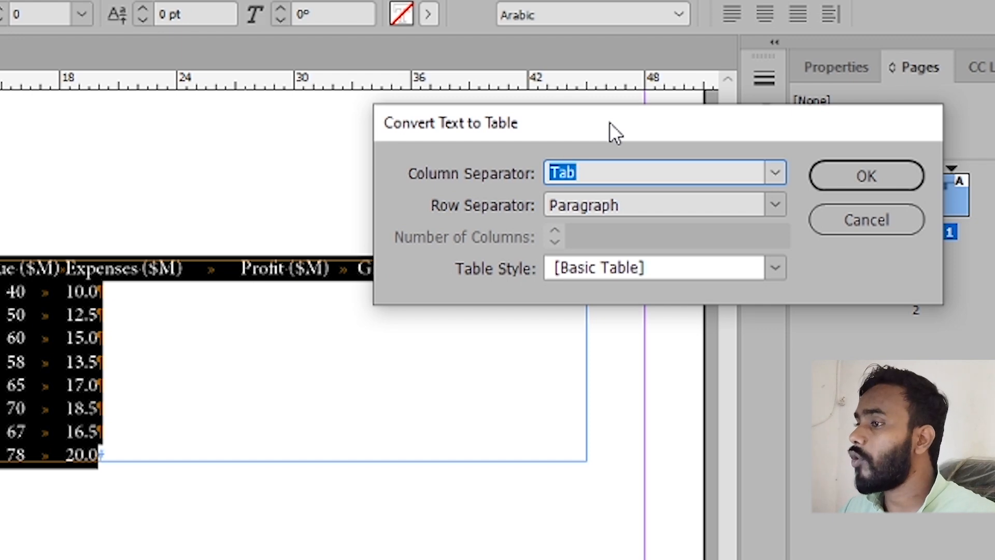
{"action": "left_click_drag", "start_coordinate": [610, 122], "coordinate": [542, 88]}
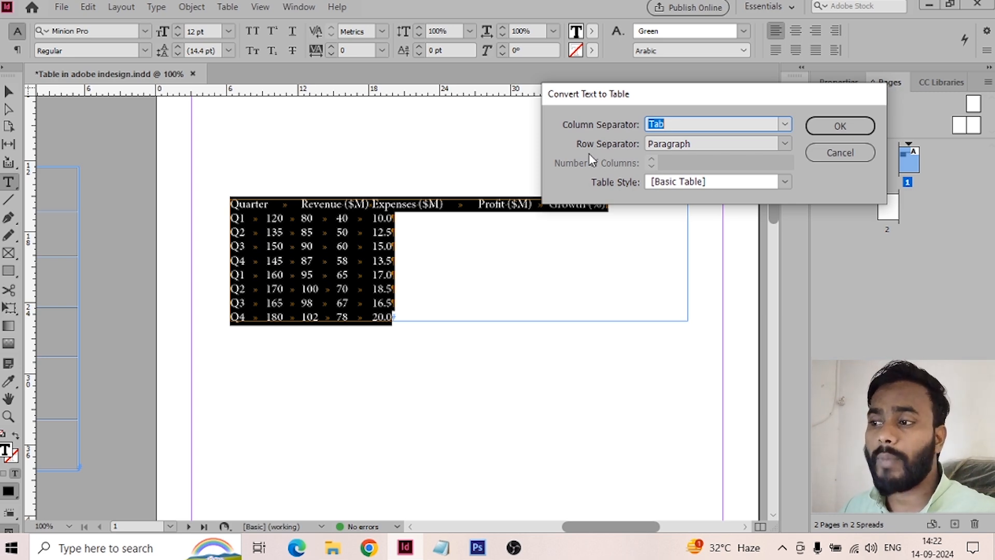
{"action": "left_click", "coordinate": [785, 123]}
{"action": "left_click", "coordinate": [784, 124]}
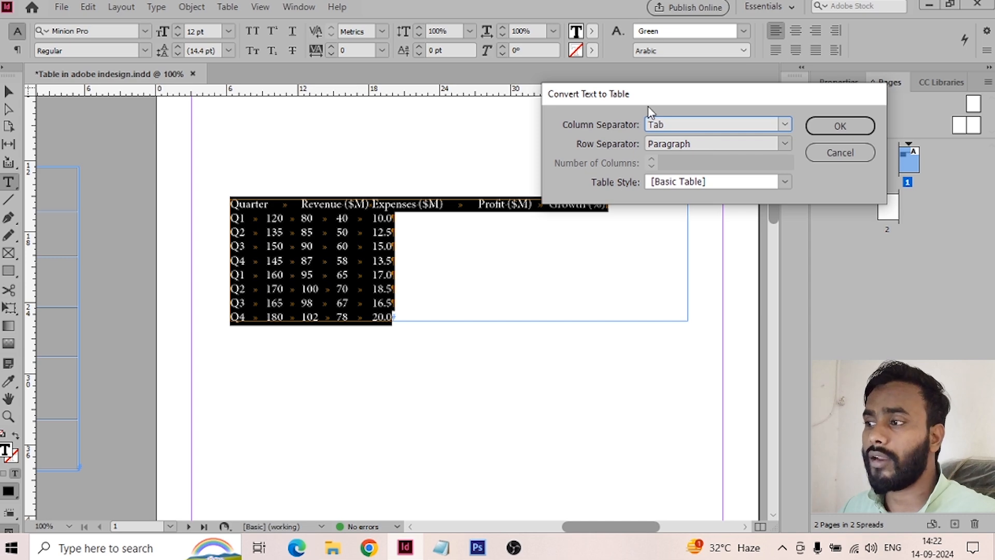
{"action": "left_click_drag", "start_coordinate": [647, 98], "coordinate": [651, 66]}
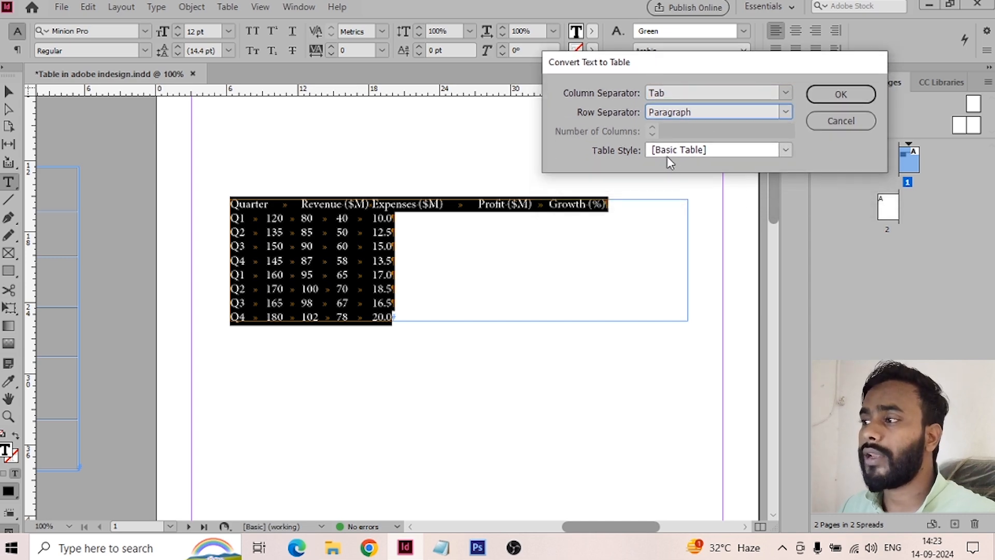
{"action": "left_click_drag", "start_coordinate": [790, 65], "coordinate": [788, 58]}
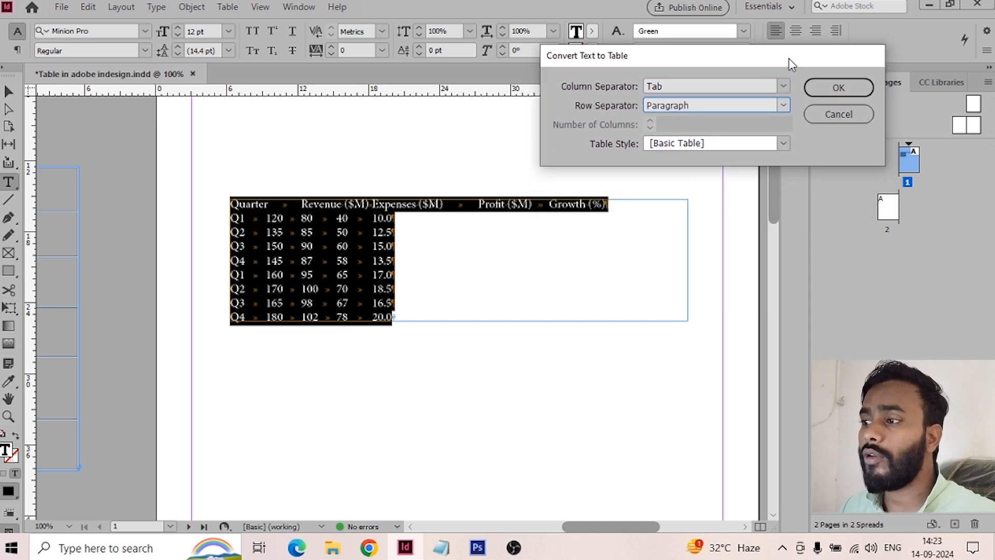
{"action": "left_click", "coordinate": [839, 88]}
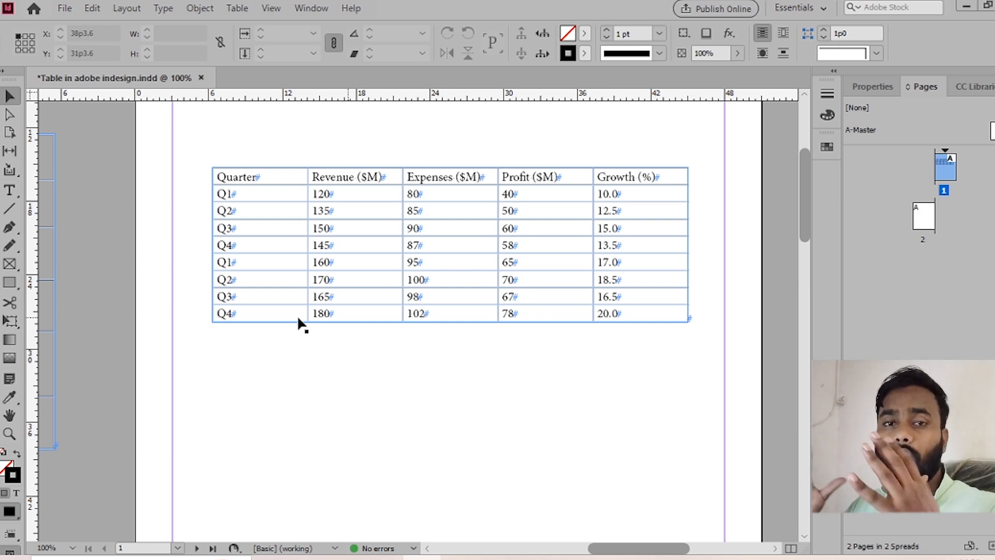
{"action": "left_click", "coordinate": [315, 204]}
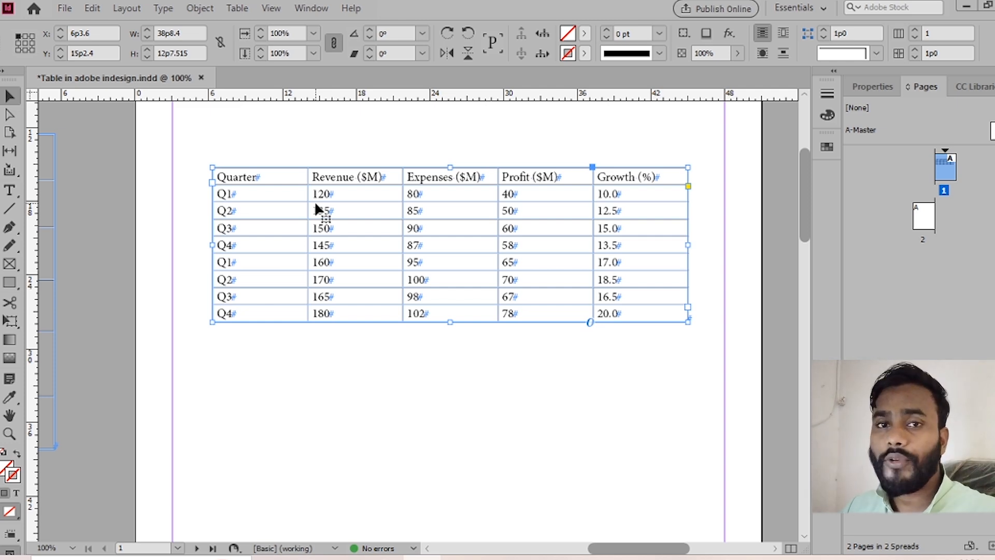
{"action": "left_click", "coordinate": [345, 371]}
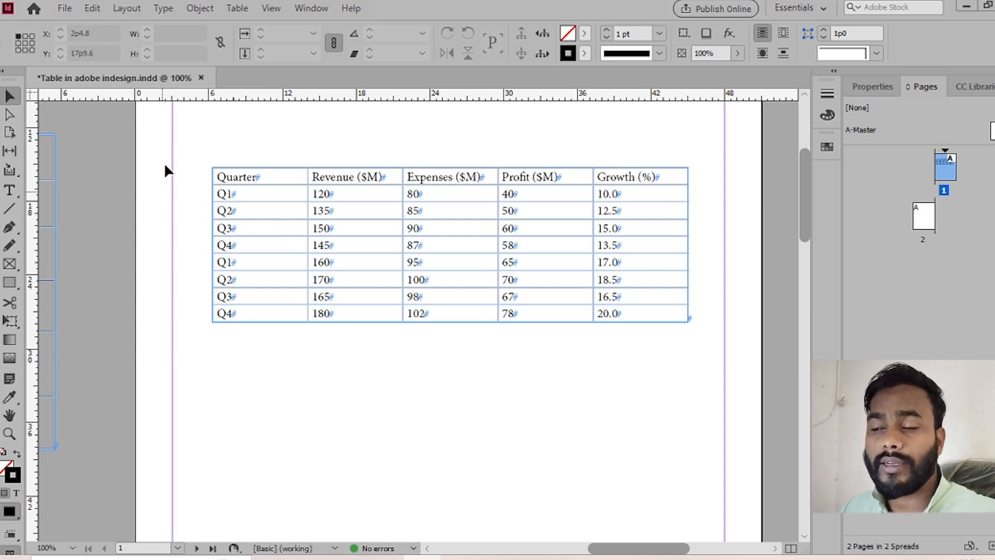
- Select the header row and the first Q1, Q2, Q3 and Q4 rows one after another with the Type tool
{"action": "left_click", "coordinate": [9, 190]}
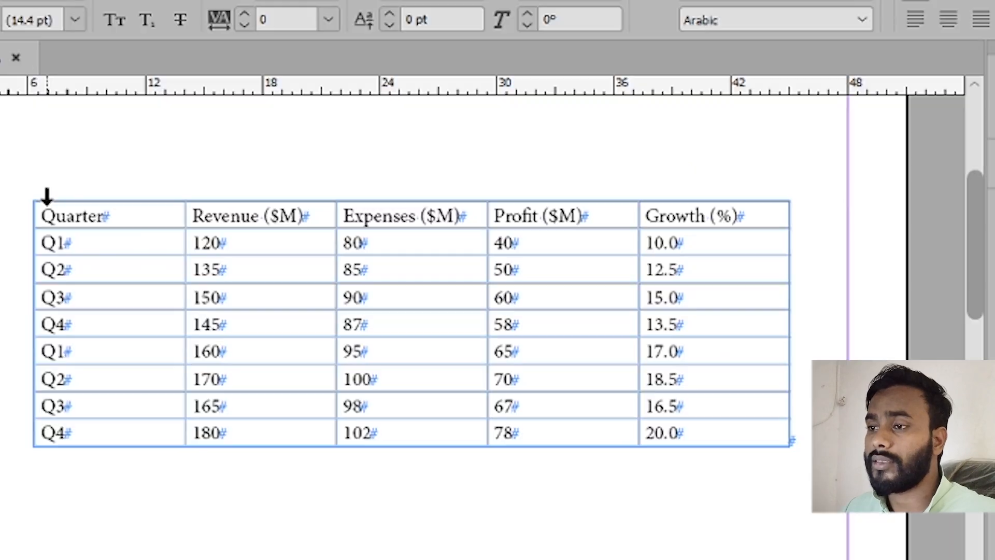
{"action": "left_click", "coordinate": [220, 165]}
{"action": "left_click", "coordinate": [26, 211]}
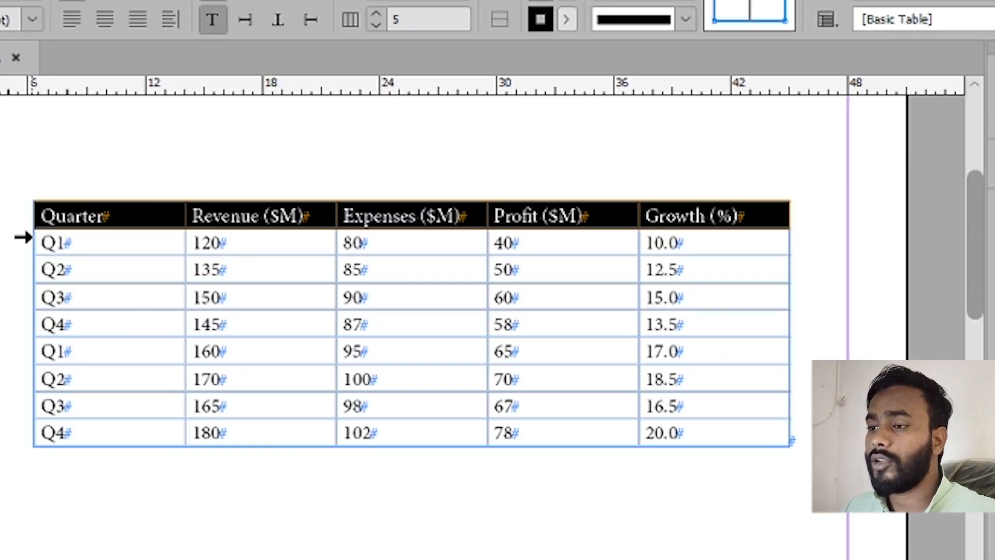
{"action": "left_click", "coordinate": [26, 249]}
{"action": "left_click", "coordinate": [26, 270]}
{"action": "left_click", "coordinate": [26, 297]}
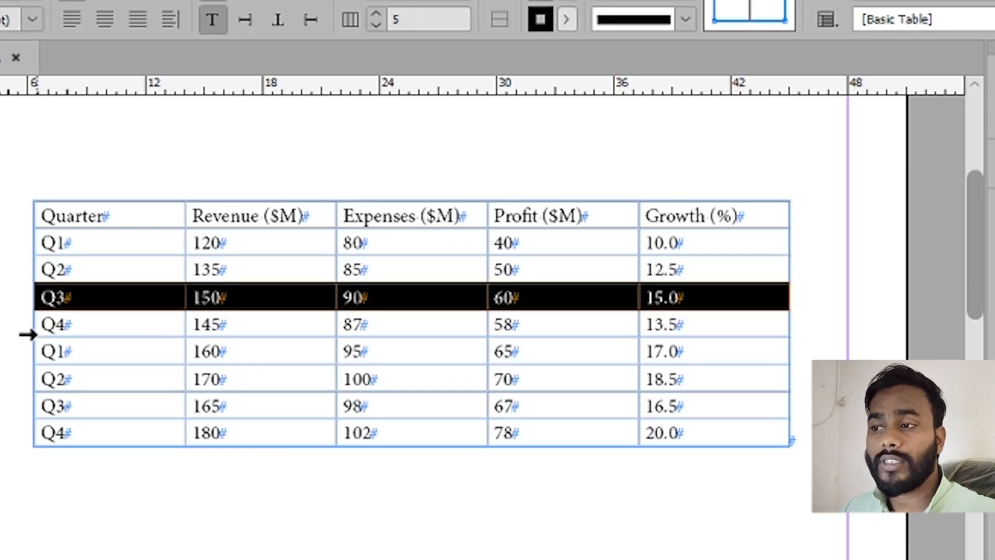
{"action": "left_click", "coordinate": [25, 325]}
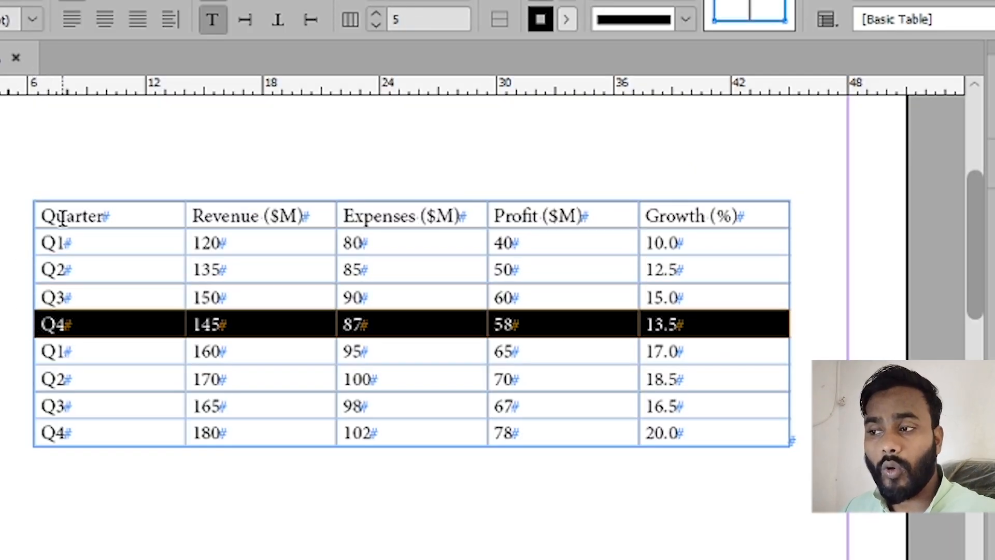
- Select the whole quarterly table and set its text to Poppins Regular at 13 pt
{"action": "left_click", "coordinate": [27, 196]}
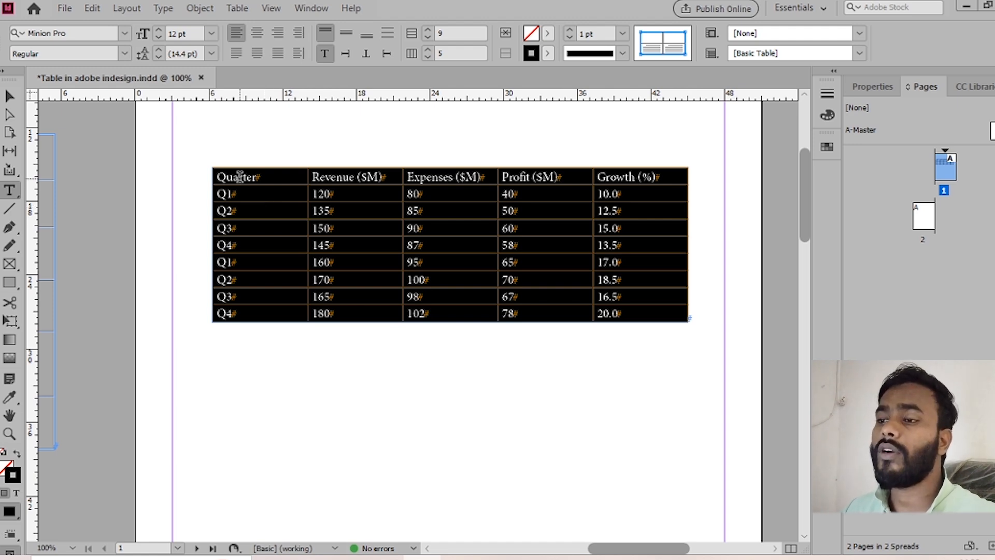
{"action": "left_click", "coordinate": [44, 33]}
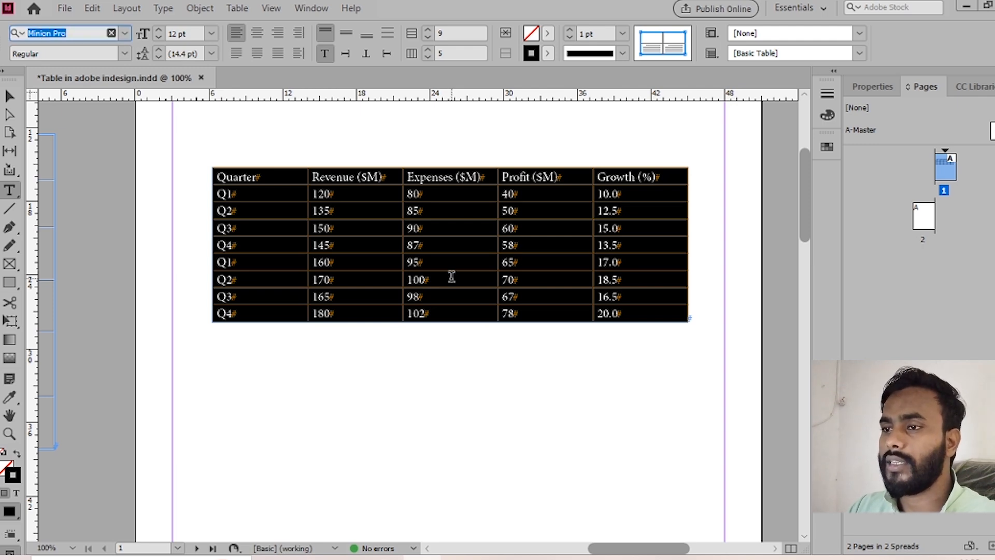
{"action": "type", "text": "popp"}
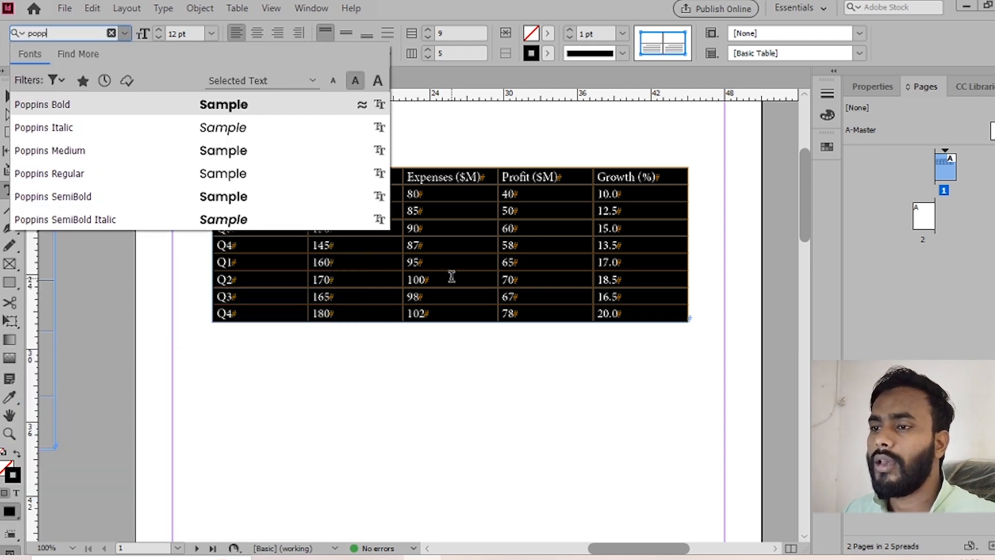
{"action": "left_click", "coordinate": [116, 176]}
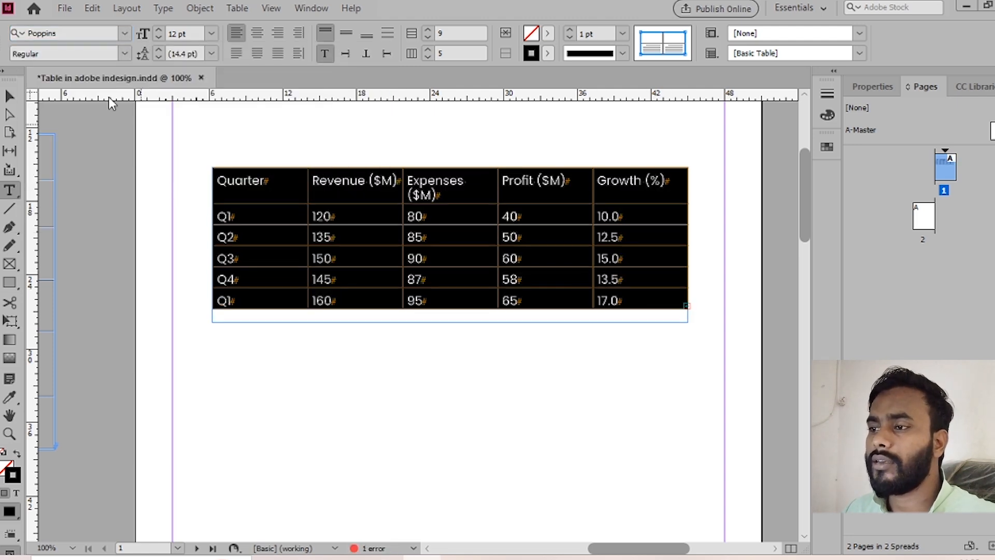
{"action": "left_click", "coordinate": [160, 29]}
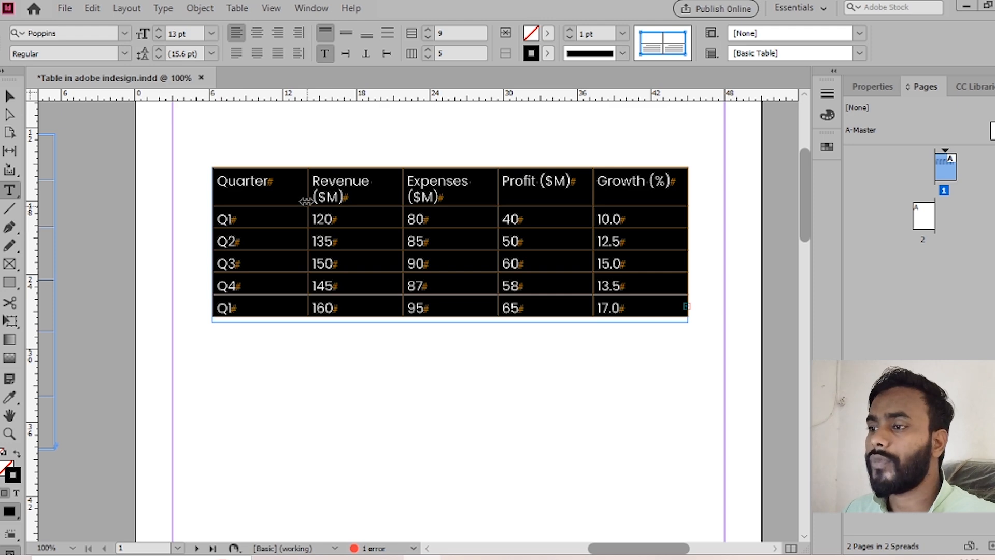
- Narrow the Quarter column and widen the Revenue and Expenses columns so each heading fits on one line
{"action": "left_click_drag", "start_coordinate": [305, 195], "coordinate": [299, 197]}
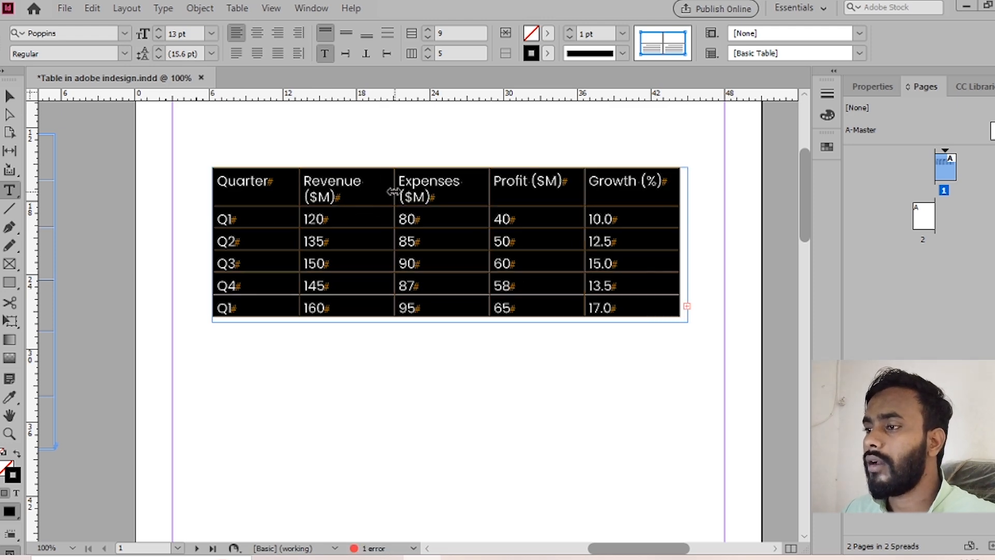
{"action": "left_click_drag", "start_coordinate": [392, 194], "coordinate": [378, 197]}
{"action": "left_click_drag", "start_coordinate": [469, 197], "coordinate": [491, 202]}
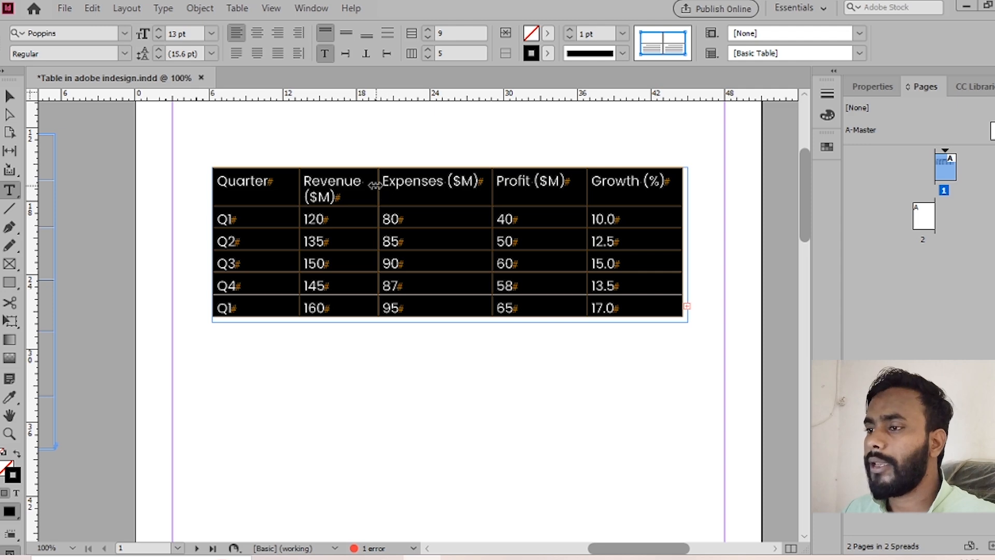
{"action": "left_click_drag", "start_coordinate": [377, 194], "coordinate": [384, 195]}
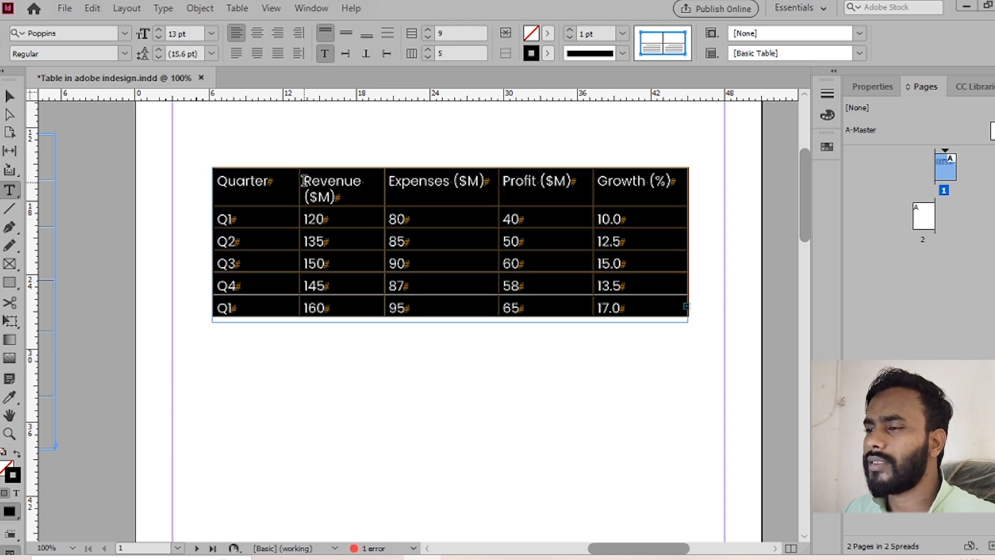
{"action": "left_click_drag", "start_coordinate": [299, 186], "coordinate": [292, 199]}
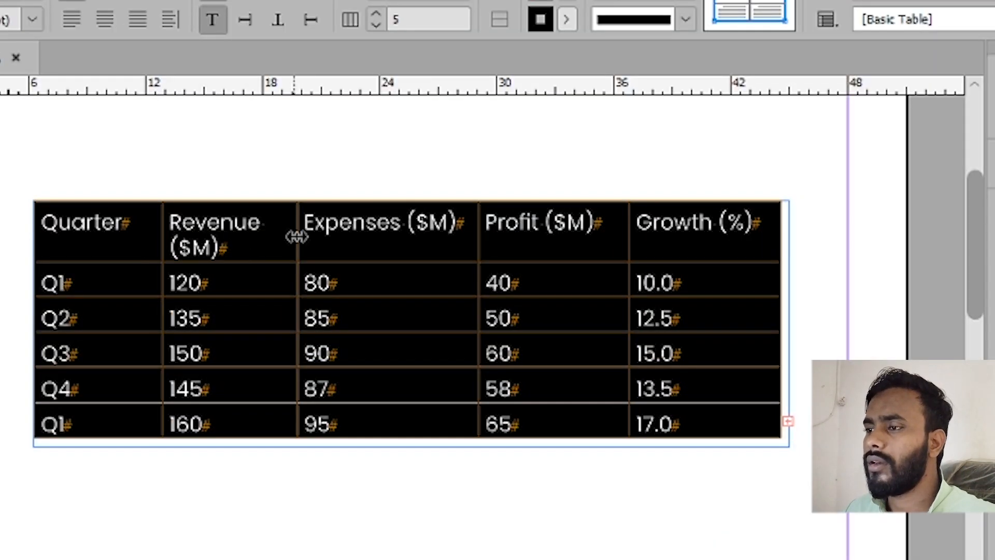
{"action": "left_click_drag", "start_coordinate": [377, 189], "coordinate": [392, 199]}
{"action": "left_click_drag", "start_coordinate": [321, 251], "coordinate": [329, 252]}
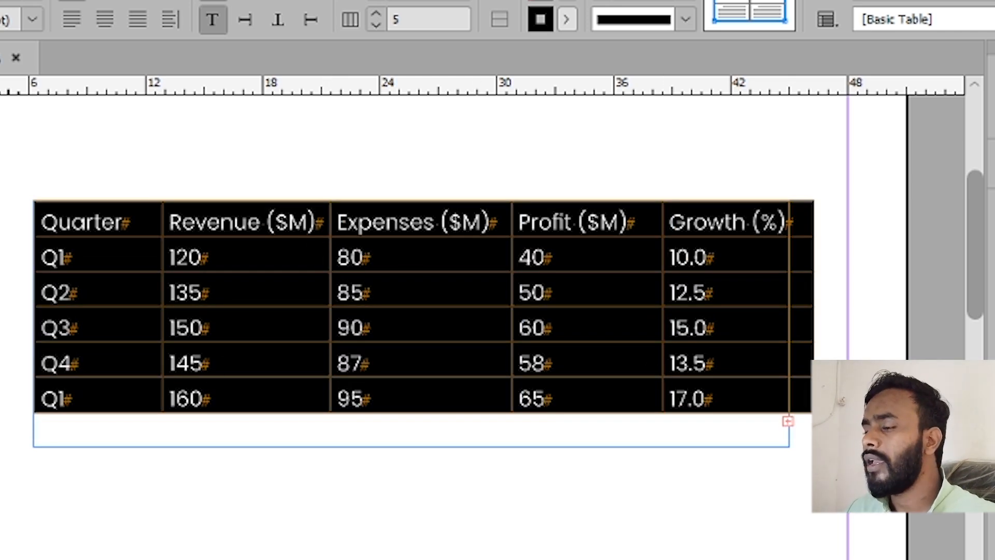
- Fit the text frame to its content so it encloses the entire quarterly table, and deselect it
{"action": "key", "text": "Escape"}
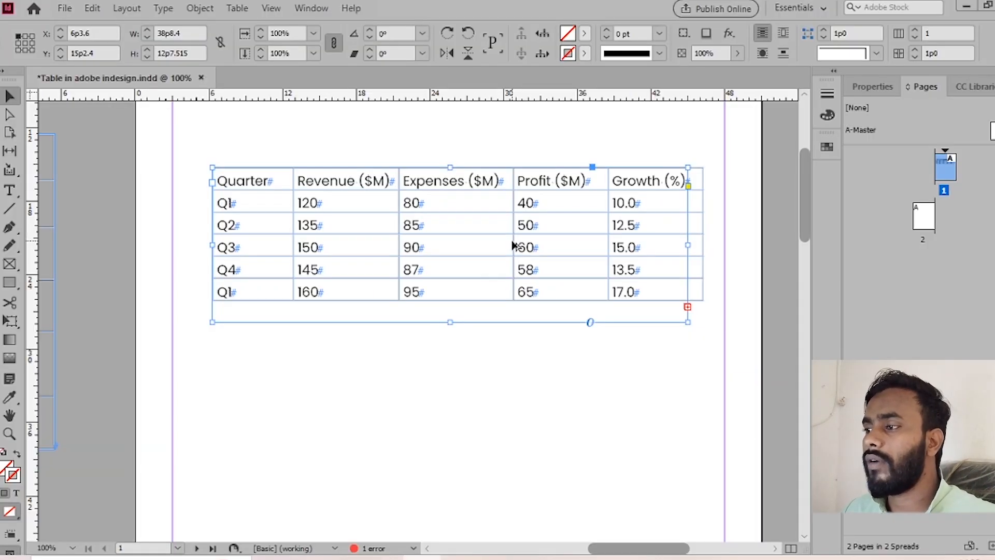
{"action": "key", "text": "ctrl+alt+c"}
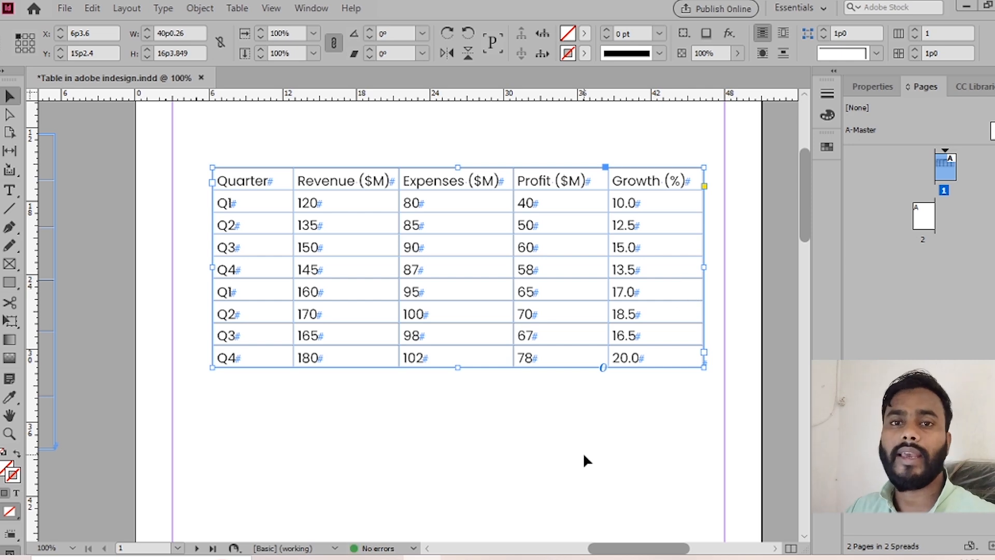
{"action": "left_click", "coordinate": [583, 452]}
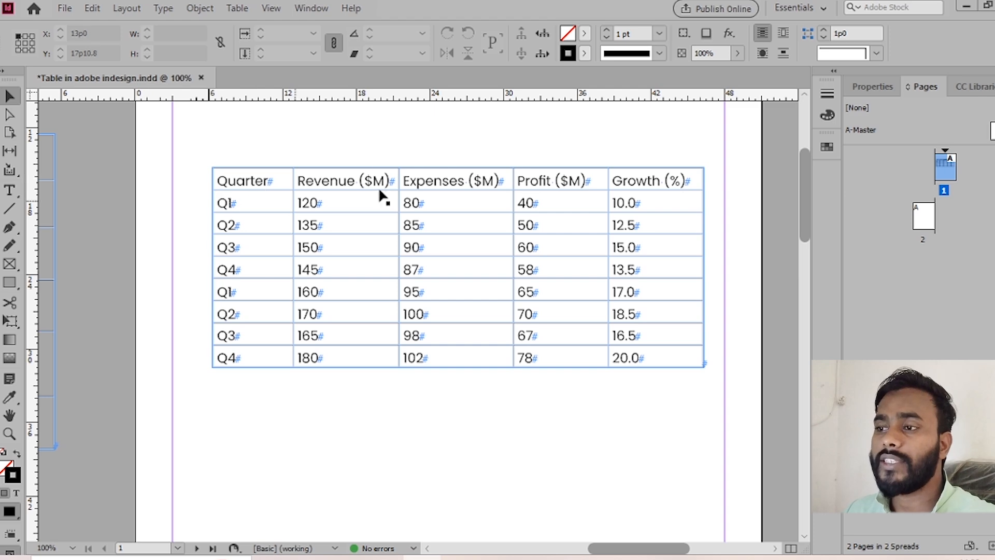
- Format the table's header row text as Poppins Bold at 14 pt
{"action": "key", "text": "t"}
{"action": "left_click", "coordinate": [211, 180]}
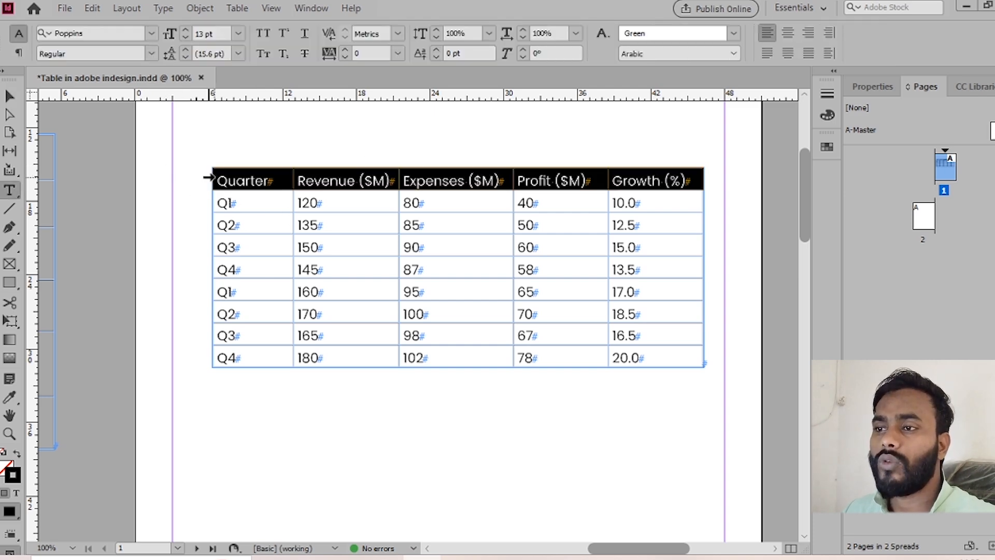
{"action": "left_click", "coordinate": [124, 54]}
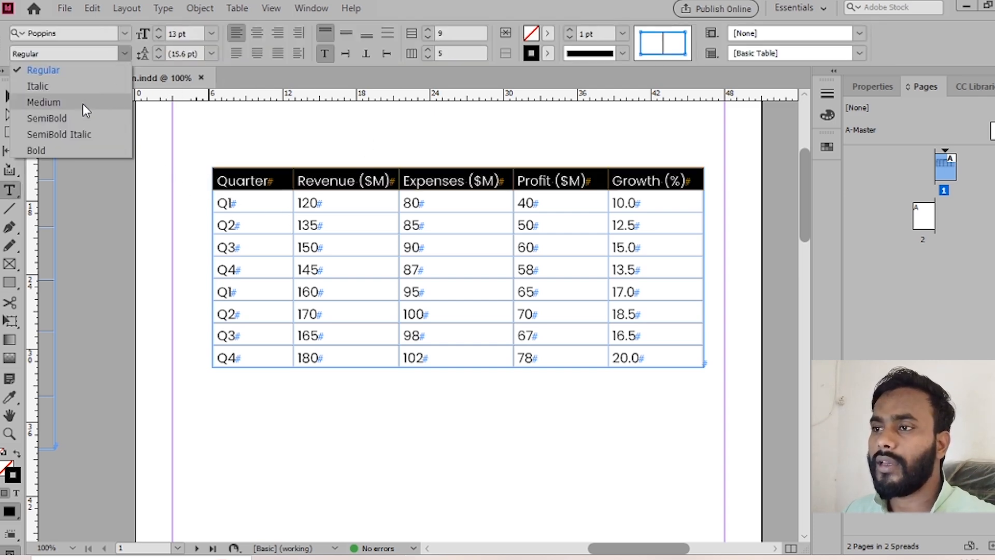
{"action": "left_click", "coordinate": [44, 151]}
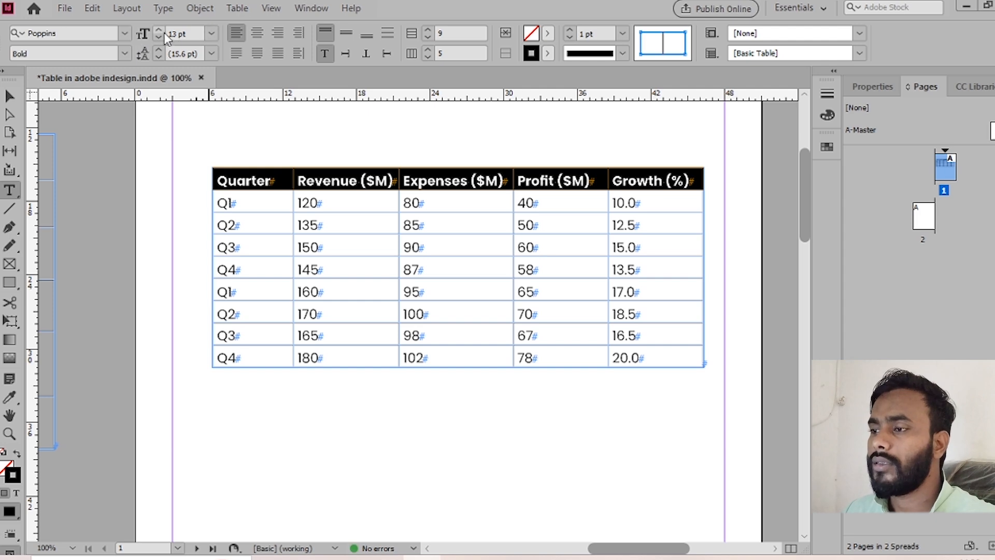
{"action": "left_click", "coordinate": [157, 32]}
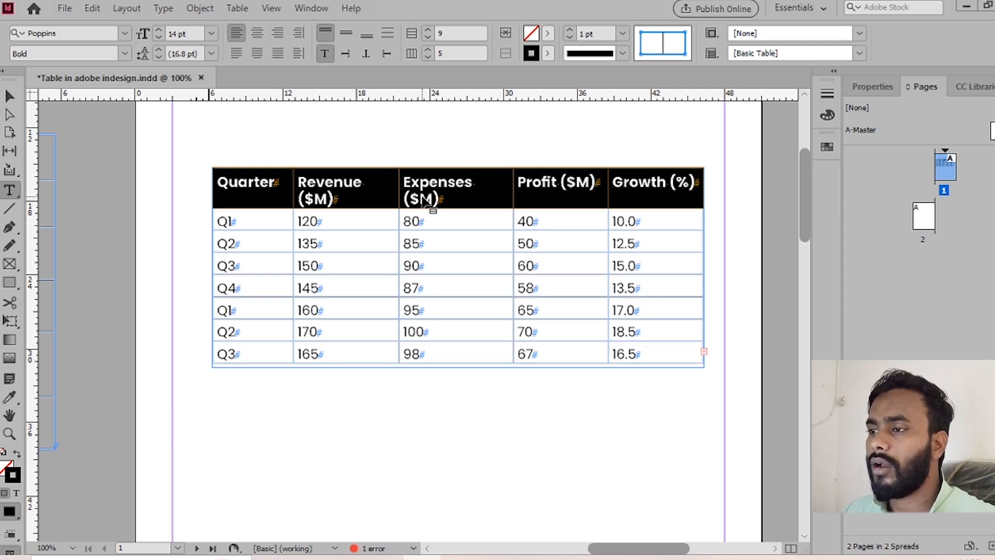
- Rebalance the Quarter, Revenue, Expenses and Profit column widths so the bold headings fit on one line
{"action": "left_click_drag", "start_coordinate": [399, 179], "coordinate": [414, 187]}
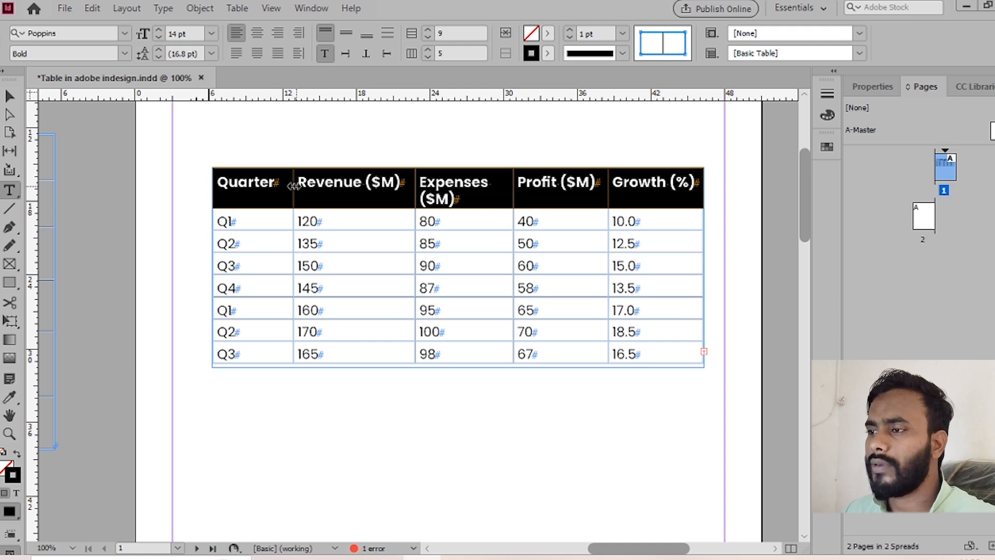
{"action": "left_click_drag", "start_coordinate": [292, 186], "coordinate": [286, 200]}
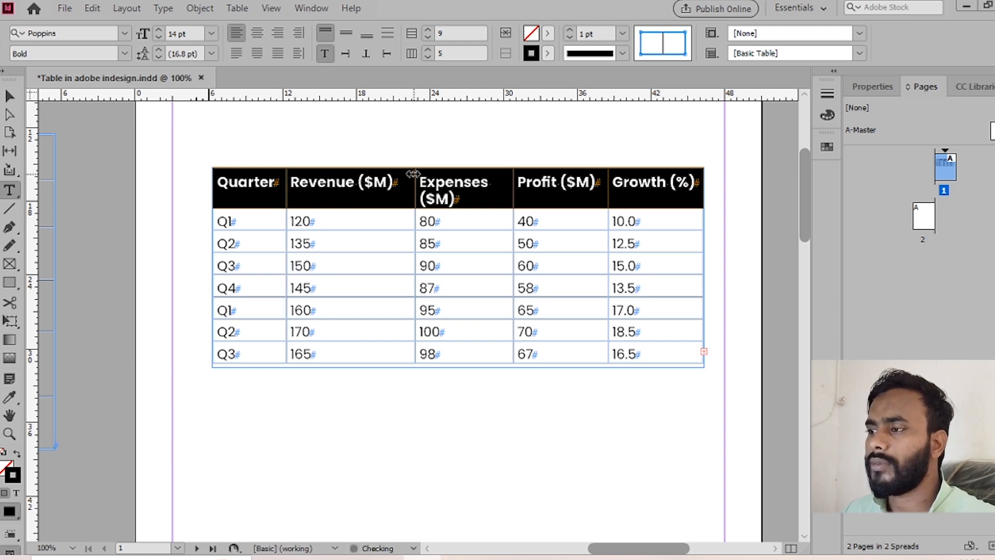
{"action": "left_click_drag", "start_coordinate": [415, 190], "coordinate": [403, 192]}
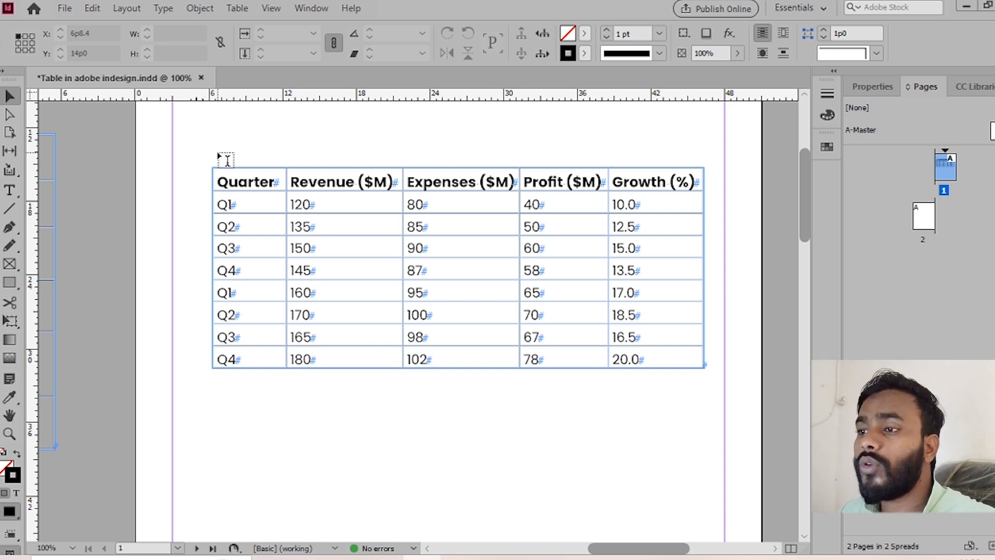
- Try centre and right alignment on the header row text and settle on centre alignment
{"action": "key", "text": "t"}
{"action": "left_click", "coordinate": [212, 179]}
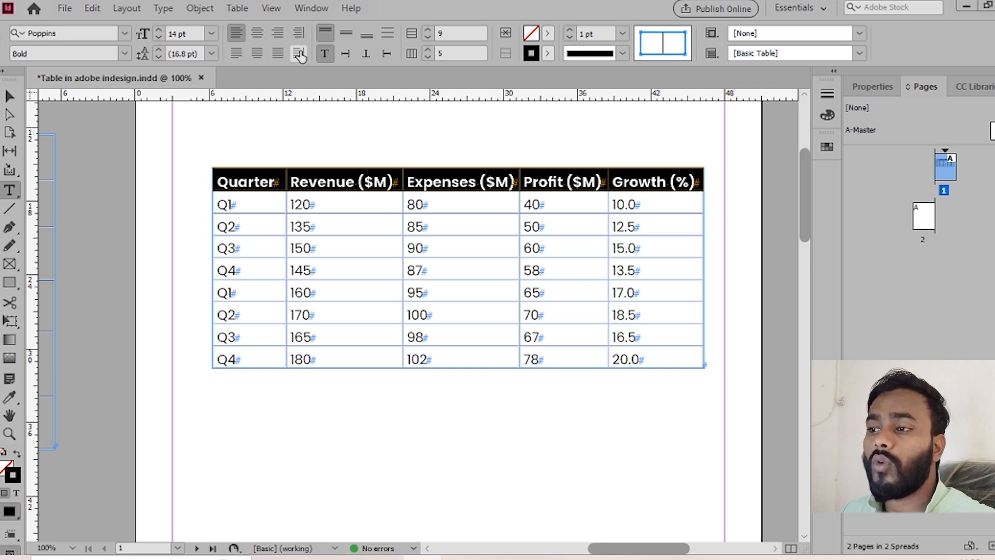
{"action": "left_click", "coordinate": [258, 42]}
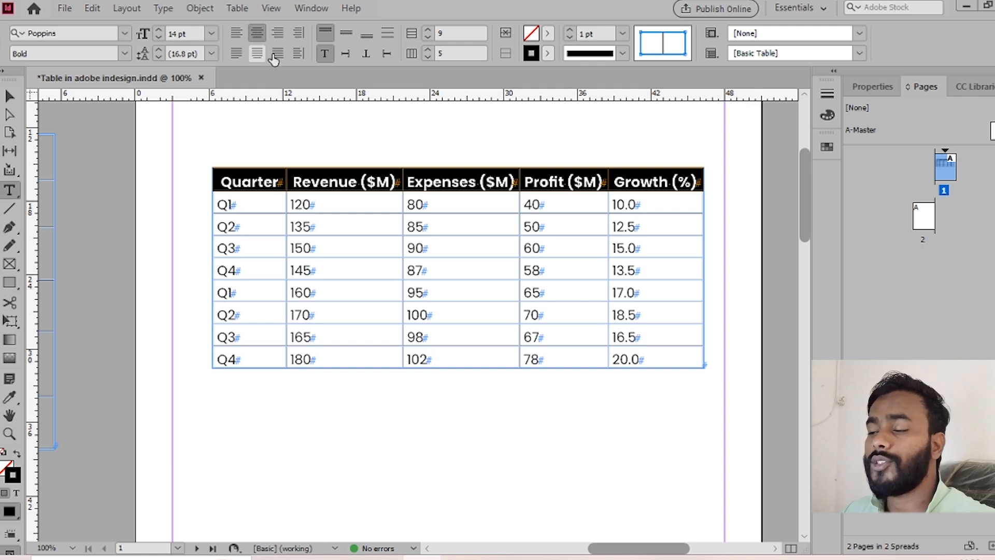
{"action": "left_click", "coordinate": [276, 35]}
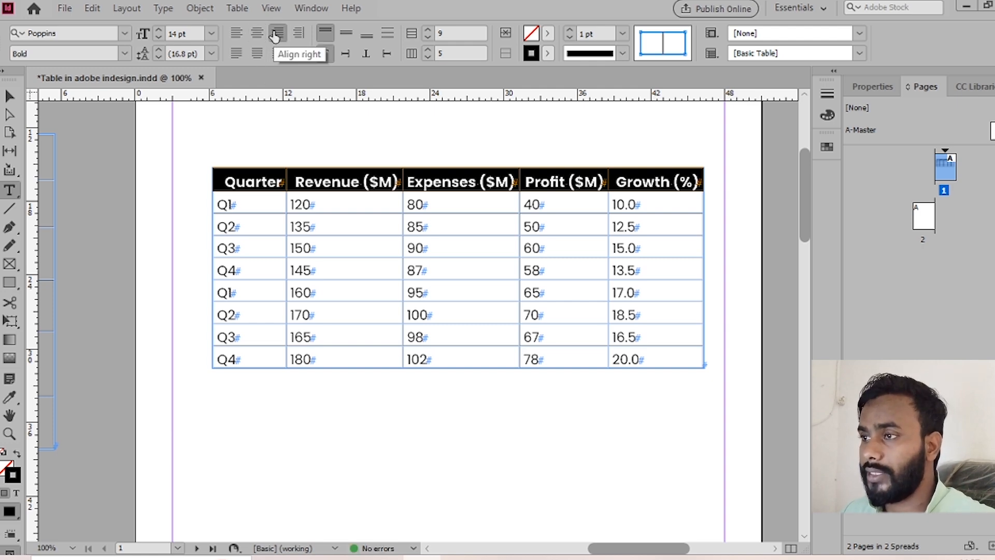
{"action": "left_click", "coordinate": [257, 33]}
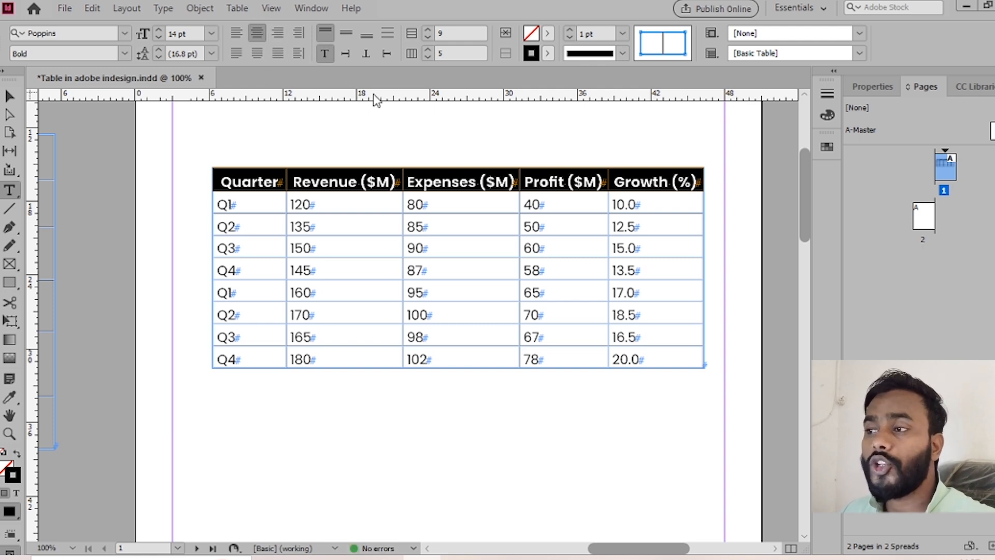
- Increase the table to 11 rows and fit the frame to its content
{"action": "left_click", "coordinate": [428, 33]}
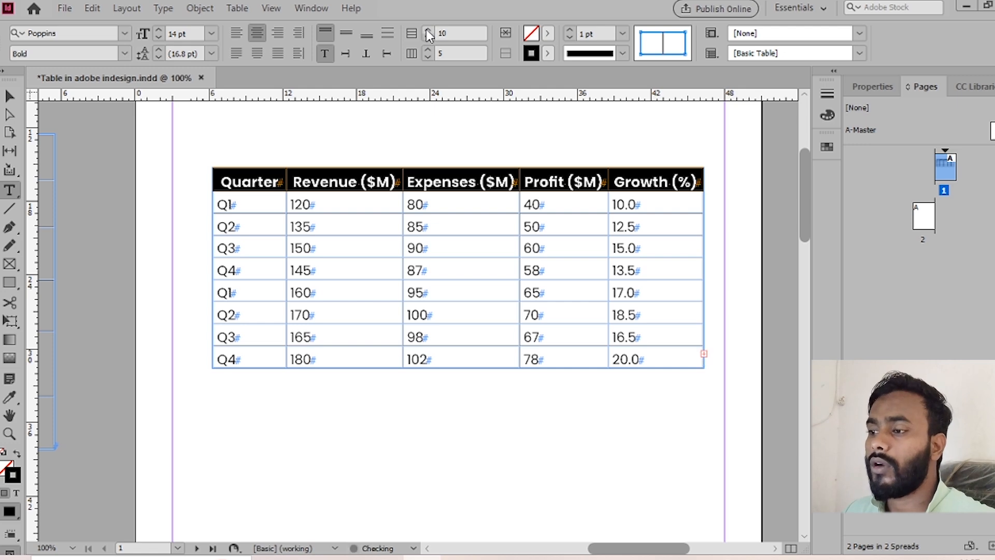
{"action": "left_click", "coordinate": [9, 96]}
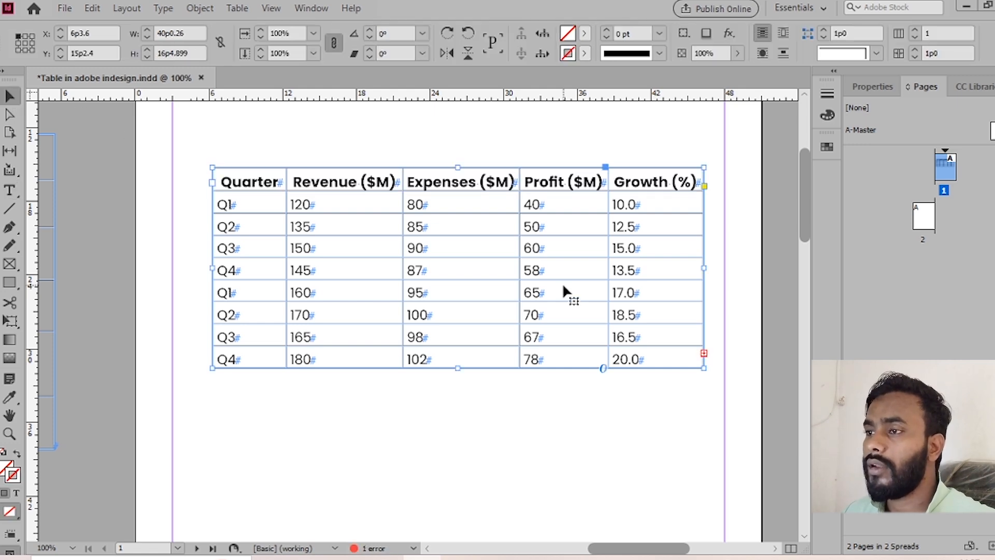
{"action": "key", "text": "ctrl+alt+c"}
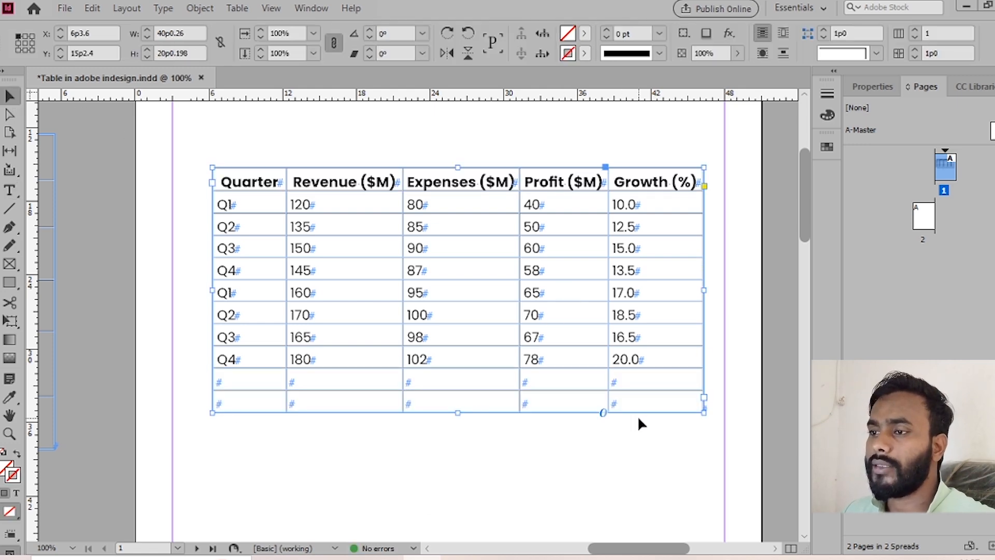
- Try centre and bottom vertical alignment on the header row cells and return them to top alignment
{"action": "key", "text": "t"}
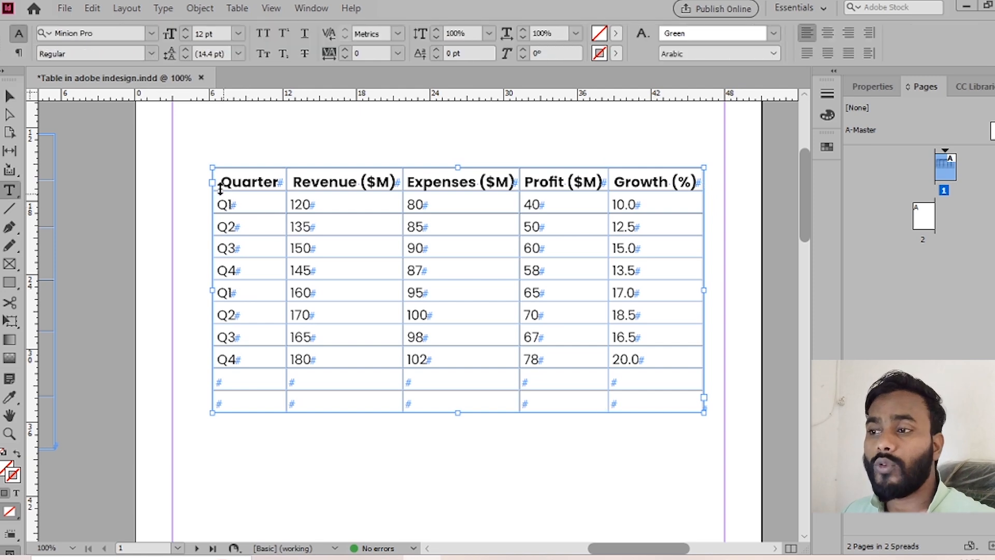
{"action": "left_click", "coordinate": [209, 180]}
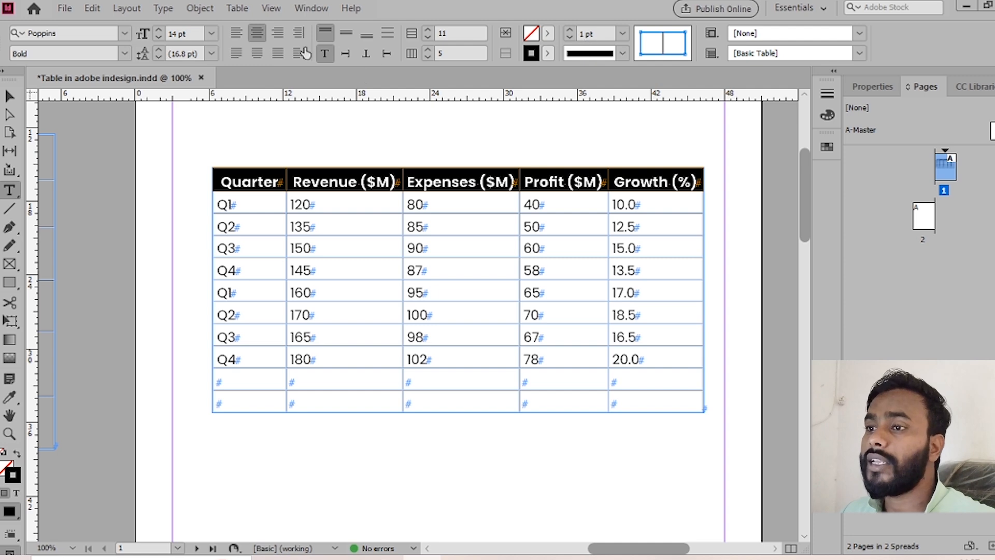
{"action": "left_click", "coordinate": [9, 96]}
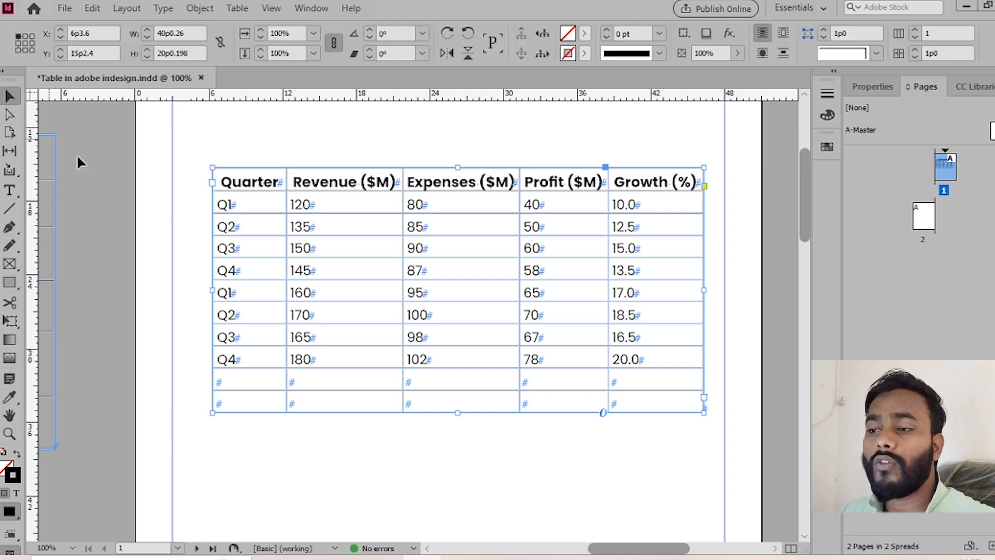
{"action": "left_click", "coordinate": [77, 154]}
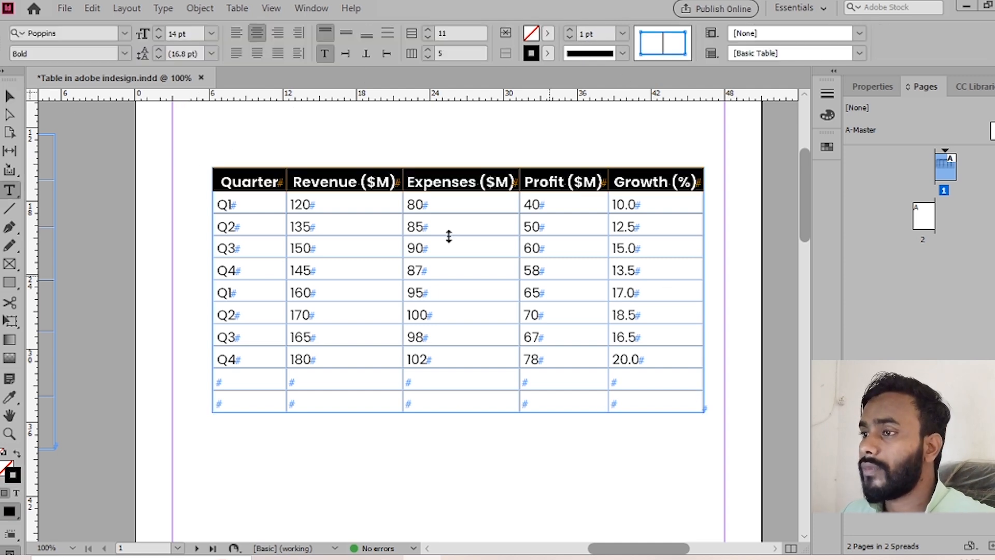
{"action": "left_click", "coordinate": [346, 37]}
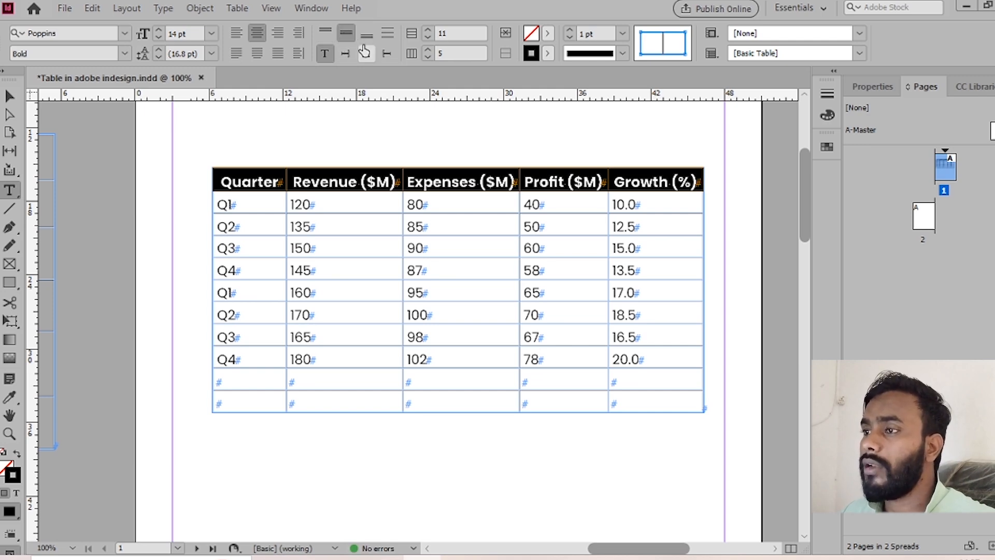
{"action": "left_click", "coordinate": [365, 39]}
{"action": "left_click", "coordinate": [345, 34]}
{"action": "left_click", "coordinate": [326, 34]}
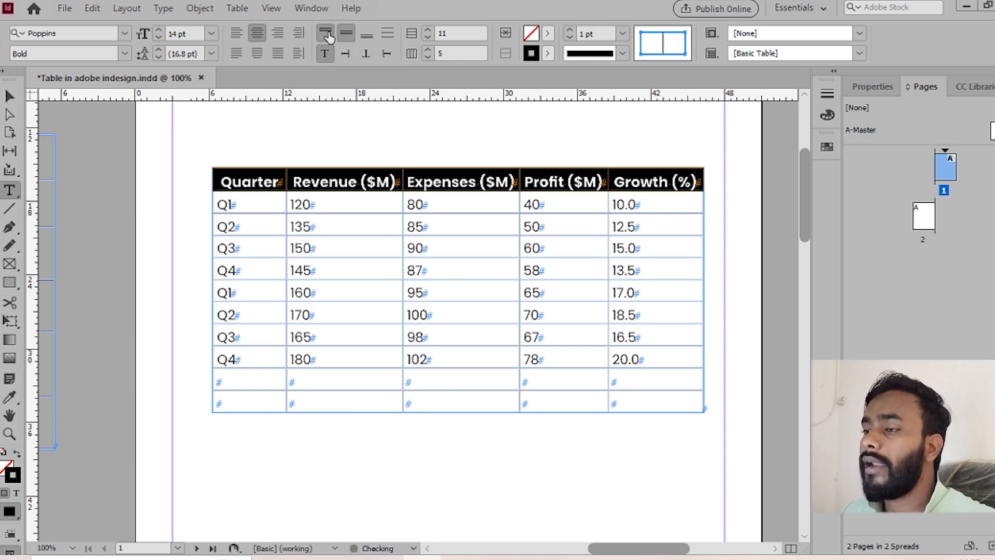
- Increase the table to 6 columns, try reducing it to 5 and cancel the column deletion
{"action": "left_click", "coordinate": [428, 50]}
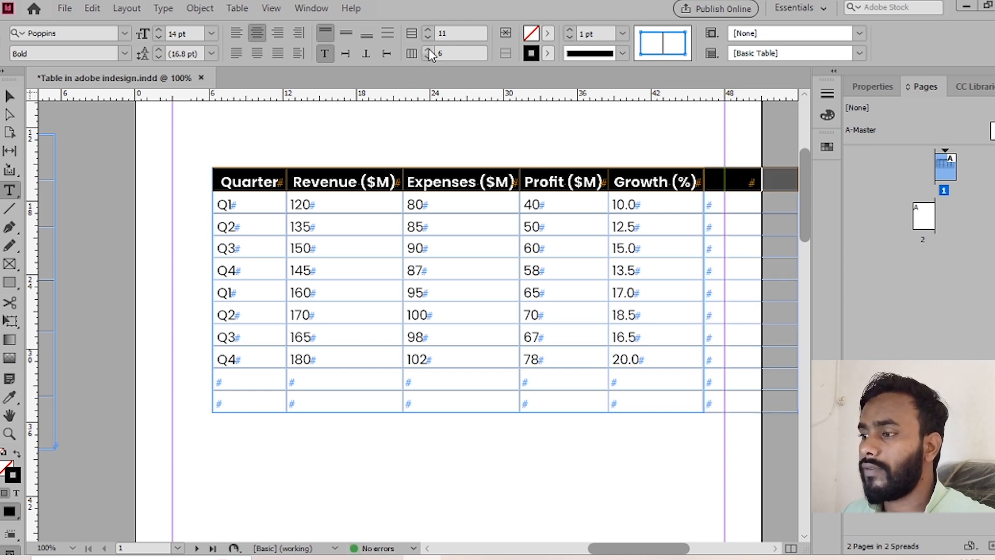
{"action": "left_click", "coordinate": [428, 56]}
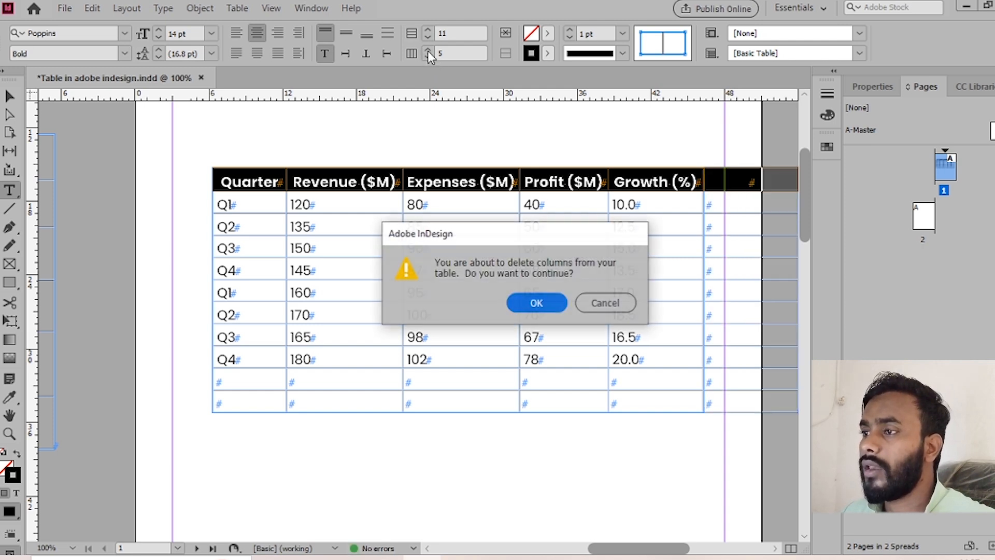
{"action": "left_click", "coordinate": [601, 302]}
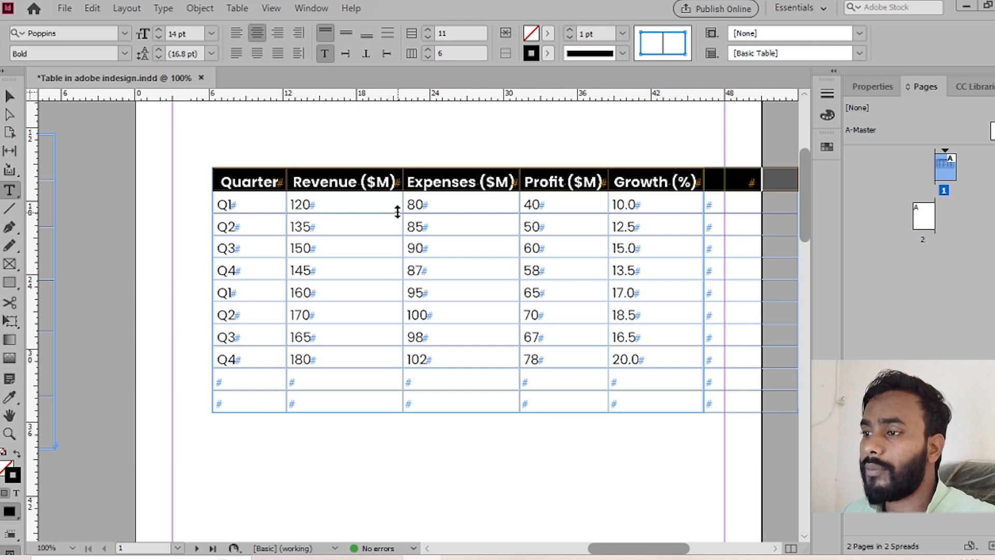
- Try merging the Revenue and Expenses cells of the first Q1 row and undo the merge
{"action": "left_click", "coordinate": [350, 205]}
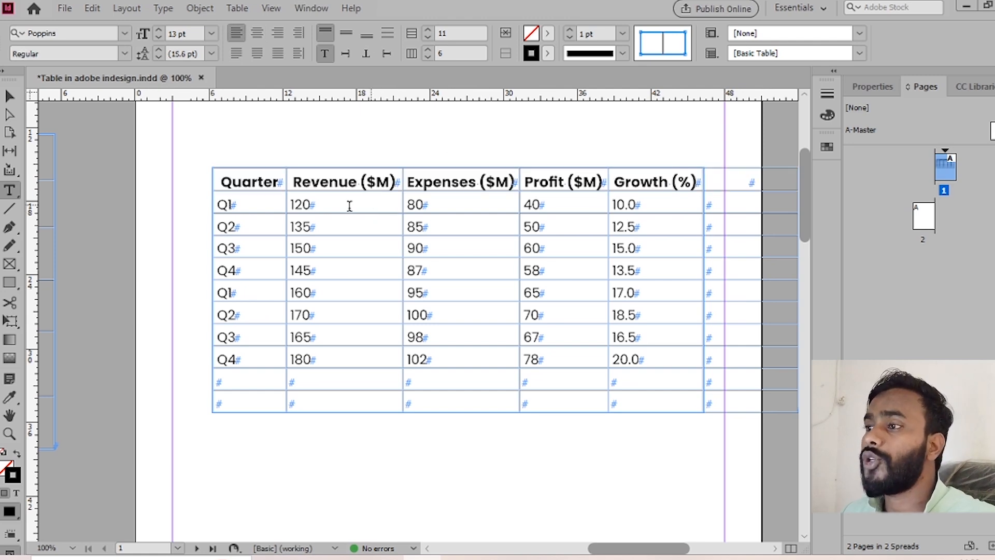
{"action": "left_click_drag", "start_coordinate": [349, 206], "coordinate": [471, 205]}
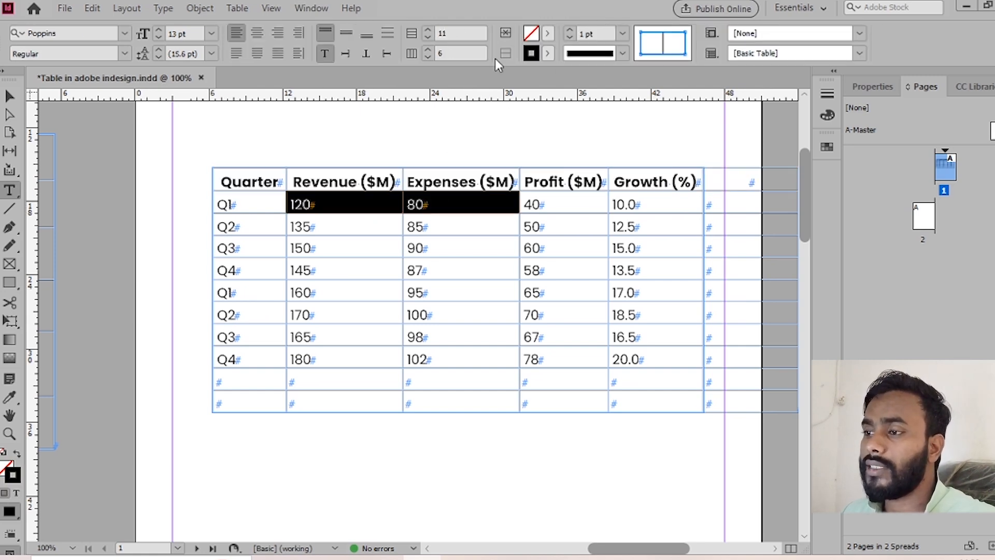
{"action": "left_click", "coordinate": [505, 33]}
{"action": "left_click", "coordinate": [420, 206]}
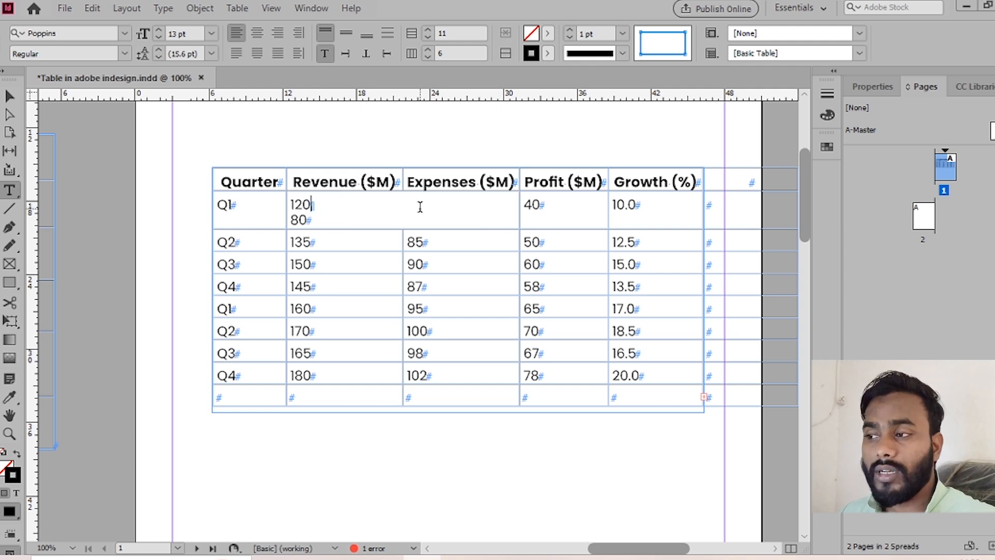
{"action": "key", "text": "shift+Down"}
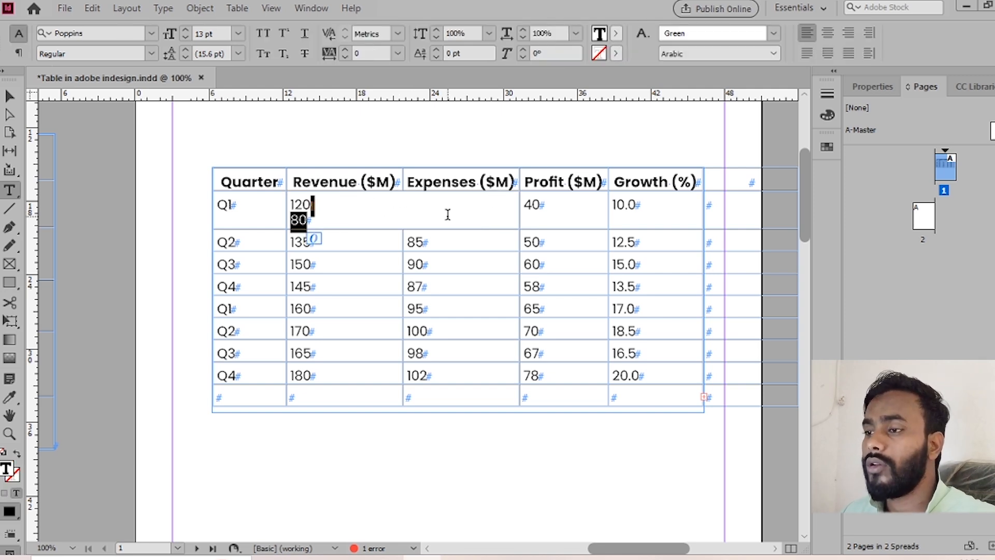
{"action": "key", "text": "ctrl+z"}
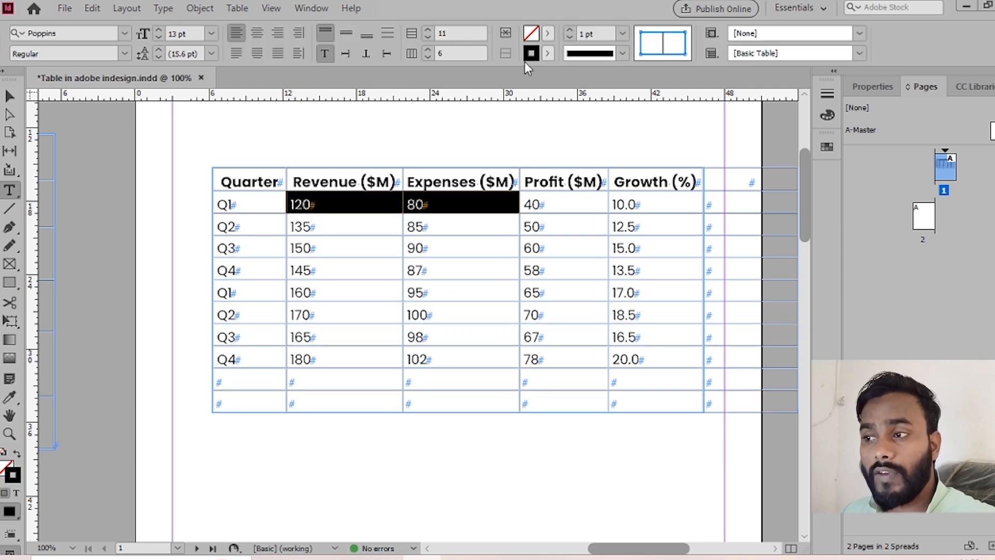
- Fill the header row cells with the yellow swatch C=0 M=0 Y=100 K=0
{"action": "left_click", "coordinate": [548, 34]}
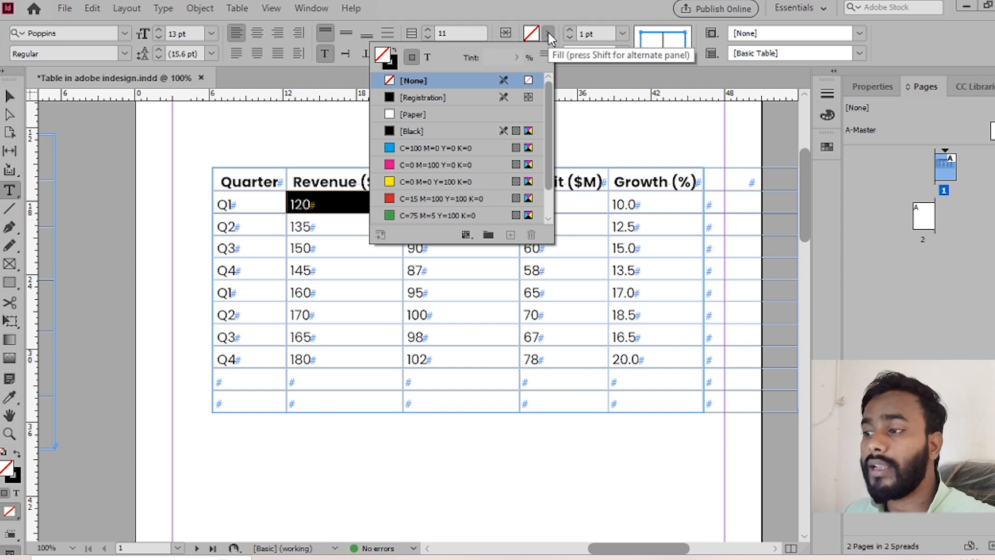
{"action": "left_click", "coordinate": [206, 179]}
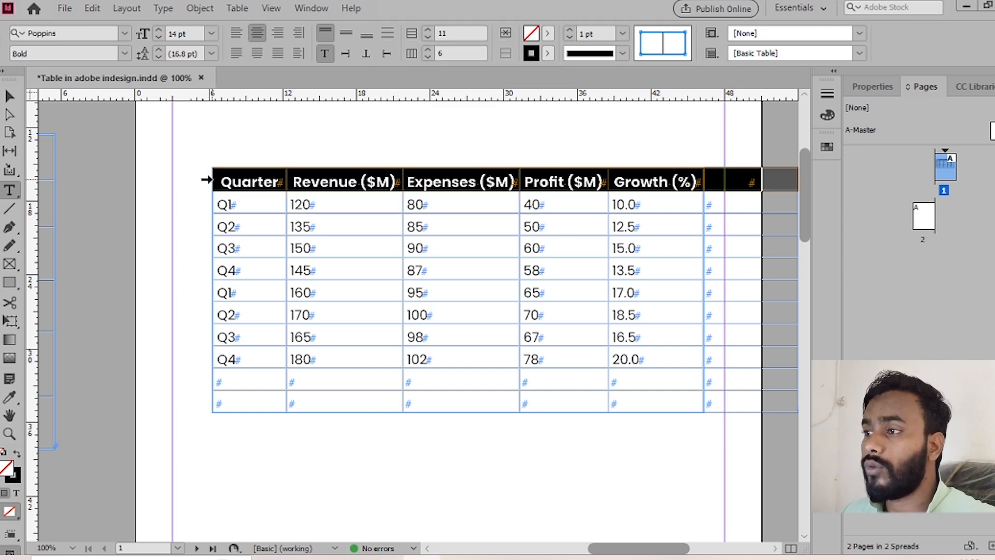
{"action": "left_click", "coordinate": [548, 32]}
{"action": "left_click", "coordinate": [435, 181]}
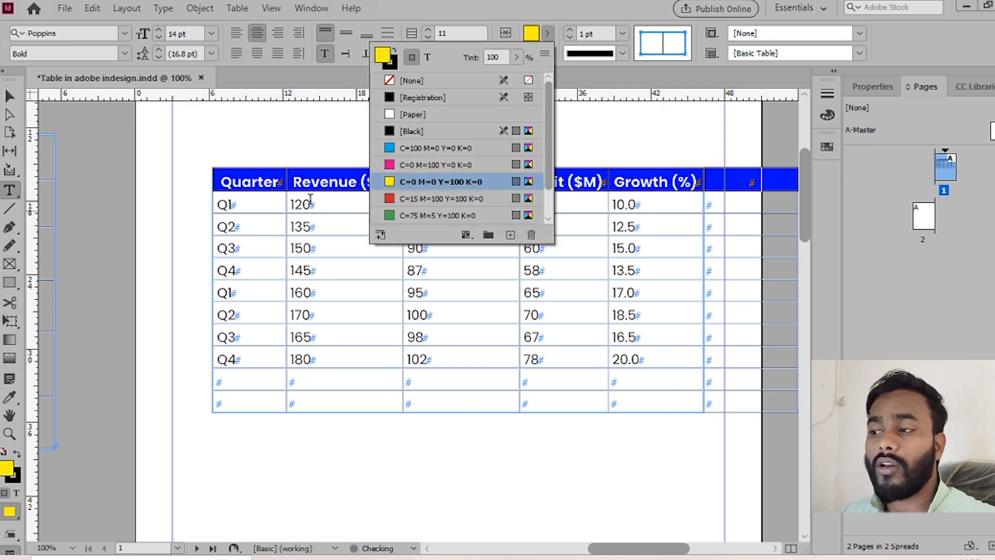
{"action": "left_click", "coordinate": [228, 171]}
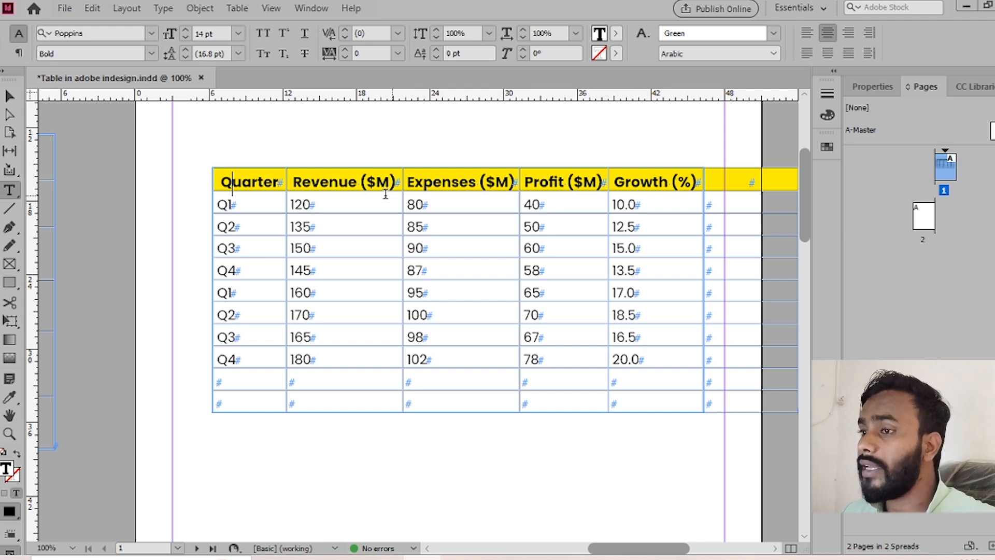
- Set the header row's cell stroke colour to the red swatch C=15 M=100 Y=100 K=0 and preview the page
{"action": "left_click", "coordinate": [206, 182]}
{"action": "left_click", "coordinate": [531, 33]}
{"action": "left_click", "coordinate": [431, 185]}
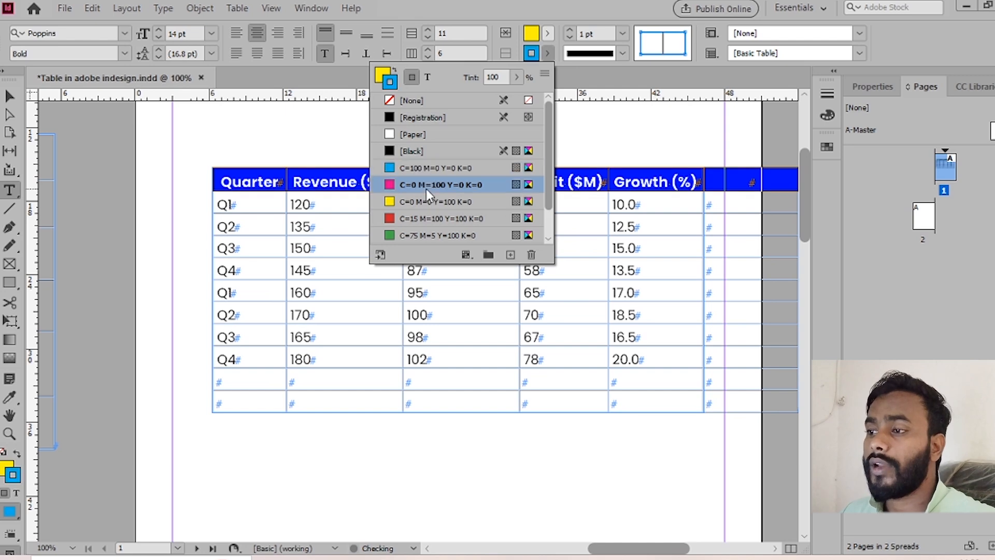
{"action": "left_click", "coordinate": [418, 221]}
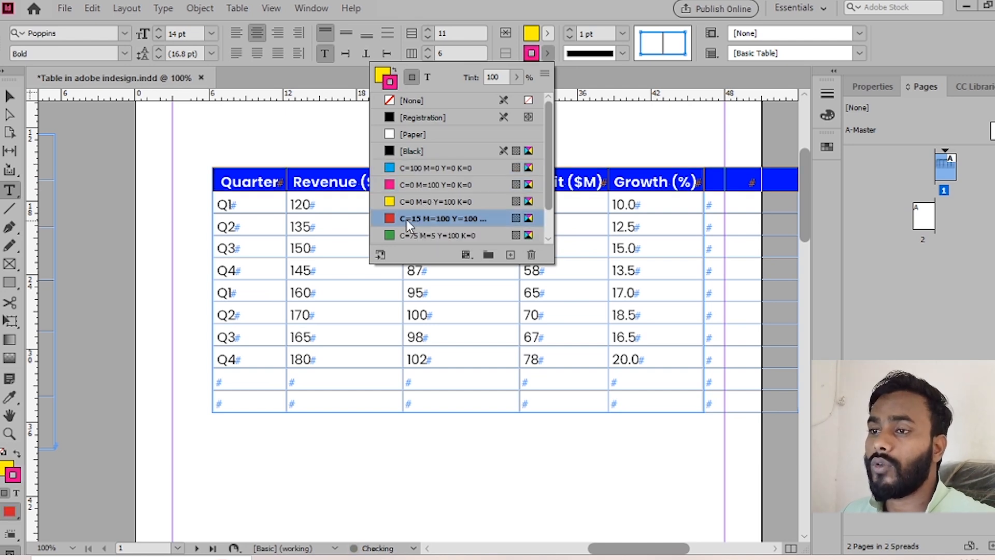
{"action": "left_click", "coordinate": [281, 190]}
{"action": "left_click", "coordinate": [10, 96]}
{"action": "key", "text": "w"}
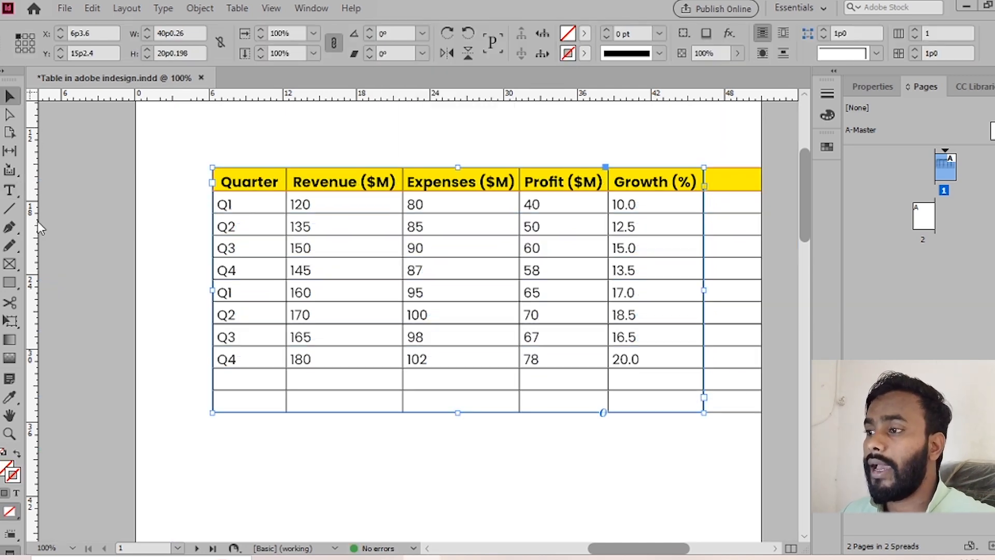
{"action": "left_click", "coordinate": [94, 240]}
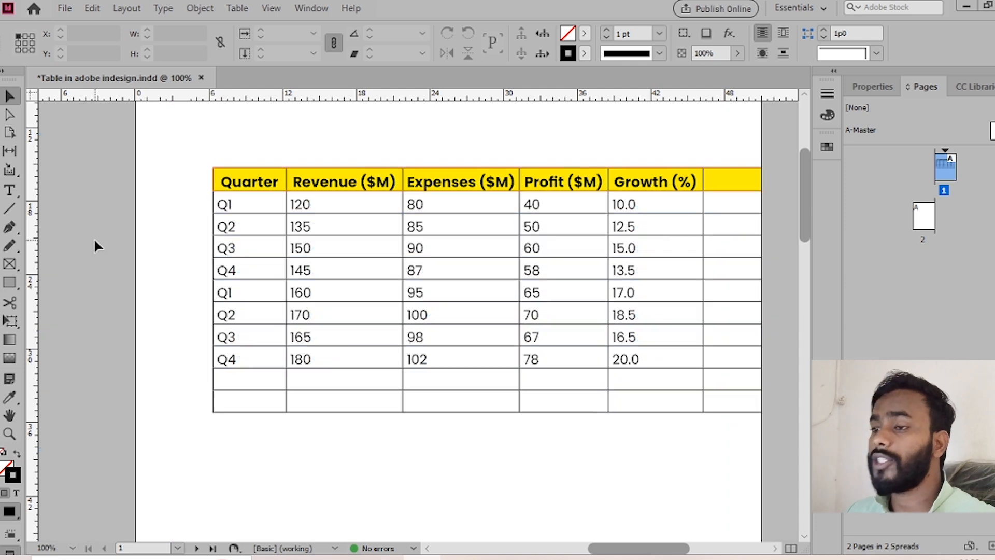
- Set only the bottom border of the first Q1 row to a stroke colour of None
{"action": "key", "text": "w"}
{"action": "key", "text": "t"}
{"action": "left_click", "coordinate": [207, 178]}
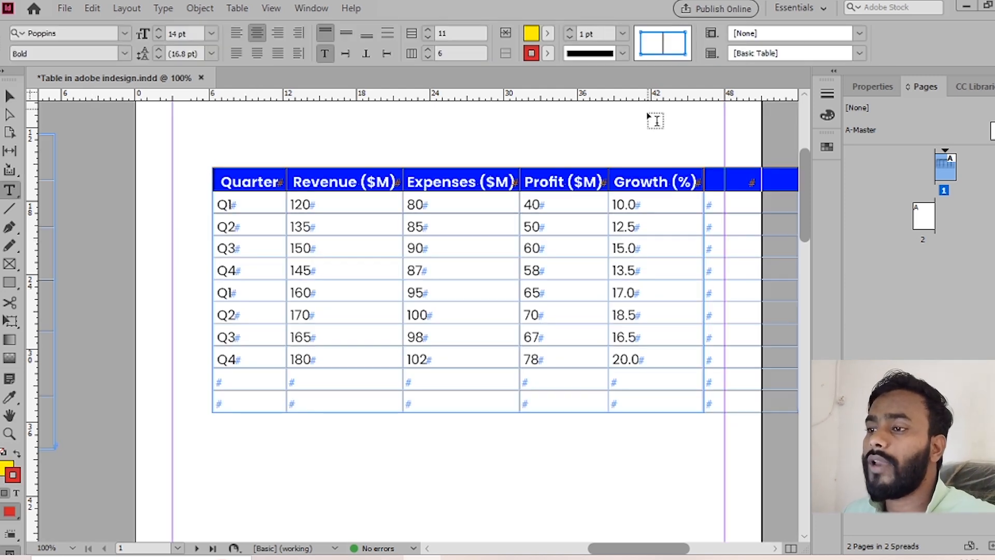
{"action": "left_click", "coordinate": [258, 186]}
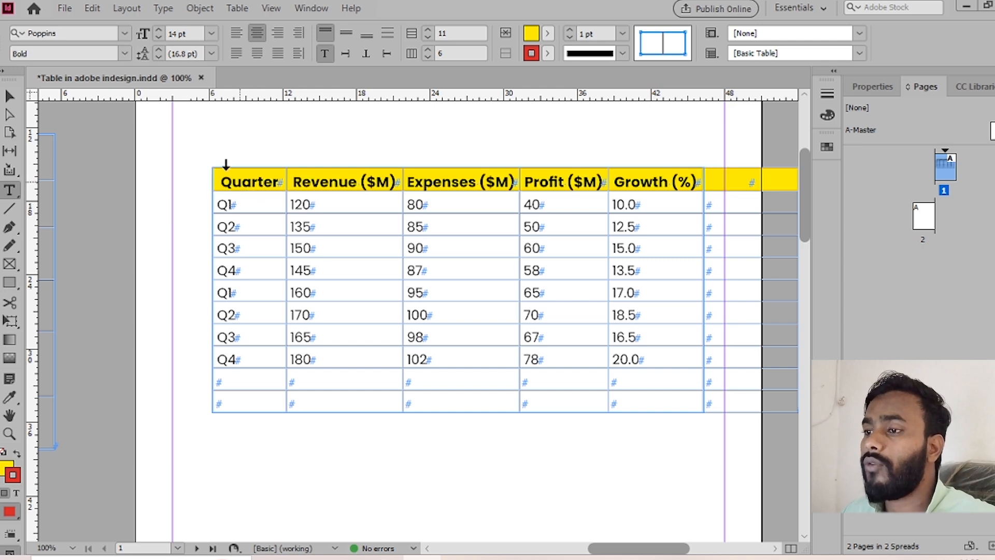
{"action": "left_click", "coordinate": [211, 204]}
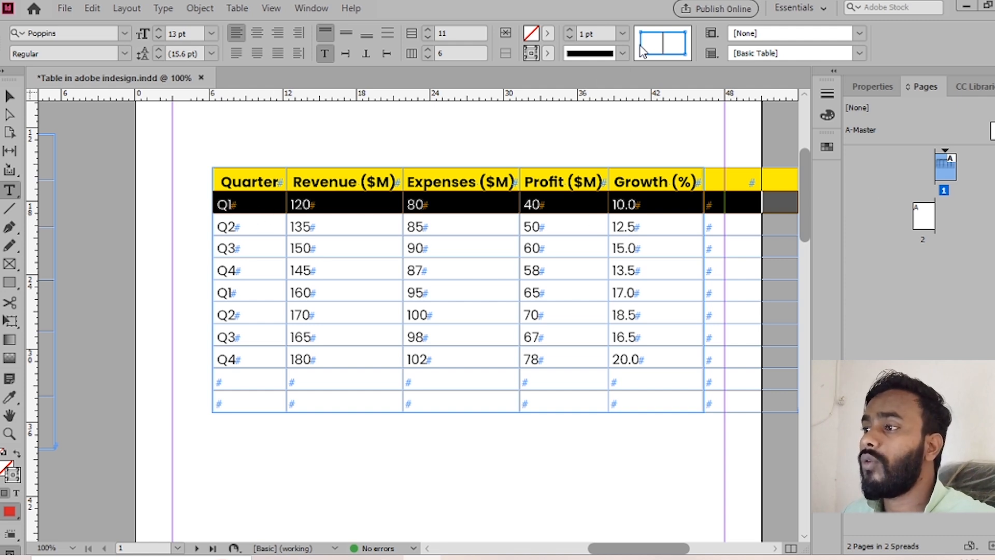
{"action": "left_click", "coordinate": [657, 33]}
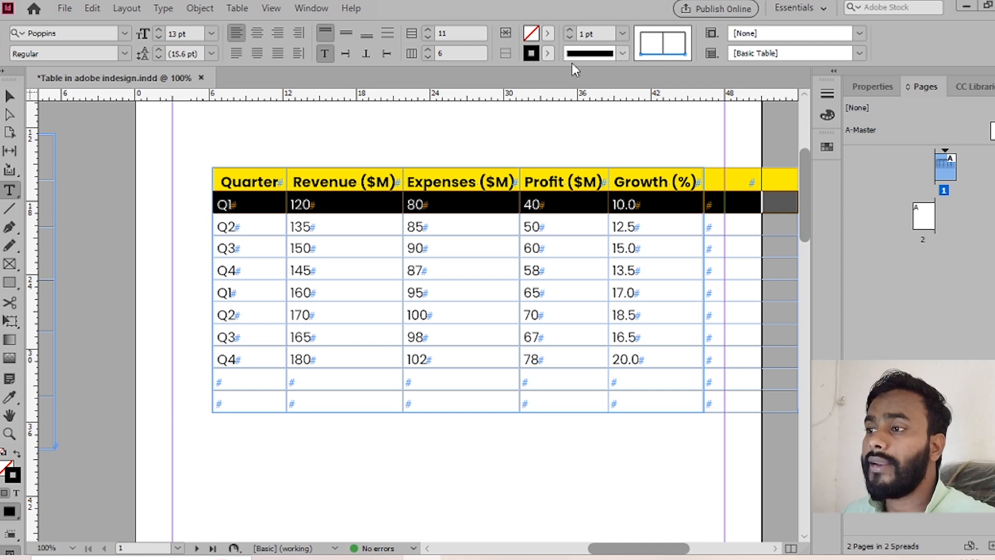
{"action": "left_click", "coordinate": [549, 54]}
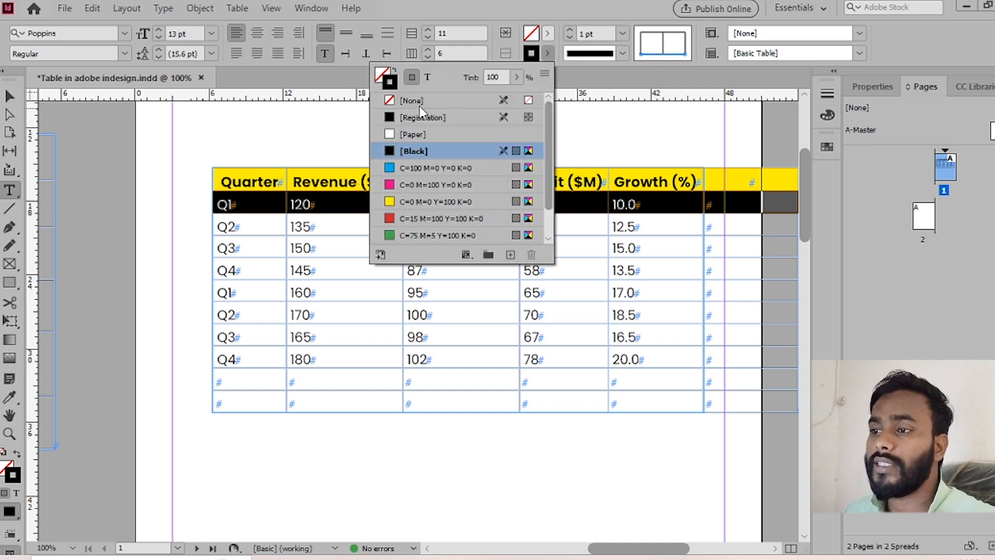
{"action": "left_click", "coordinate": [406, 98]}
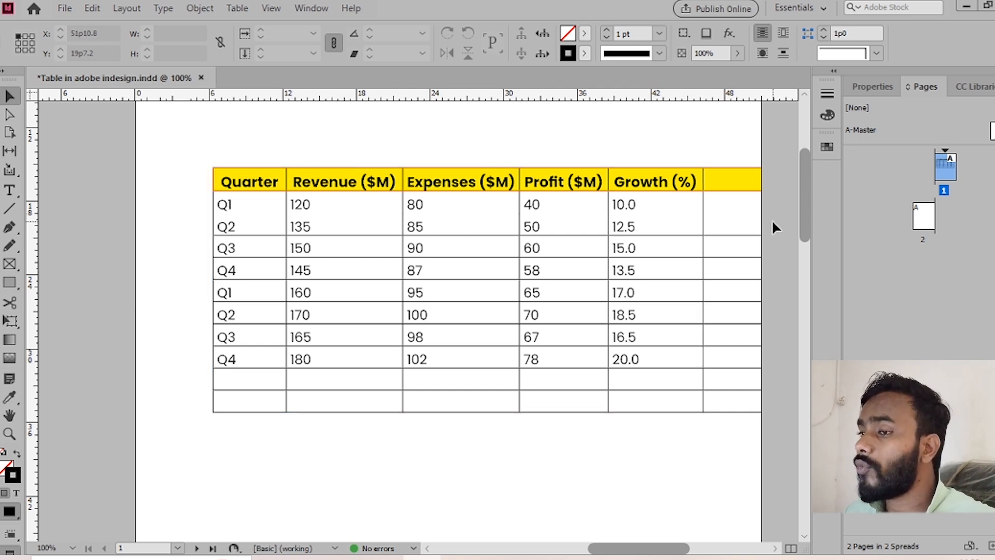
- Colour only the inner vertical borders of the first Q2 row green with C=75 M=5 Y=100 K=0 and preview the page
{"action": "key", "text": "w"}
{"action": "key", "text": "t"}
{"action": "left_click", "coordinate": [213, 227]}
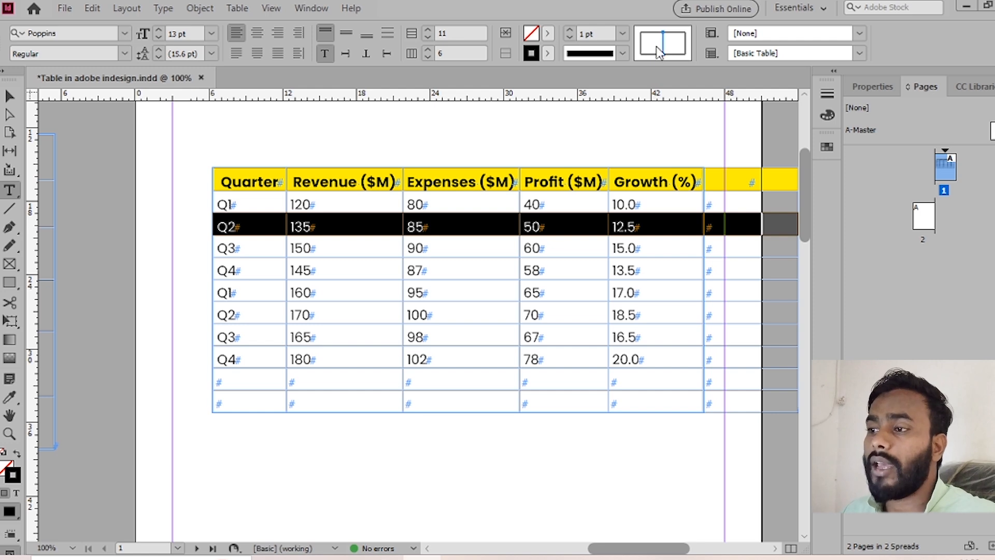
{"action": "left_click", "coordinate": [547, 53]}
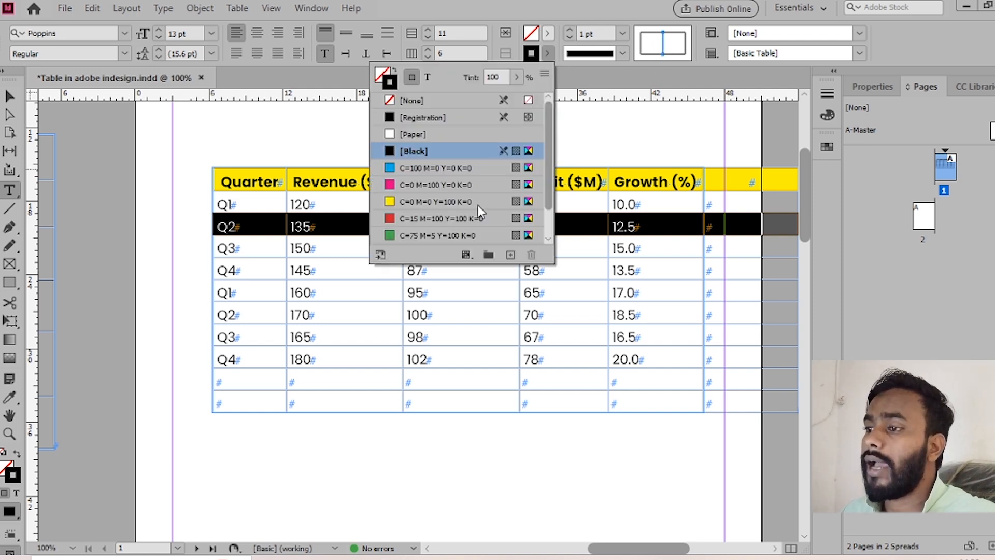
{"action": "scroll", "coordinate": [415, 204], "scroll_direction": "down", "scroll_amount": 1}
{"action": "left_click", "coordinate": [415, 204]}
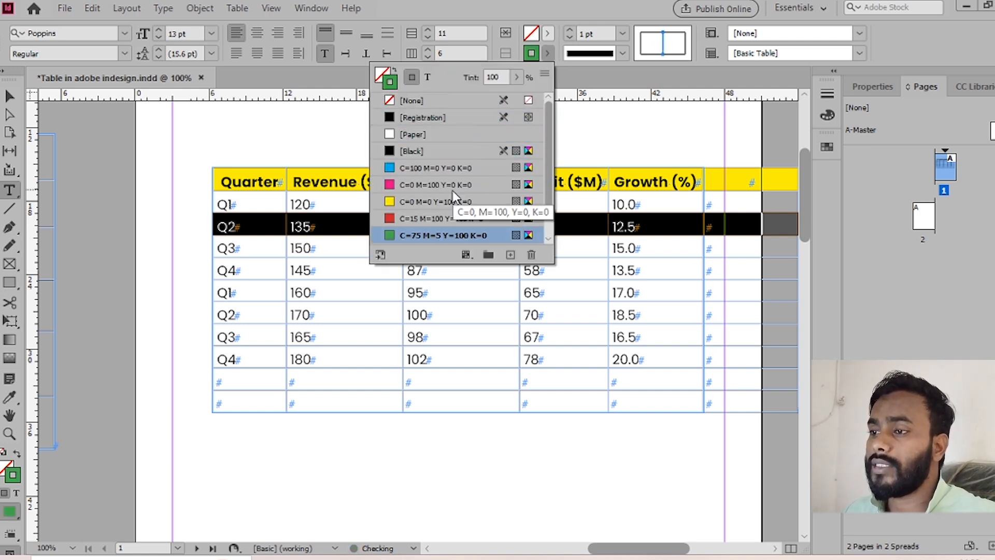
{"action": "left_click", "coordinate": [10, 105]}
{"action": "key", "text": "w"}
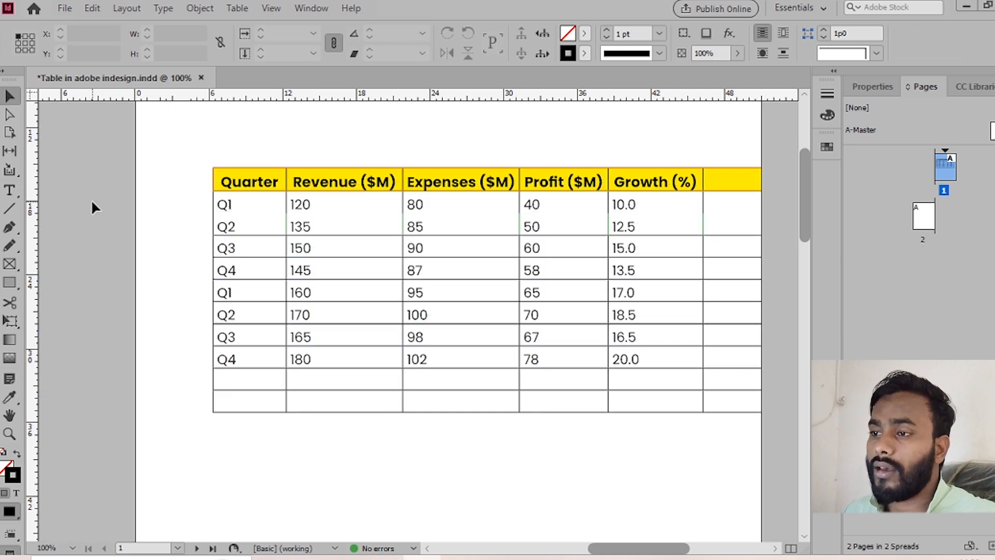
- Set the stroke colour of all borders in the entire table to the dark blue swatch
{"action": "scroll", "coordinate": [314, 229], "scroll_direction": "up", "scroll_amount": 1}
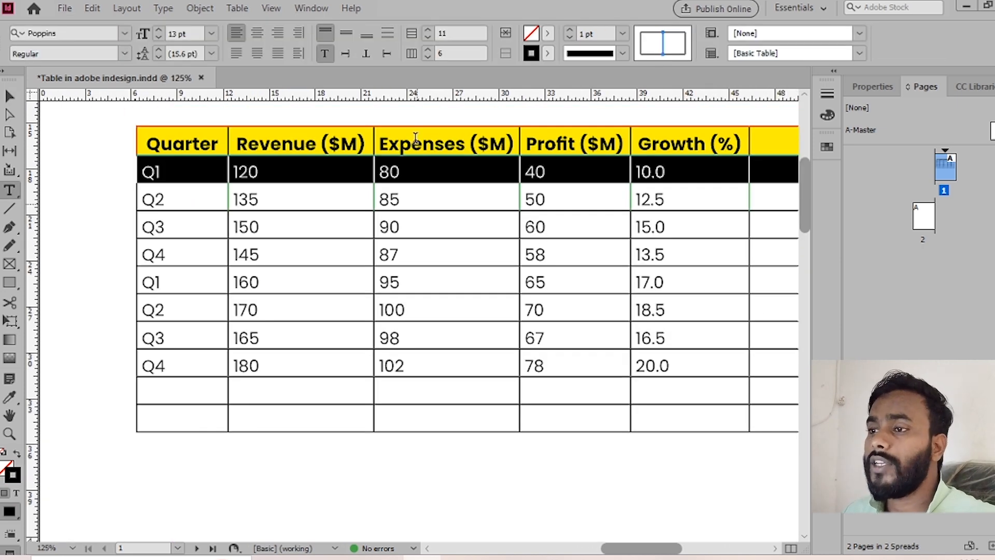
{"action": "left_click", "coordinate": [135, 125]}
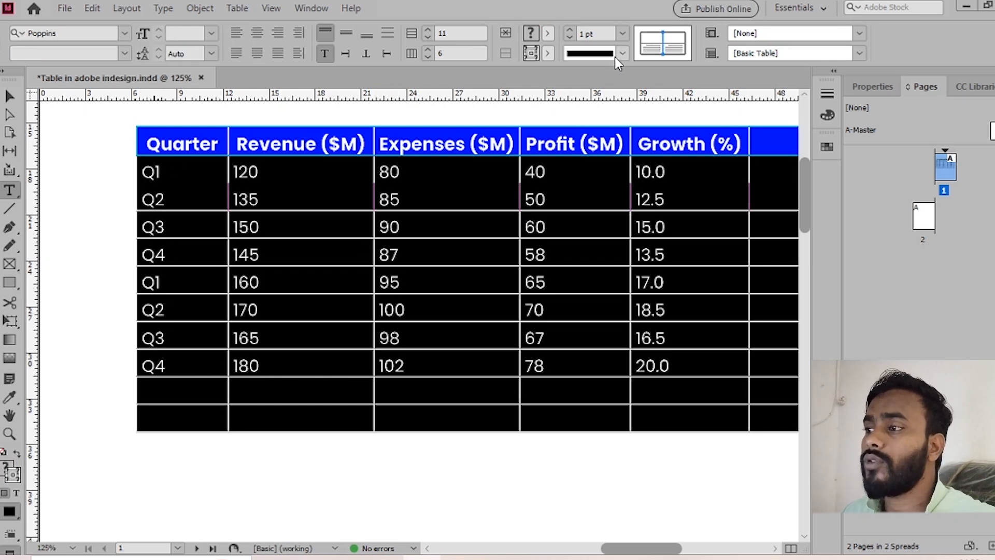
{"action": "double_click", "coordinate": [653, 32]}
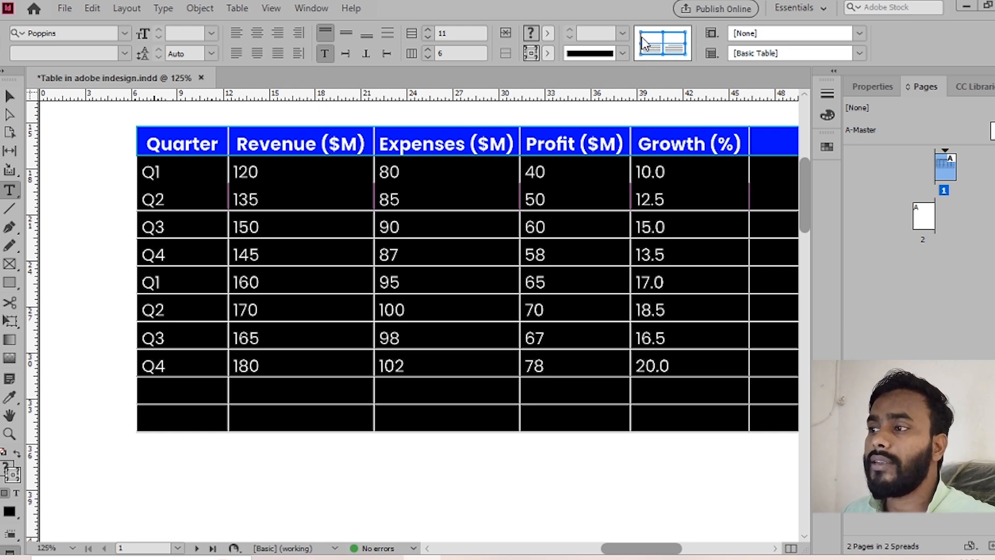
{"action": "left_click", "coordinate": [548, 53]}
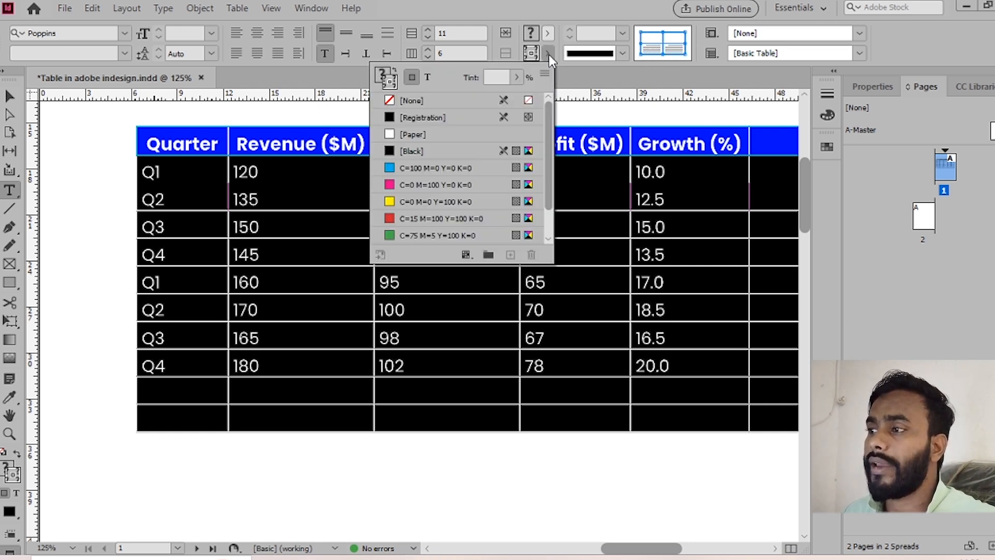
{"action": "scroll", "coordinate": [418, 215], "scroll_direction": "down", "scroll_amount": 1}
{"action": "left_click", "coordinate": [418, 215]}
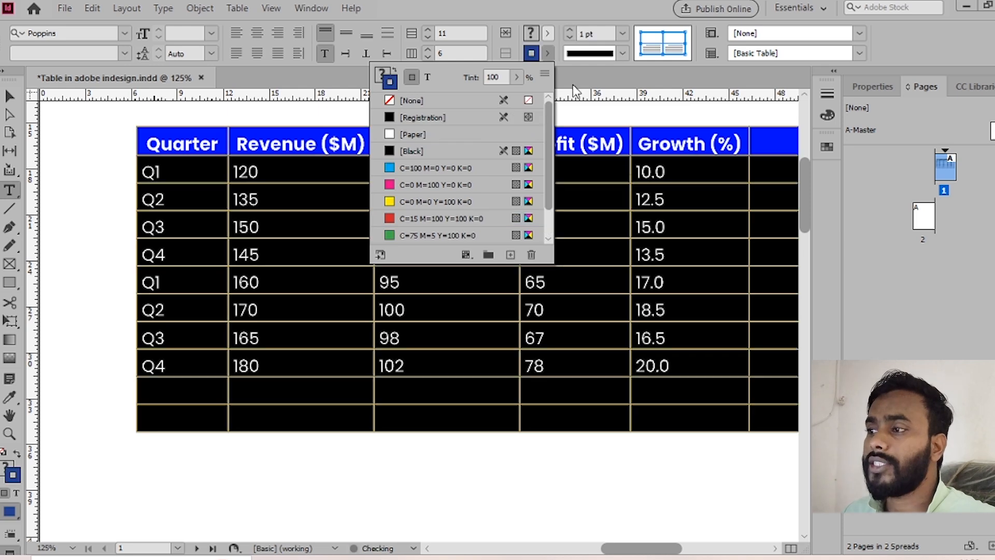
- Try the Thin - Thick stroke type on all table borders, settle on Dotted and set the stroke weight to 2 pt
{"action": "left_click", "coordinate": [625, 51]}
{"action": "left_click", "coordinate": [611, 138]}
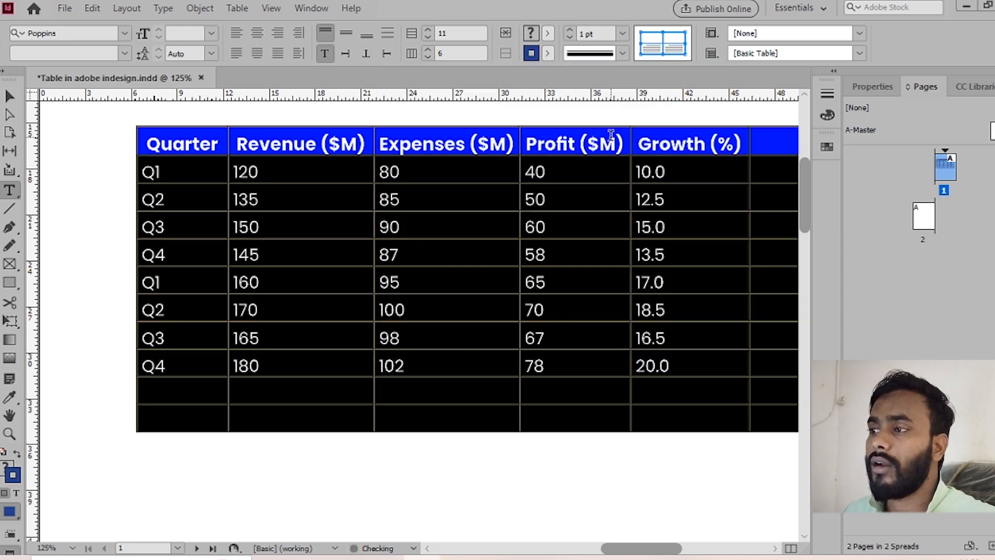
{"action": "left_click", "coordinate": [624, 54]}
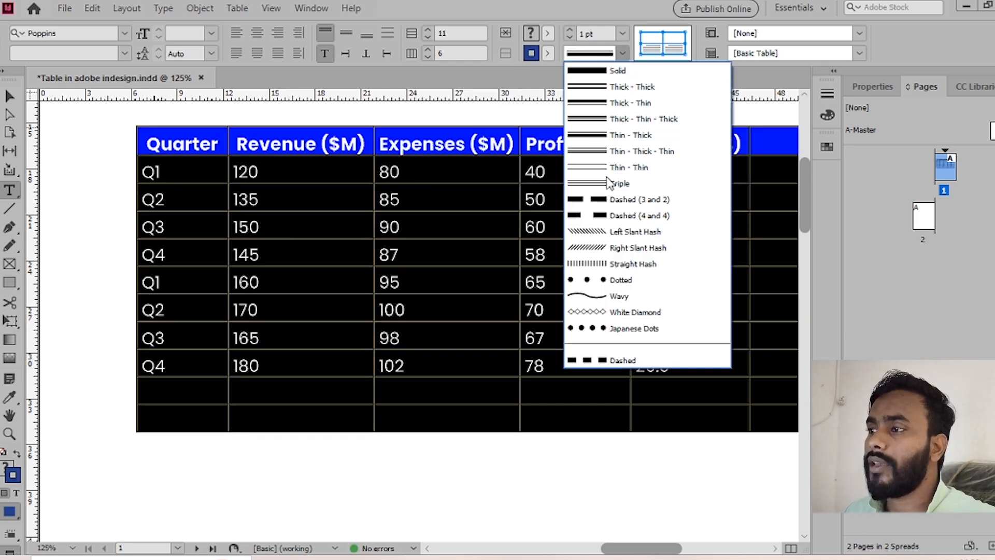
{"action": "left_click", "coordinate": [584, 280]}
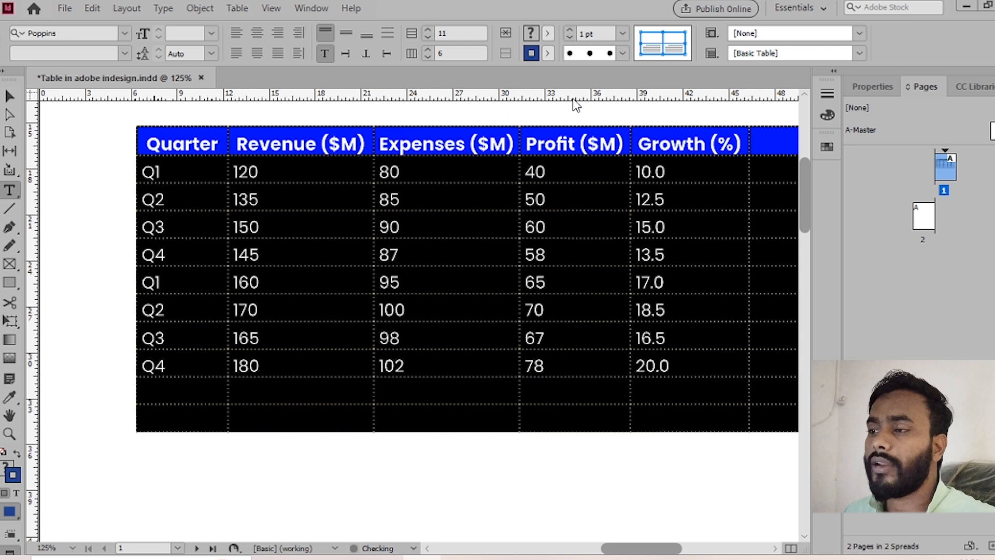
{"action": "left_click", "coordinate": [569, 30]}
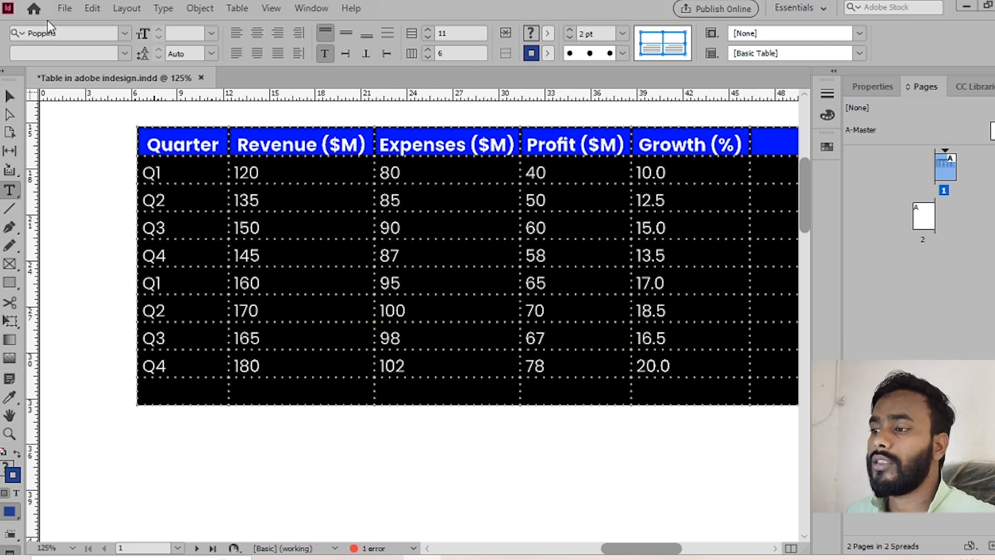
- Move the table frame higher and further left on the page, to about X 3p3.6 and Y 7p0
{"action": "left_click", "coordinate": [9, 114]}
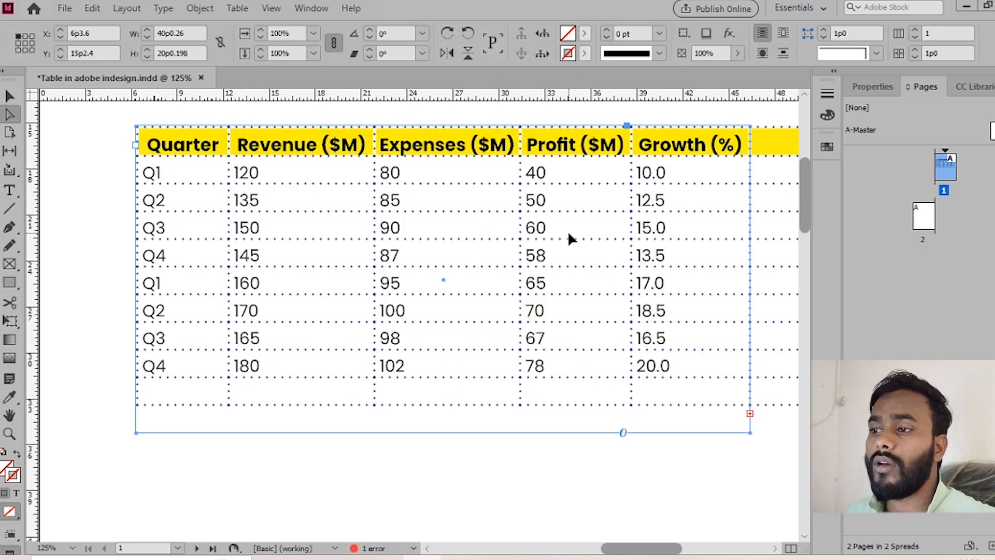
{"action": "key", "text": "ctrl+shift+a"}
{"action": "key", "text": "ctrl+minus"}
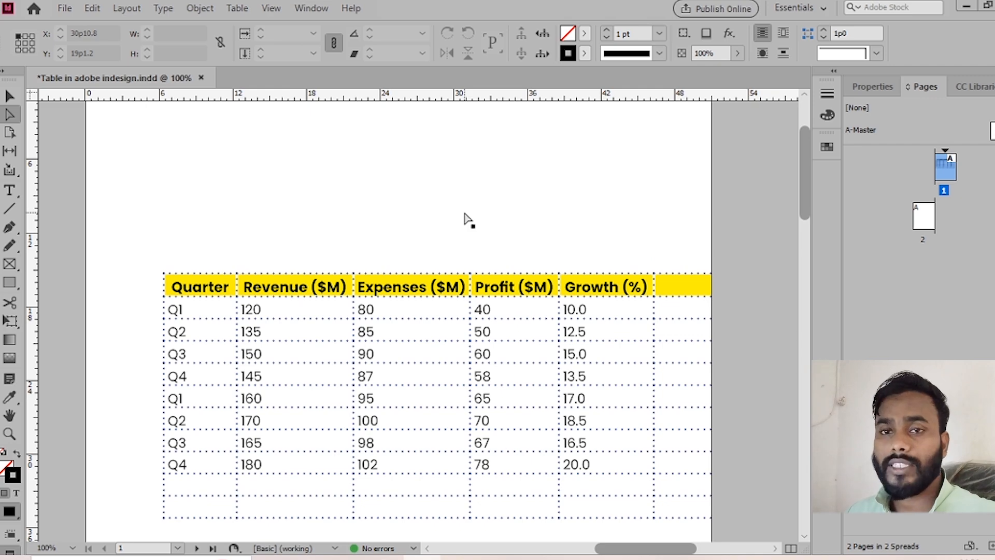
{"action": "left_click", "coordinate": [455, 322]}
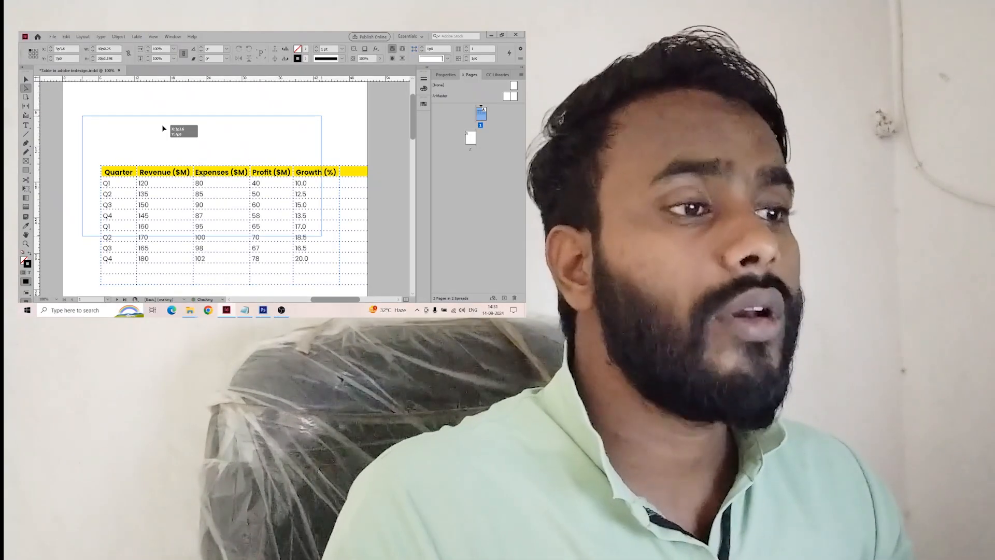
{"action": "left_click_drag", "start_coordinate": [162, 128], "coordinate": [162, 128]}
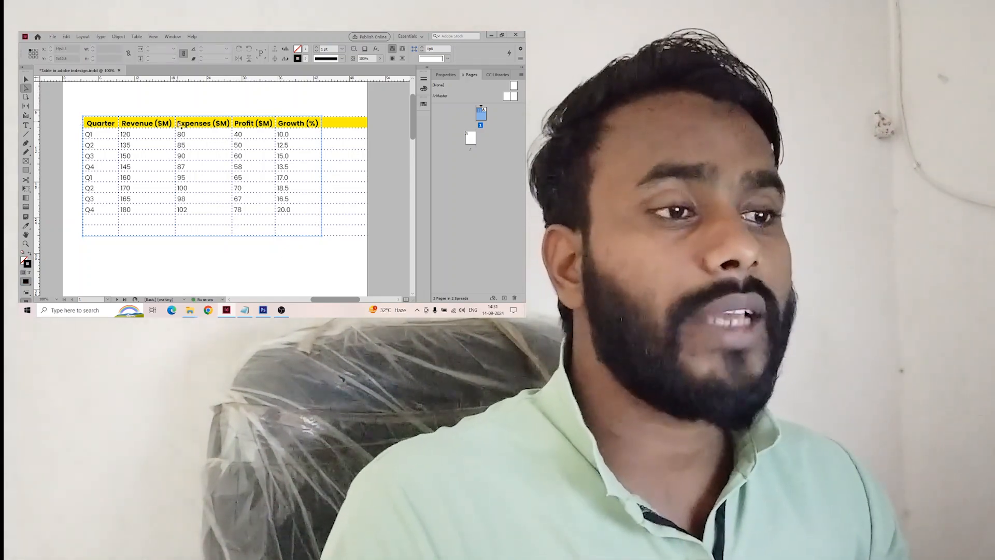
- Select the table's text frame and widen it to about 47p10 so it encloses every column
{"action": "key", "text": "t"}
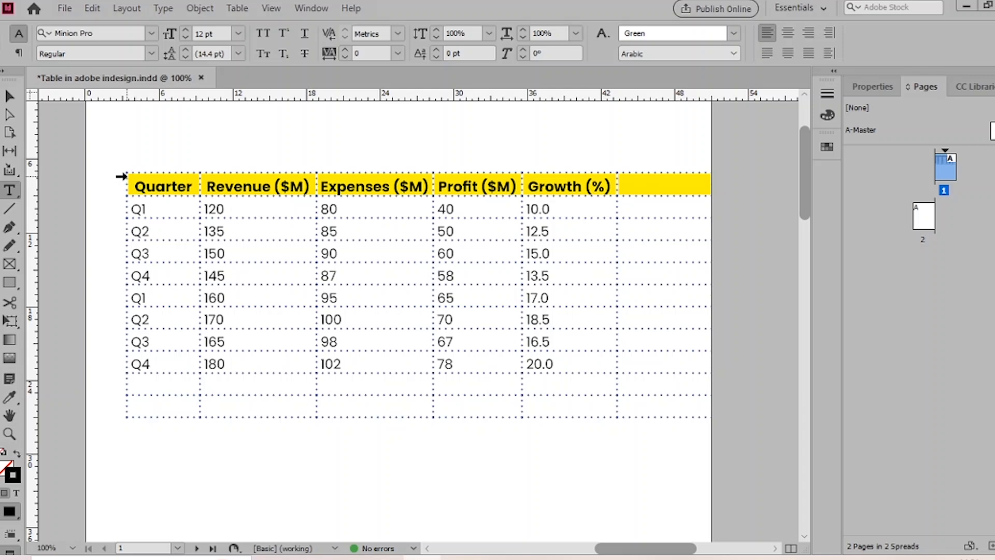
{"action": "left_click", "coordinate": [121, 177]}
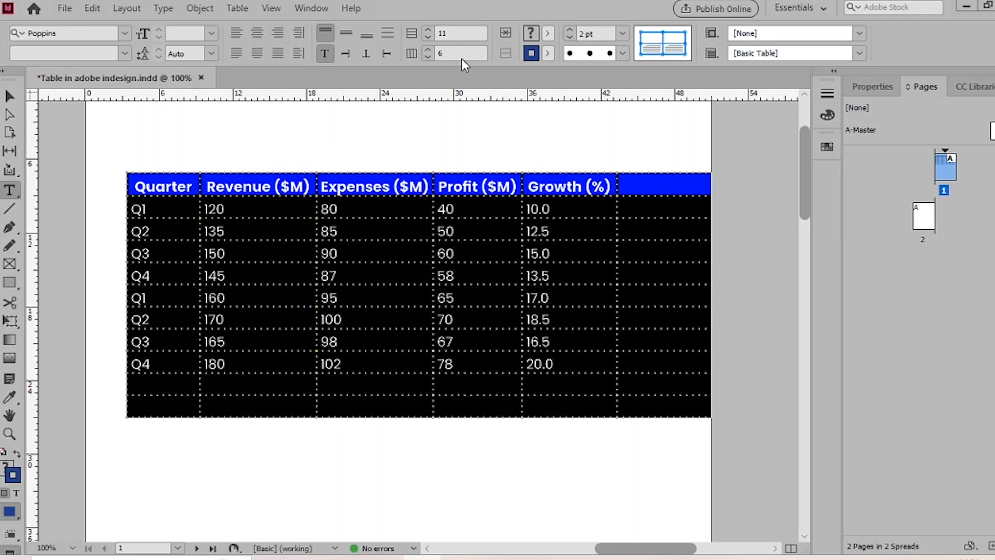
{"action": "left_click_drag", "start_coordinate": [134, 187], "coordinate": [202, 180]}
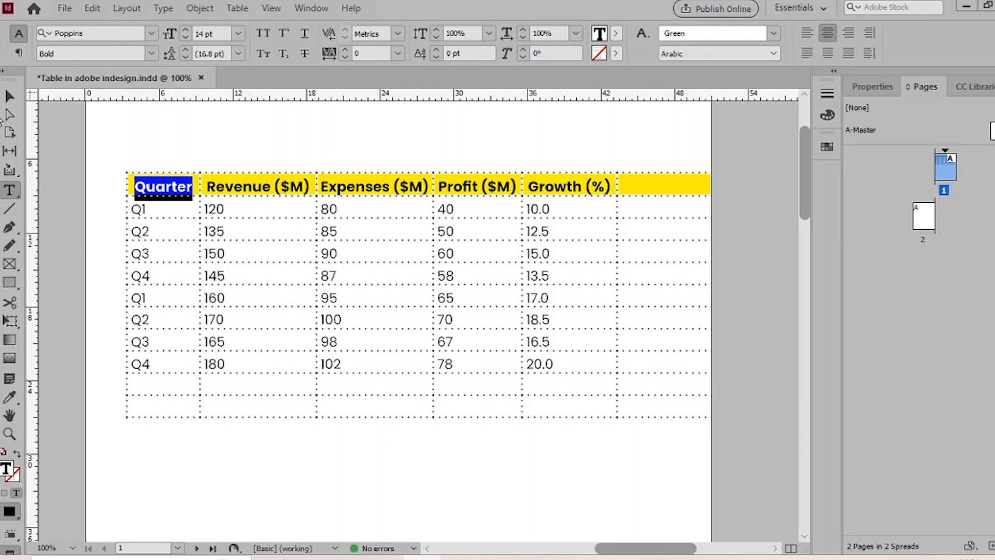
{"action": "left_click", "coordinate": [9, 96]}
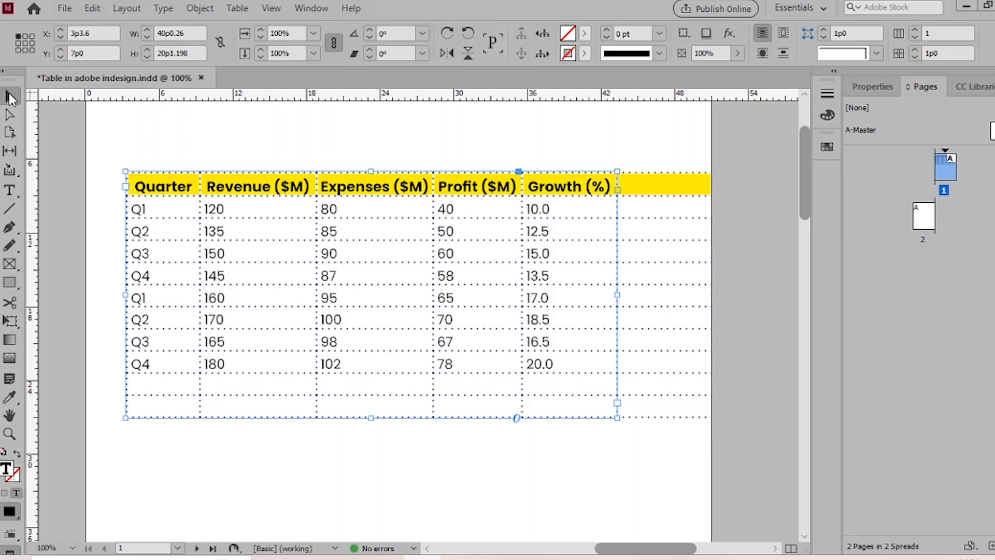
{"action": "left_click", "coordinate": [262, 129]}
{"action": "left_click", "coordinate": [478, 213]}
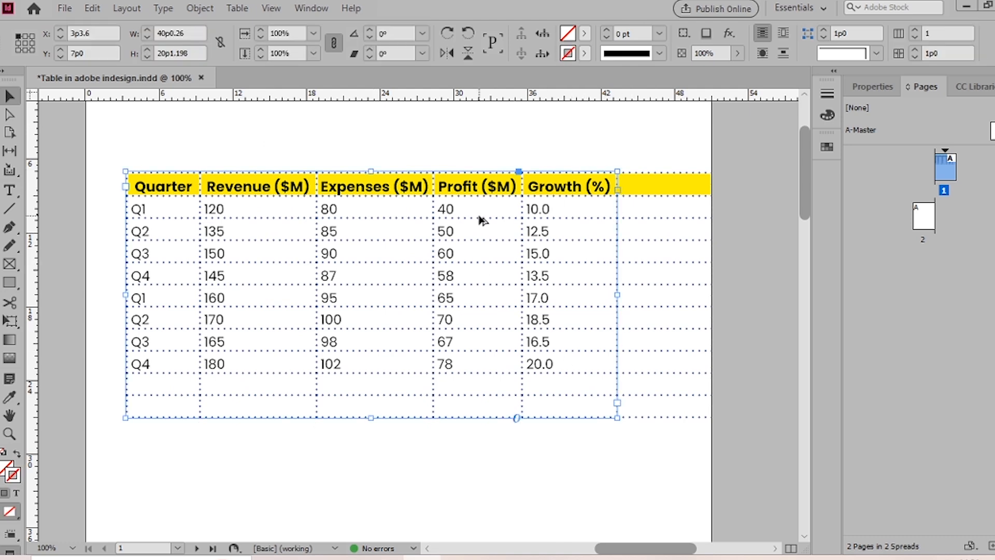
- Open the Table panel from the Type & Tables group and place it clear of the column headings
{"action": "left_click", "coordinate": [307, 8]}
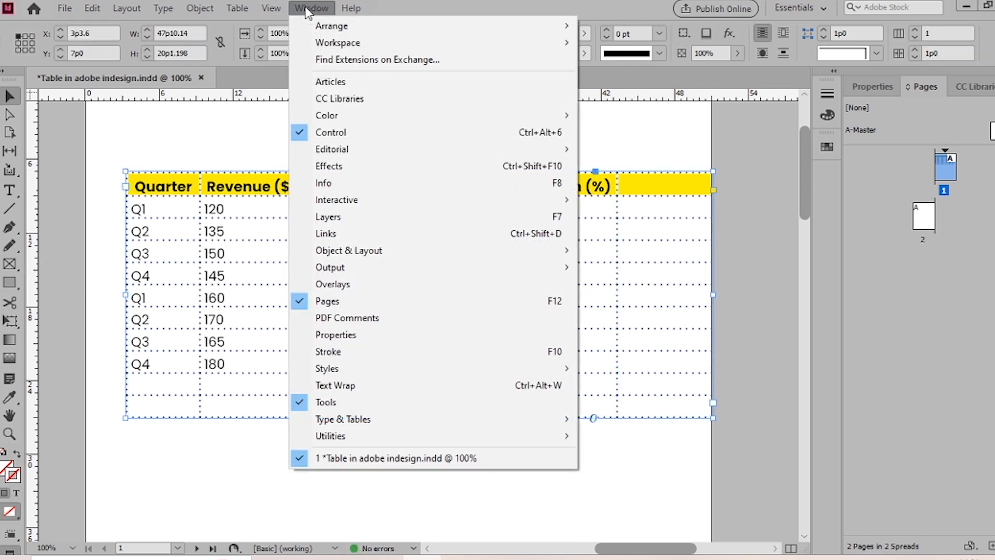
{"action": "mouse_move", "coordinate": [455, 428]}
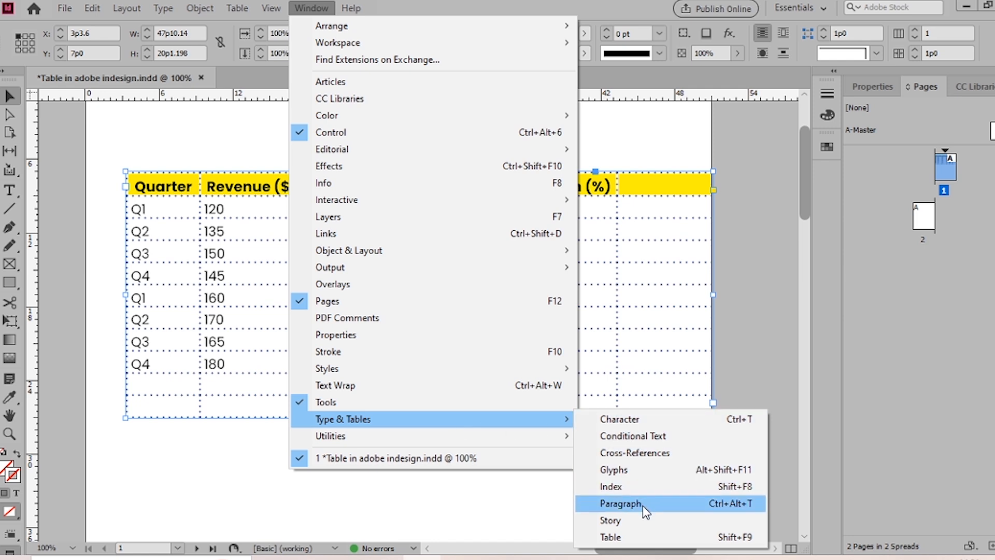
{"action": "left_click", "coordinate": [738, 541]}
{"action": "scroll", "coordinate": [255, 180], "scroll_direction": "right", "scroll_amount": 1}
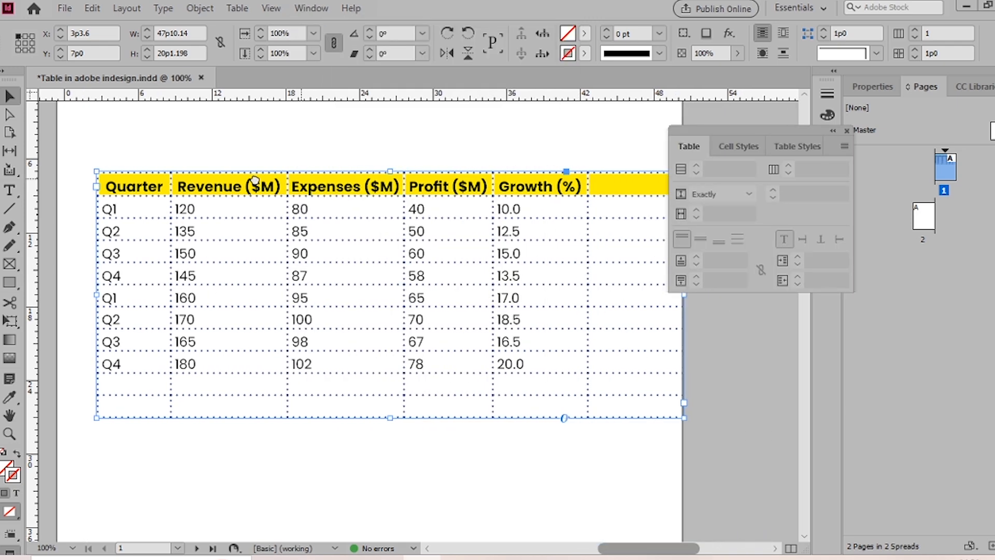
{"action": "left_click_drag", "start_coordinate": [744, 130], "coordinate": [718, 108]}
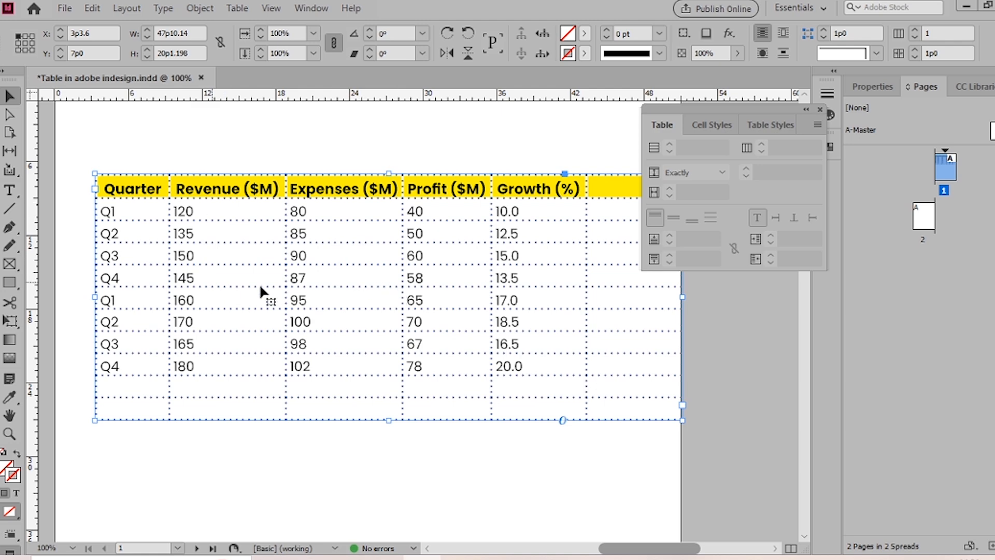
- Select the entire table and examine its row and column counts in the Table panel
{"action": "key", "text": "t"}
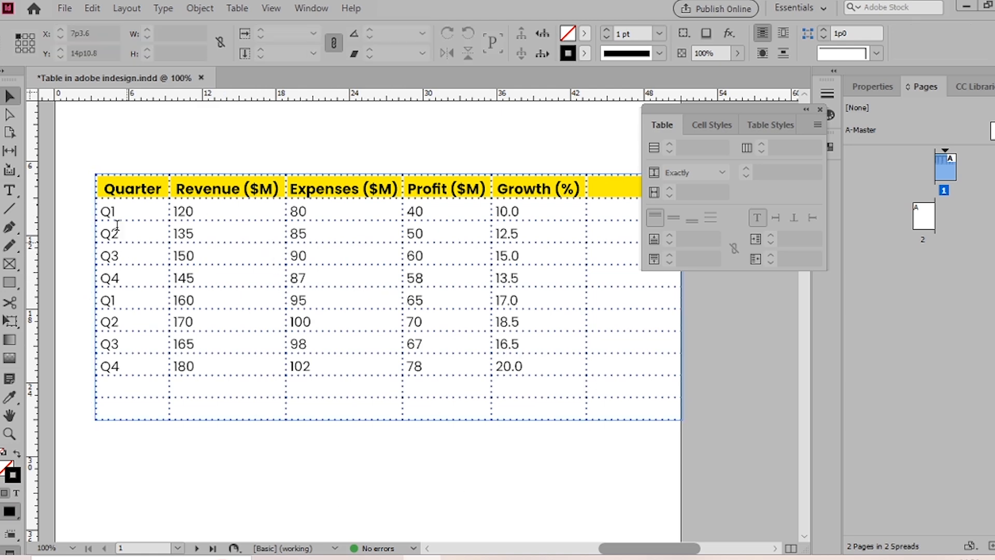
{"action": "left_click", "coordinate": [95, 173]}
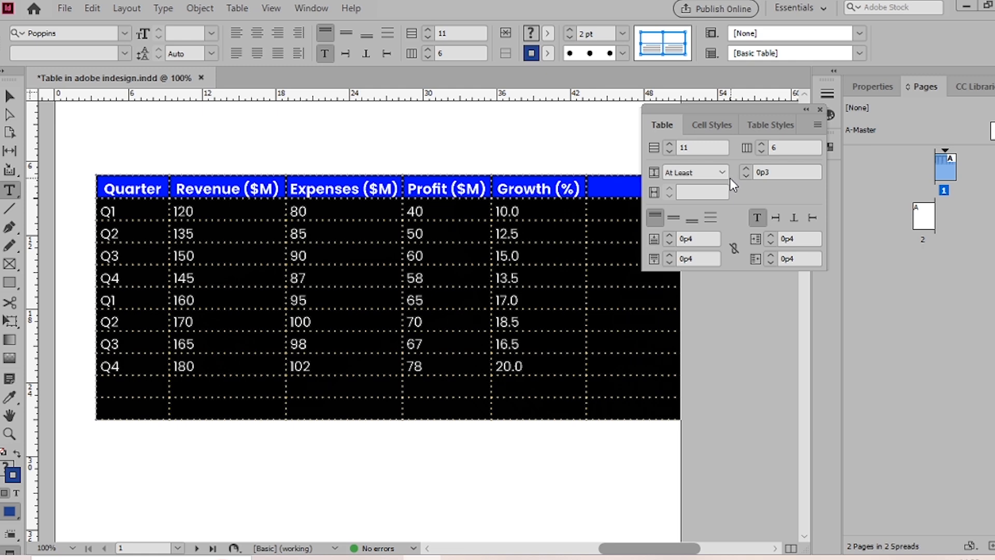
{"action": "double_click", "coordinate": [689, 148]}
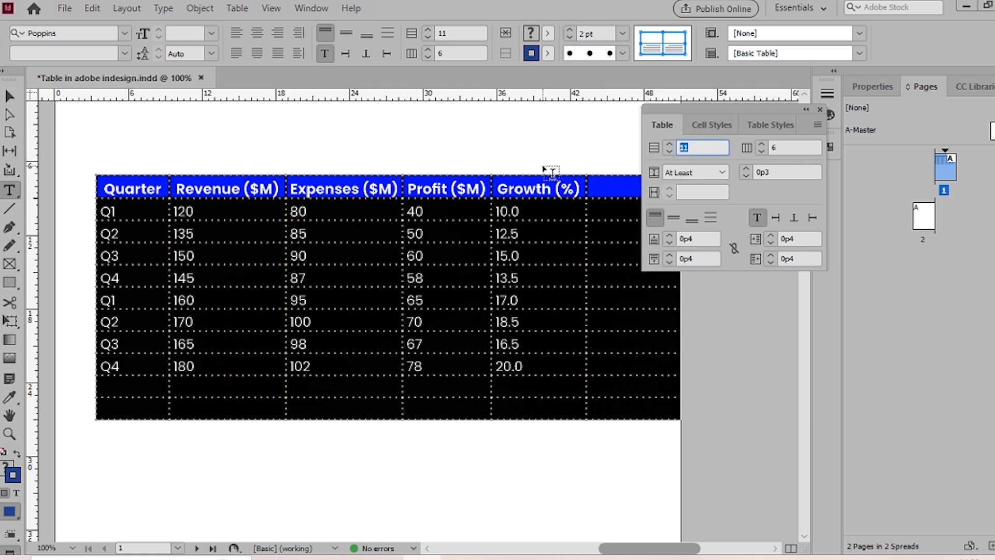
{"action": "double_click", "coordinate": [794, 147]}
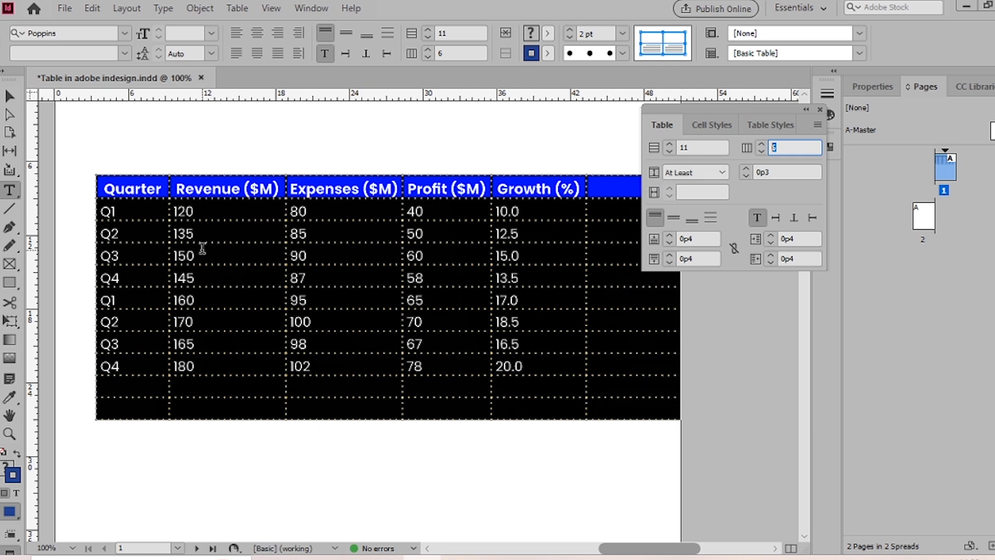
- Select the header row, increase its exact row height to 2p8 and set the column width to 20p0
{"action": "key", "text": "ctrl"}
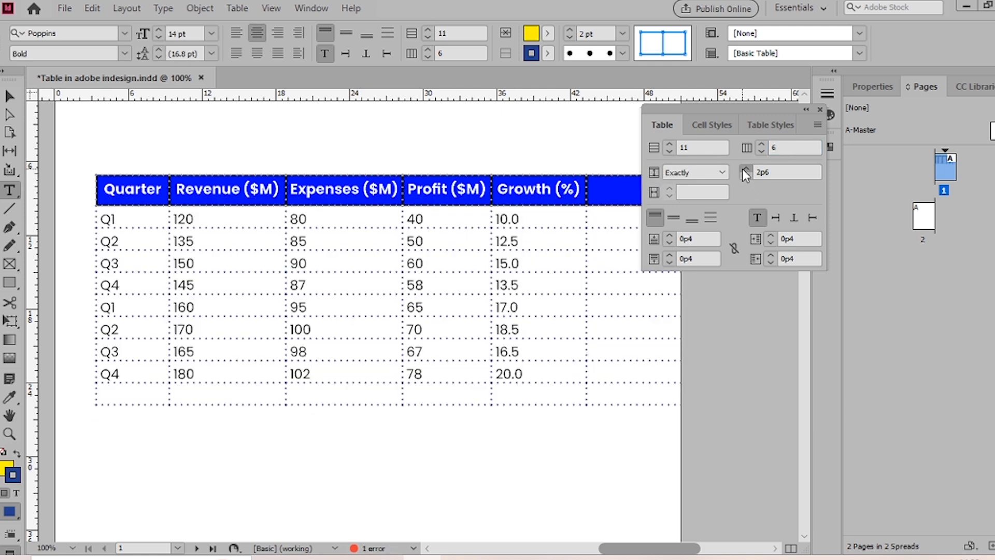
{"action": "left_click", "coordinate": [745, 169]}
{"action": "left_click", "coordinate": [745, 169]}
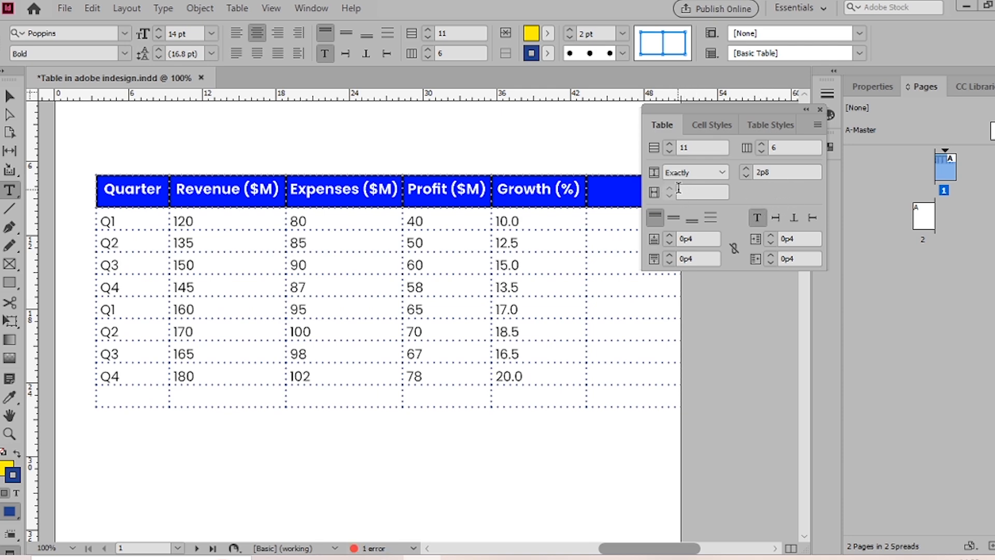
{"action": "left_click", "coordinate": [703, 189]}
{"action": "type", "text": "20"}
{"action": "key", "text": "Return"}
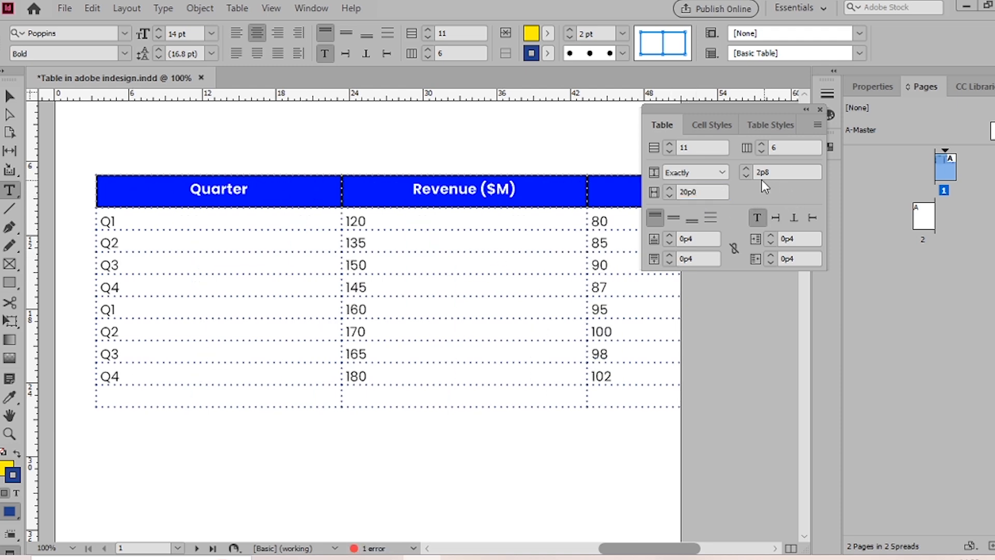
- Set the header row's exact height to 5p0 and centre its text vertically in the cells
{"action": "double_click", "coordinate": [788, 173]}
{"action": "type", "text": "5"}
{"action": "key", "text": "Return"}
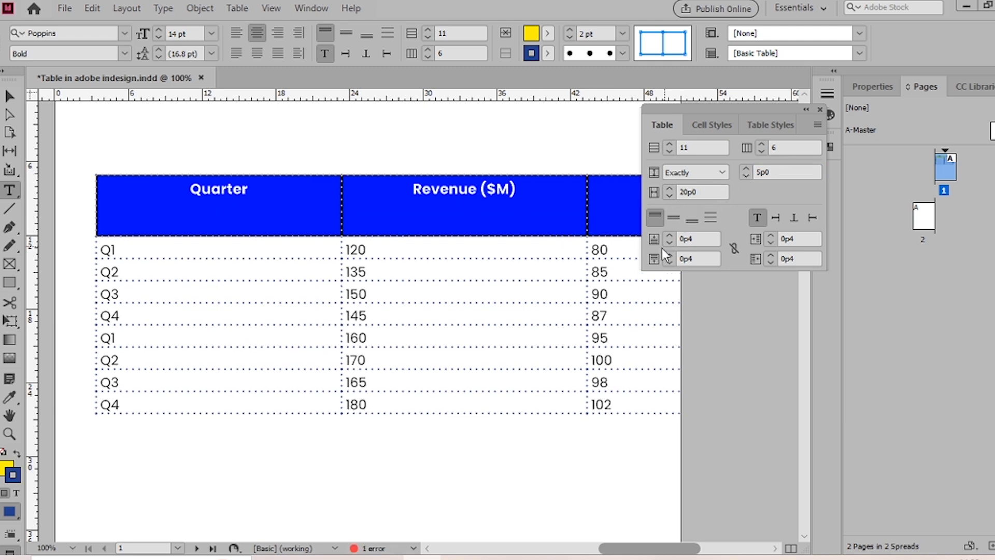
{"action": "left_click", "coordinate": [673, 222]}
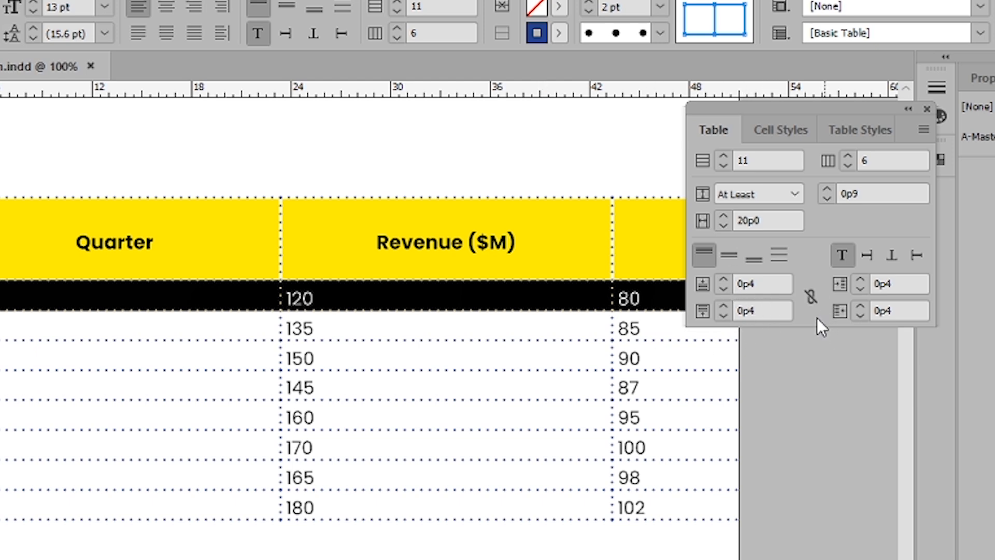
- Increase the top and bottom cell insets of the first Q1 row to 0p8 each
{"action": "left_click", "coordinate": [723, 280]}
{"action": "left_click", "coordinate": [723, 280]}
{"action": "left_click", "coordinate": [723, 280]}
{"action": "left_click", "coordinate": [723, 280]}
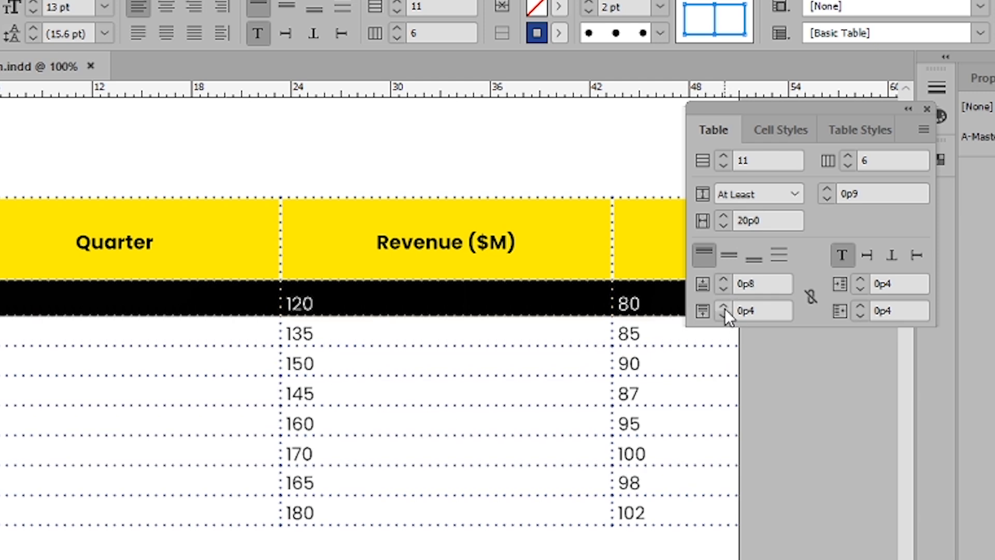
{"action": "left_click", "coordinate": [724, 306]}
{"action": "left_click", "coordinate": [723, 306]}
{"action": "left_click", "coordinate": [724, 306]}
{"action": "left_click", "coordinate": [723, 306]}
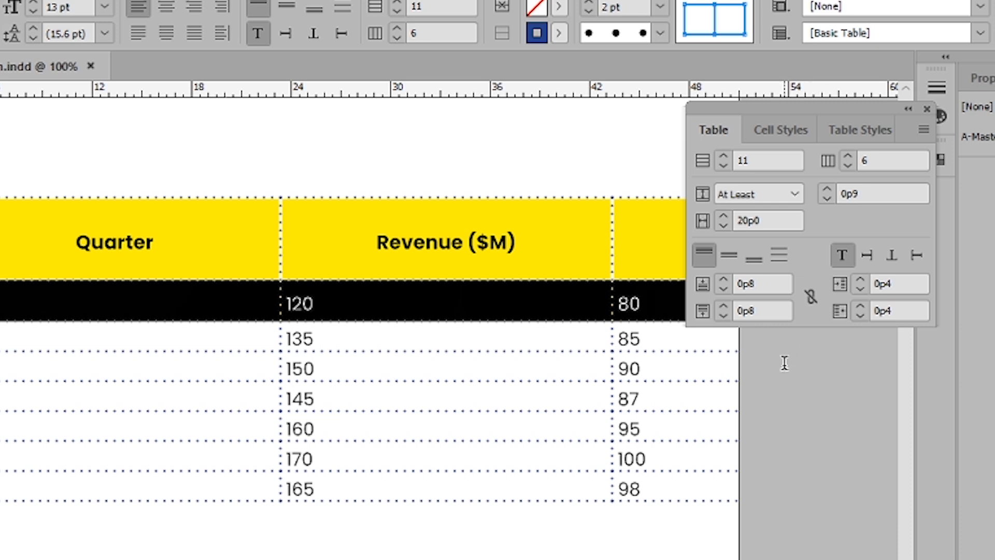
- Link all four cell insets of the first Q1 row and increase them equally to at least 0p11
{"action": "left_click", "coordinate": [811, 298]}
{"action": "left_click", "coordinate": [723, 281]}
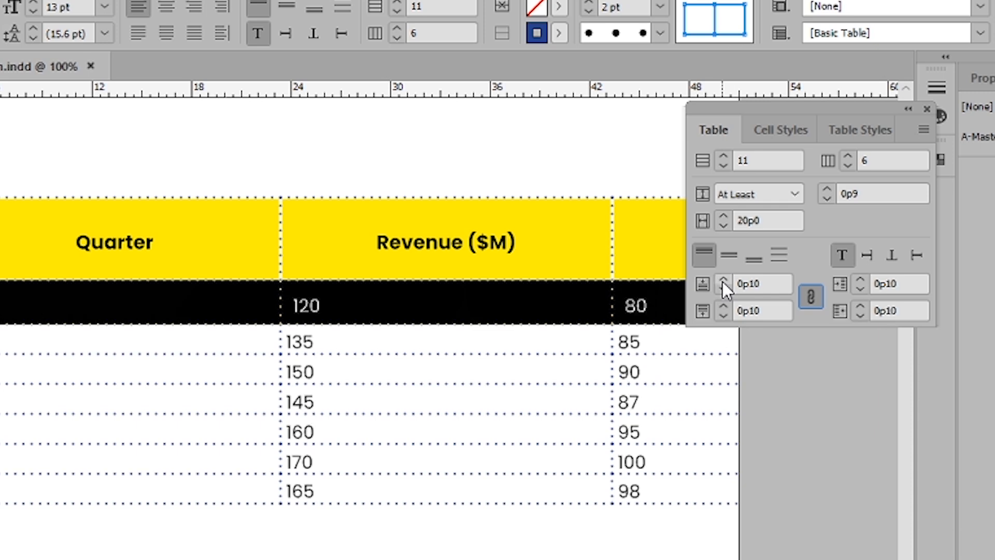
{"action": "left_click", "coordinate": [722, 281]}
{"action": "left_click", "coordinate": [723, 307]}
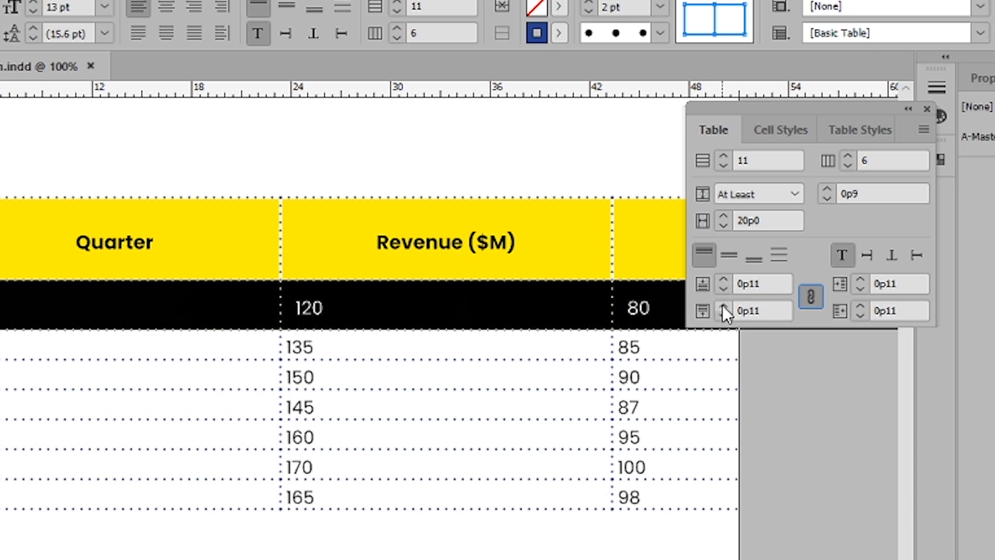
{"action": "left_click", "coordinate": [860, 307]}
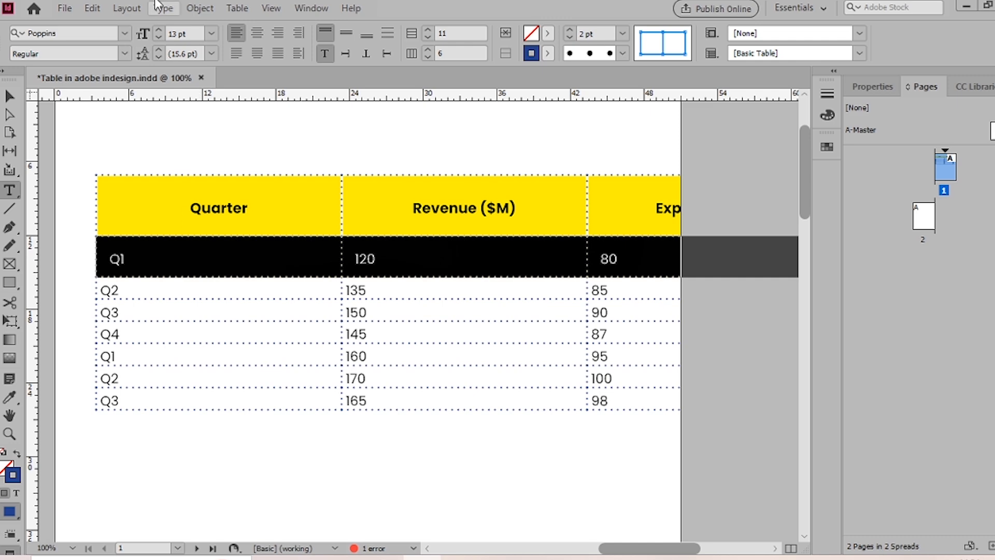
- Set the quarterly table's border weight to 3 pt in the table setup options
{"action": "left_click", "coordinate": [237, 8]}
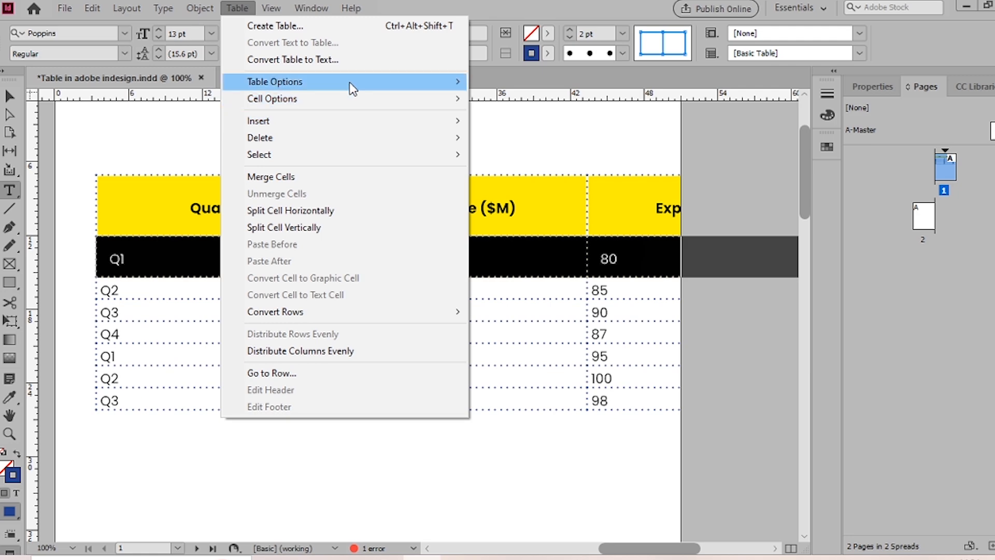
{"action": "mouse_move", "coordinate": [351, 88]}
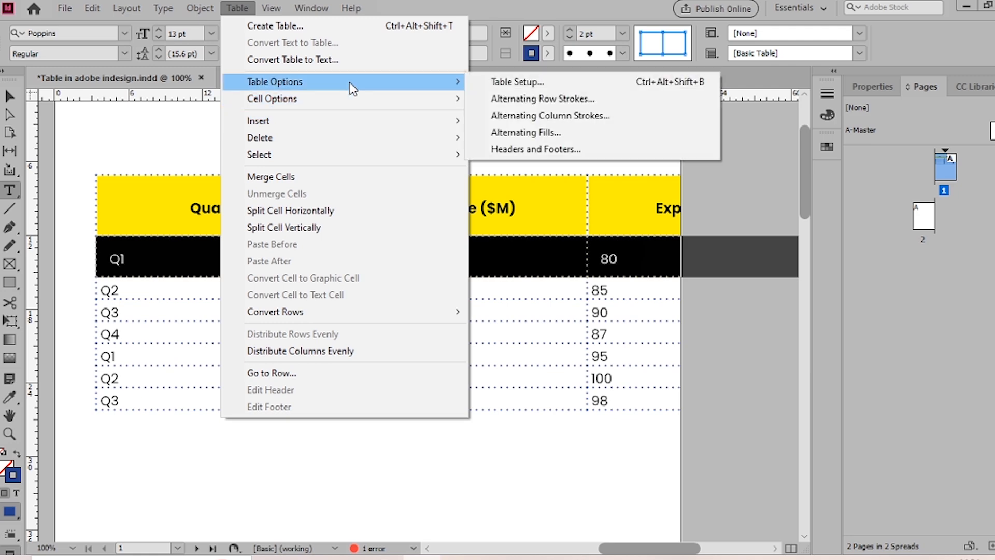
{"action": "left_click", "coordinate": [576, 84]}
{"action": "left_click_drag", "start_coordinate": [721, 68], "coordinate": [750, 173]}
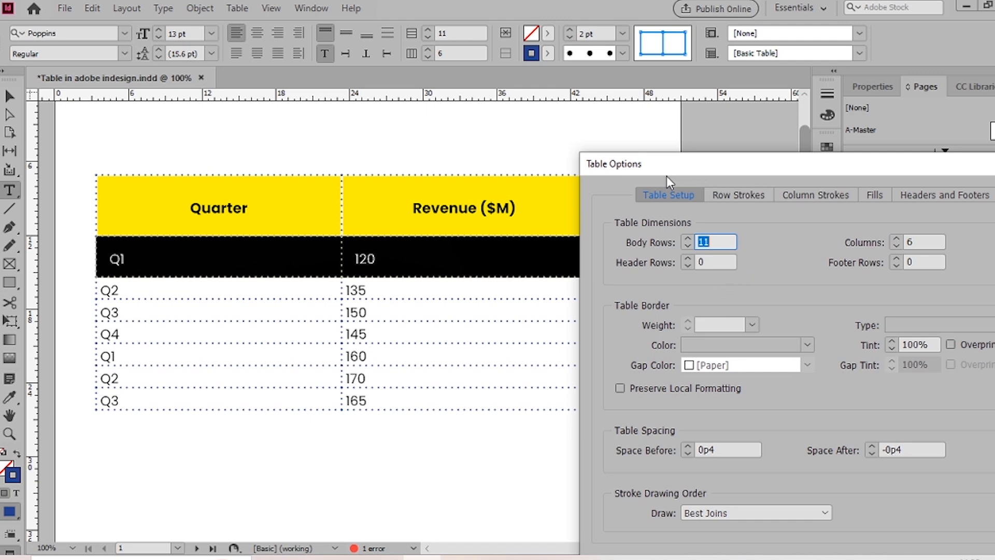
{"action": "left_click_drag", "start_coordinate": [754, 158], "coordinate": [785, 51]}
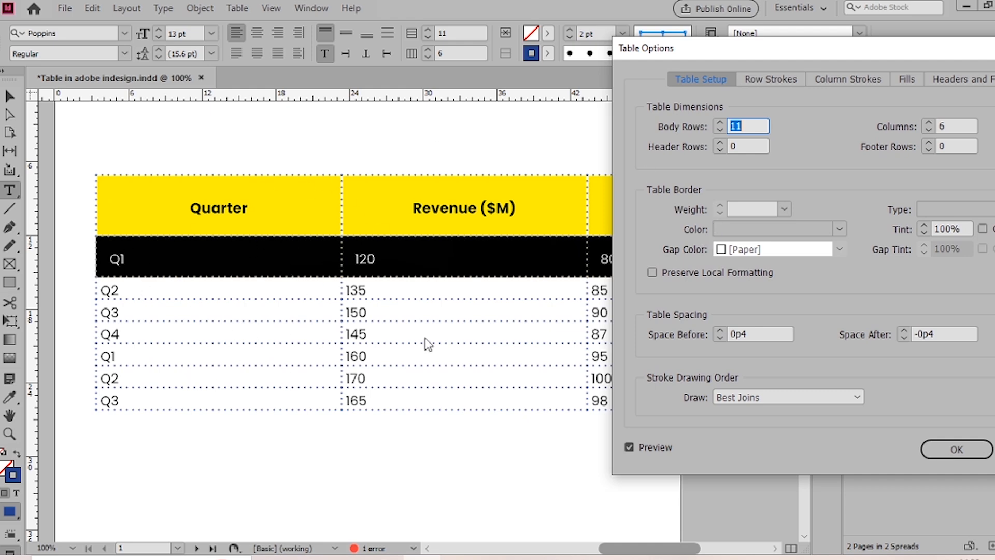
{"action": "left_click", "coordinate": [749, 209]}
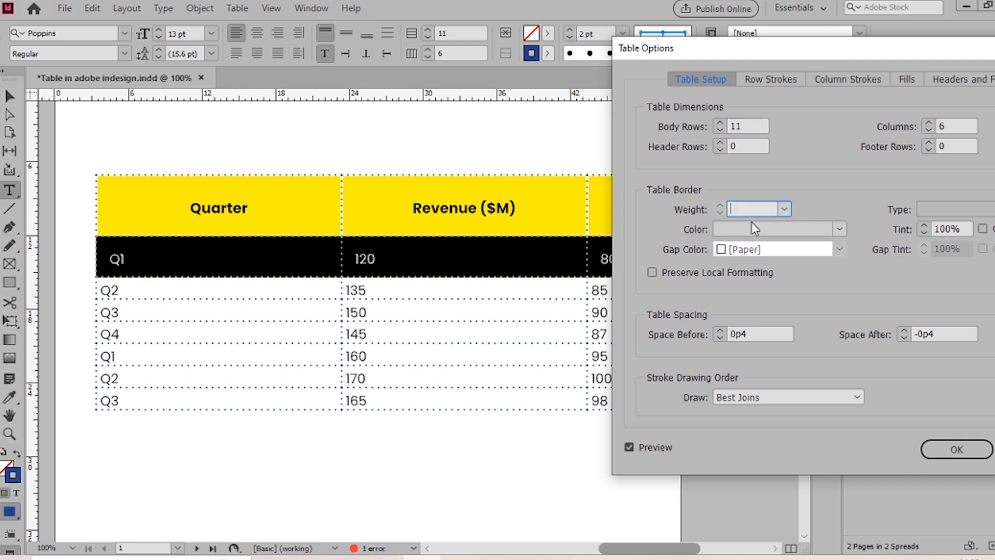
{"action": "type", "text": "3"}
{"action": "key", "text": "Tab"}
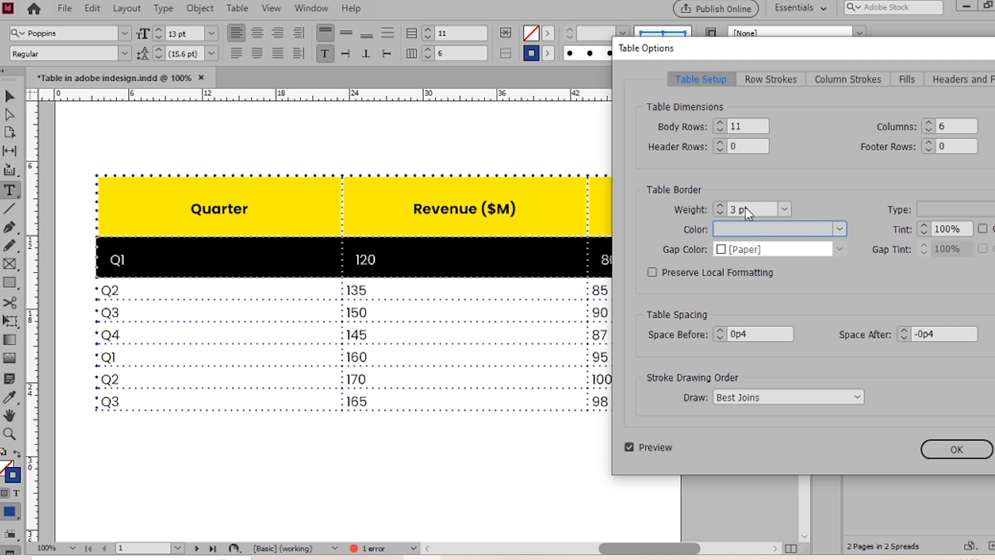
{"action": "left_click", "coordinate": [720, 205]}
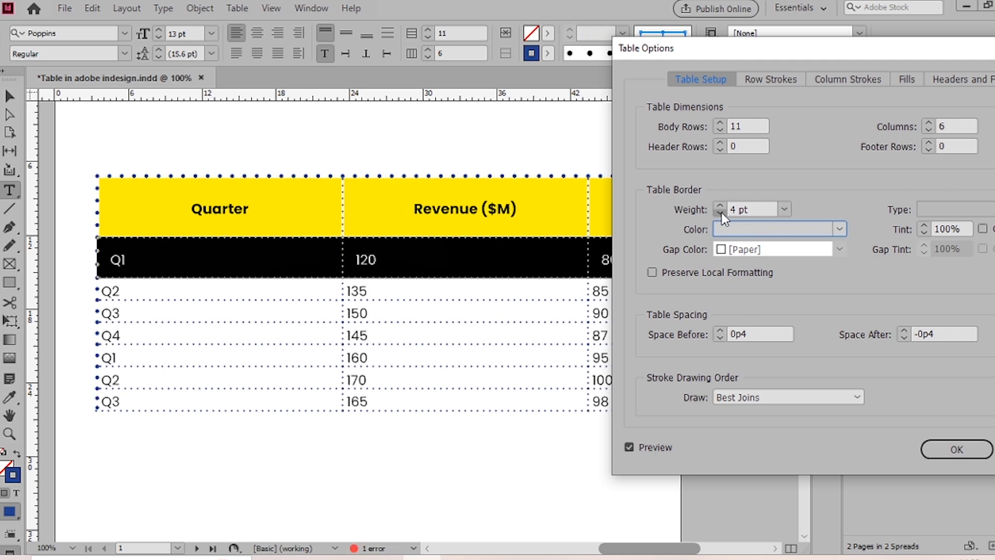
{"action": "left_click", "coordinate": [720, 213]}
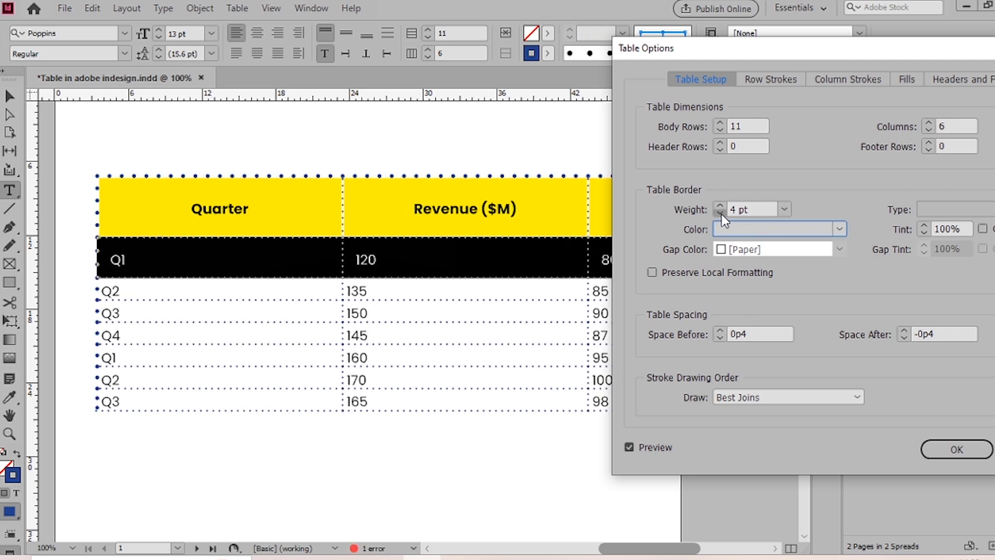
- Make the table border Dashed (3 and 2) in C=15 M=100 Y=100 K=0 with gap colour C=75 M=5 Y=100 K=0
{"action": "left_click", "coordinate": [983, 210]}
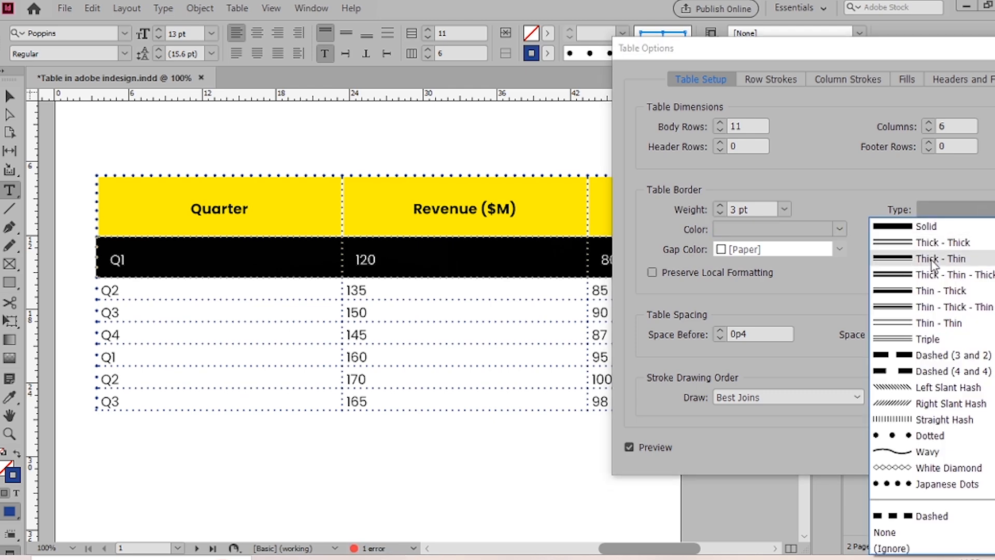
{"action": "left_click", "coordinate": [925, 355]}
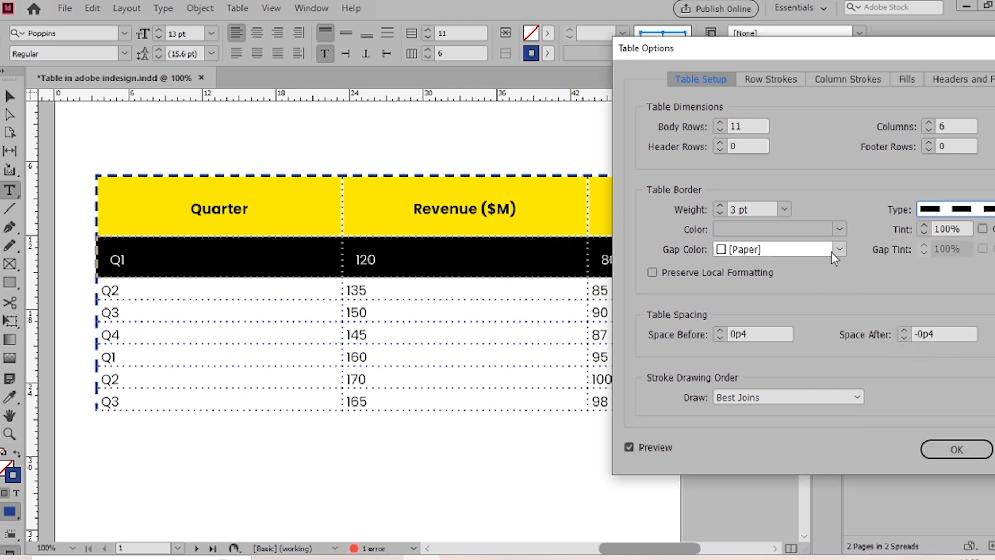
{"action": "left_click", "coordinate": [840, 228]}
{"action": "left_click", "coordinate": [770, 358]}
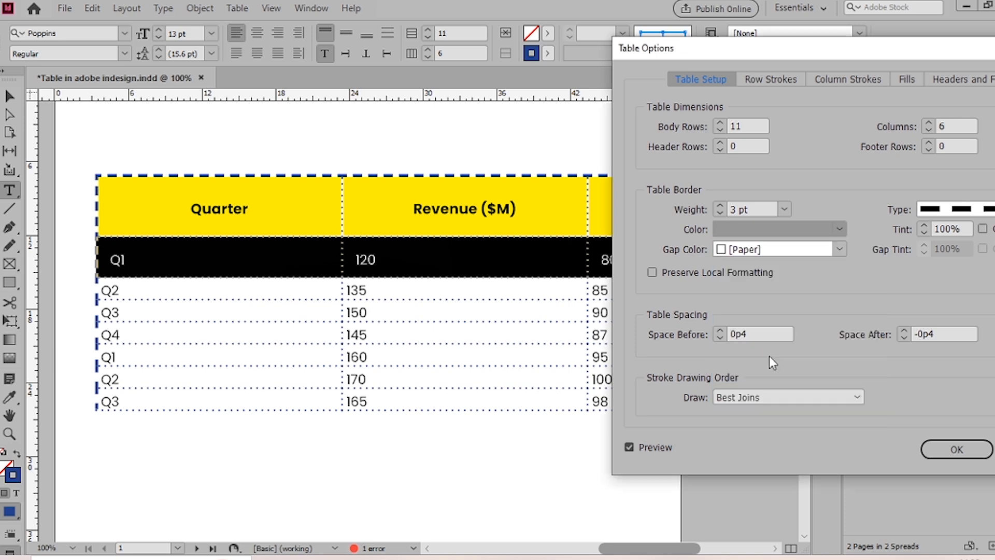
{"action": "left_click", "coordinate": [840, 249]}
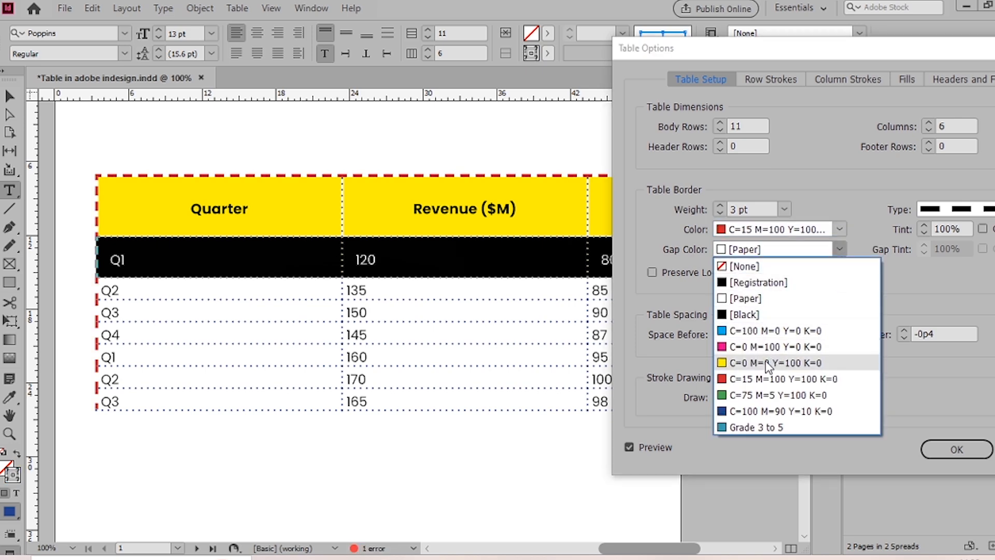
{"action": "left_click", "coordinate": [746, 395]}
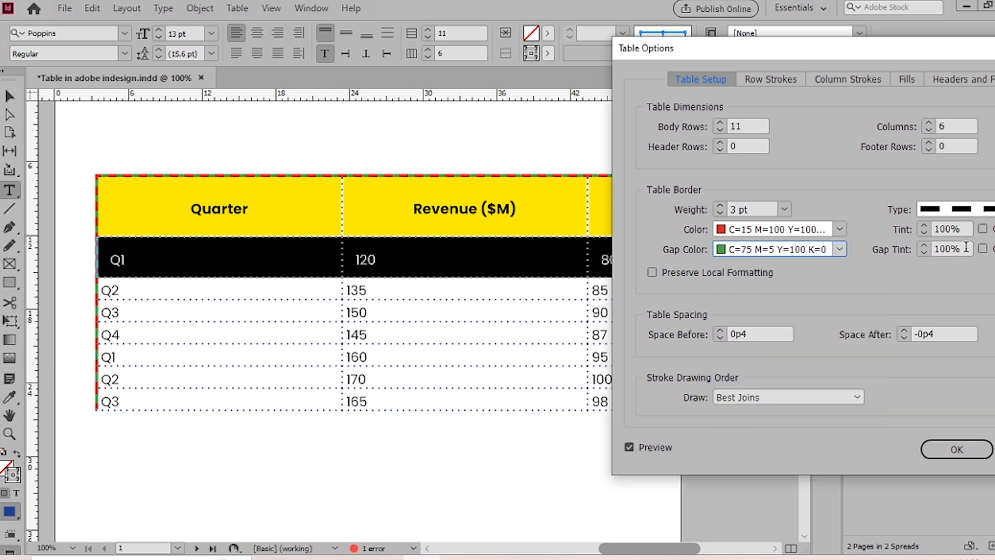
- Try a 50% gap tint on the table border, then reduce it to 30%
{"action": "left_click_drag", "start_coordinate": [966, 248], "coordinate": [878, 250]}
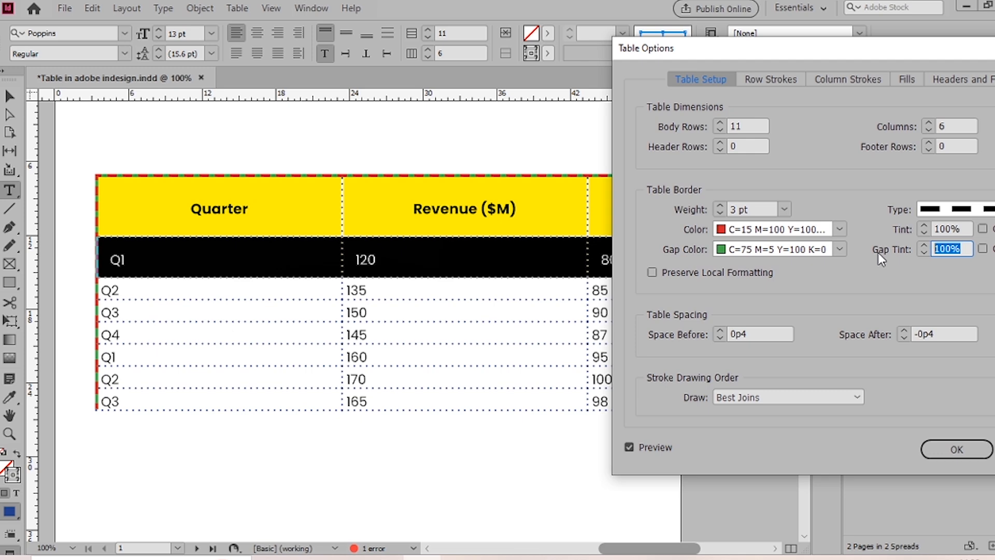
{"action": "type", "text": "50"}
{"action": "left_click", "coordinate": [879, 253]}
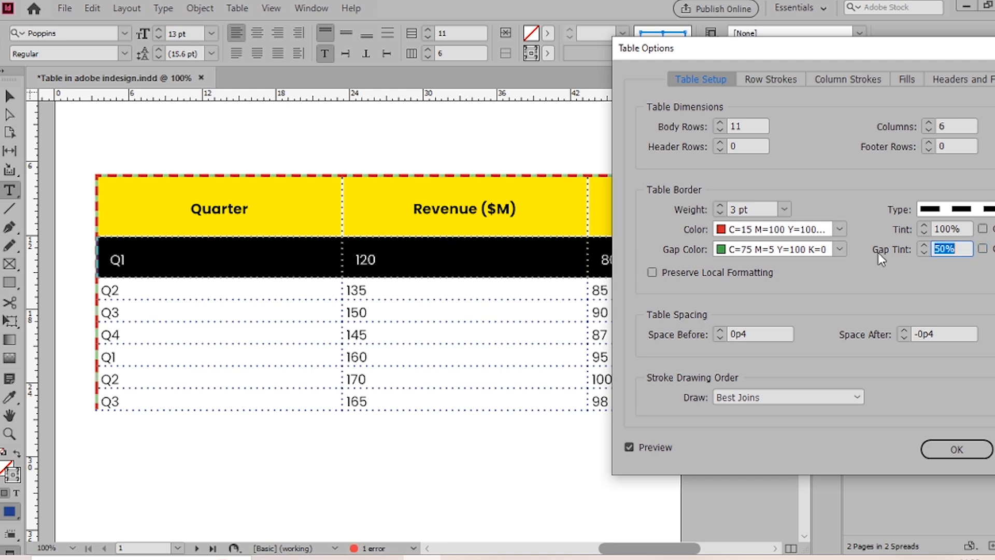
{"action": "key", "text": "shift+Tab"}
{"action": "left_click", "coordinate": [881, 250]}
{"action": "type", "text": "30"}
{"action": "key", "text": "Tab"}
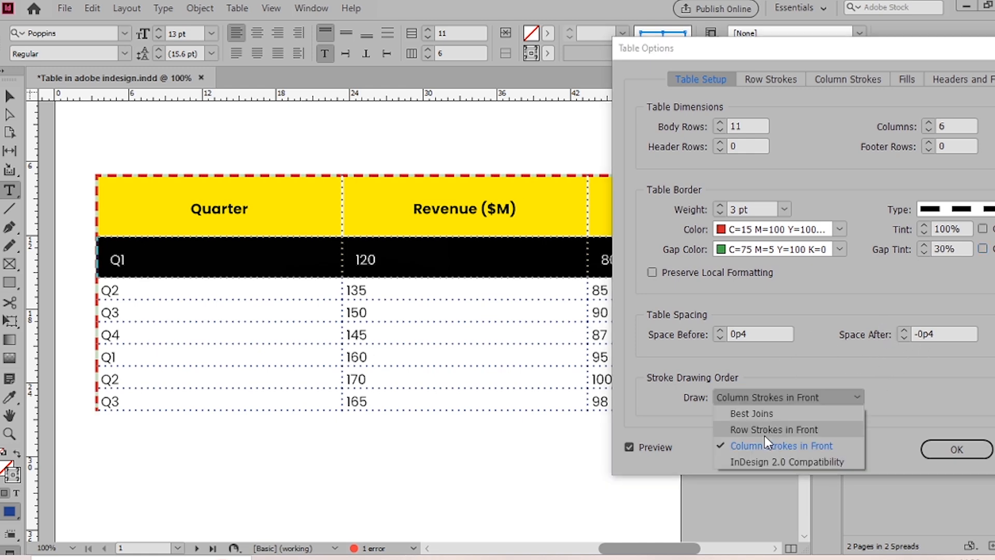
- Try Row Strokes in Front as the stroke drawing order, return it to Best Joins and show the row stroke options
{"action": "left_click", "coordinate": [765, 434]}
{"action": "left_click", "coordinate": [759, 395]}
{"action": "left_click", "coordinate": [760, 413]}
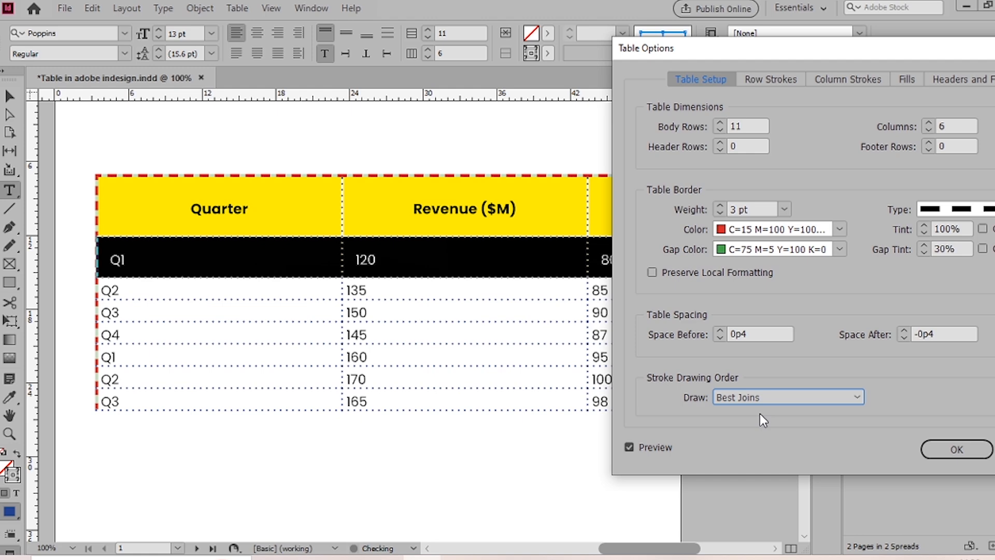
{"action": "left_click", "coordinate": [782, 79]}
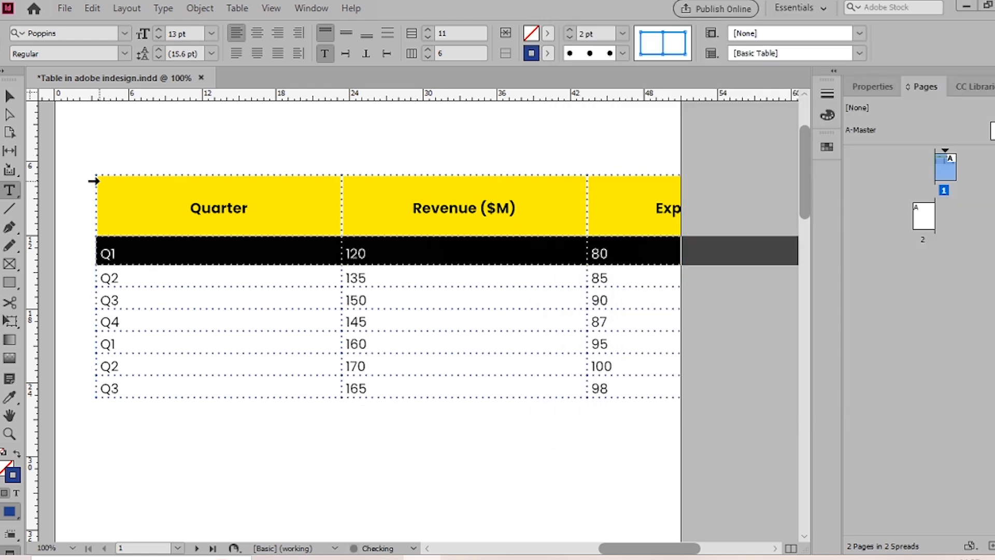
- Select the entire quarterly table with the Type tool
{"action": "left_click", "coordinate": [91, 172]}
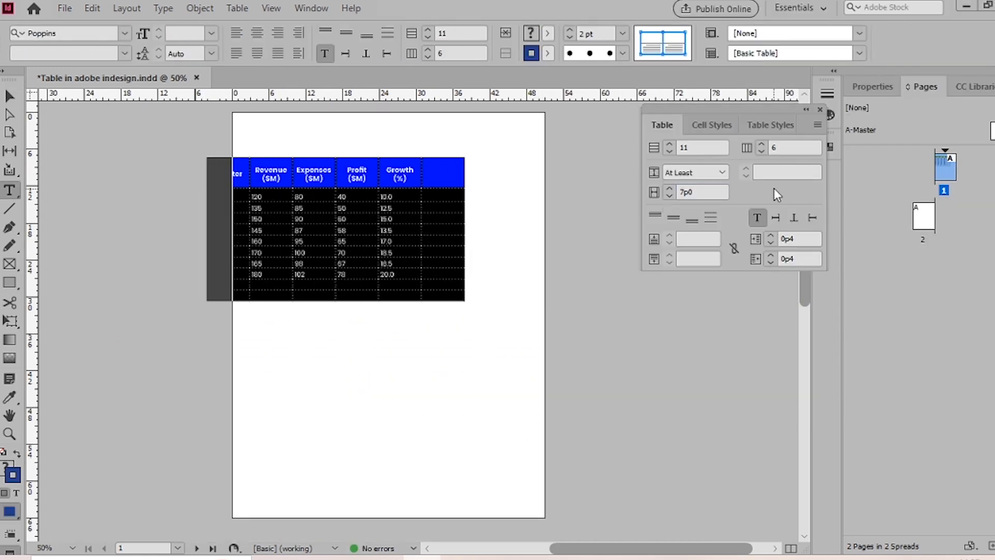
{"action": "key", "text": "Escape"}
{"action": "left_click", "coordinate": [429, 371]}
{"action": "key", "text": "ctrl+="}
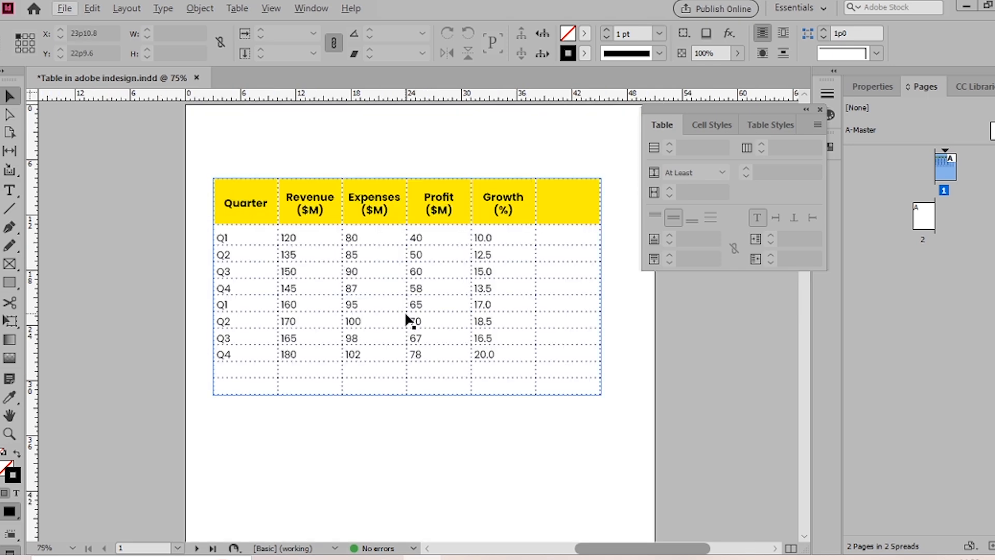
{"action": "key", "text": "t"}
{"action": "left_click", "coordinate": [193, 160]}
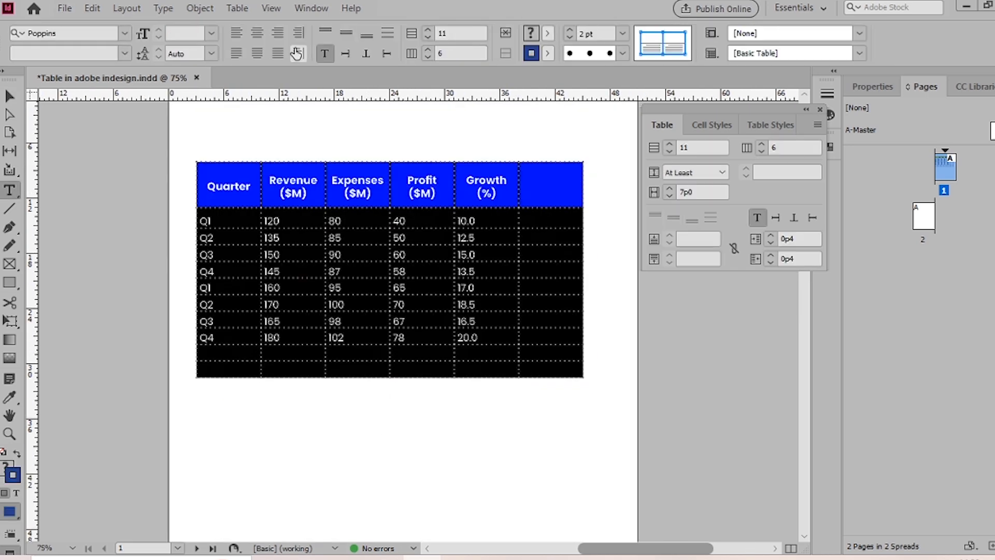
- Apply the Every Other Row alternating pattern to the selected table's row strokes
{"action": "left_click", "coordinate": [235, 8]}
{"action": "mouse_move", "coordinate": [372, 93]}
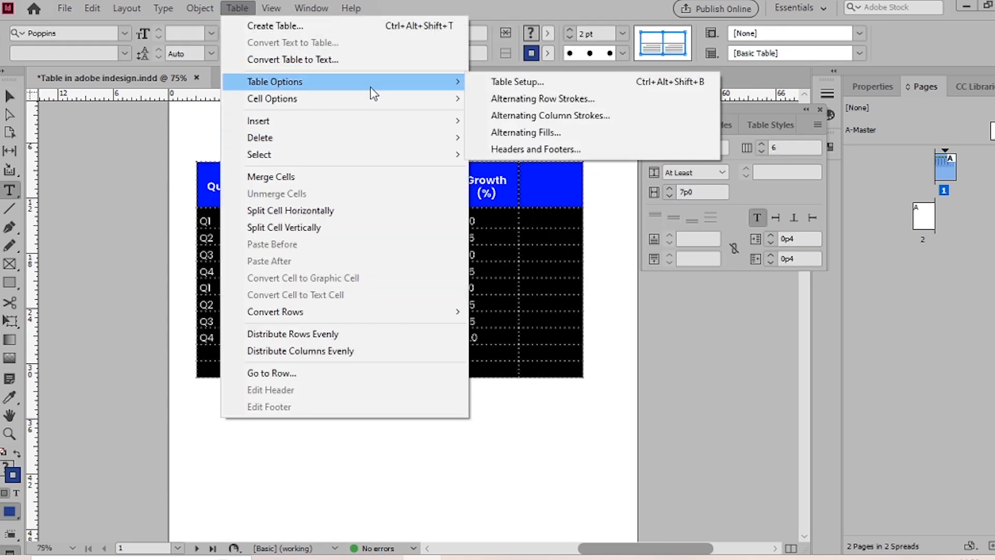
{"action": "left_click", "coordinate": [485, 83]}
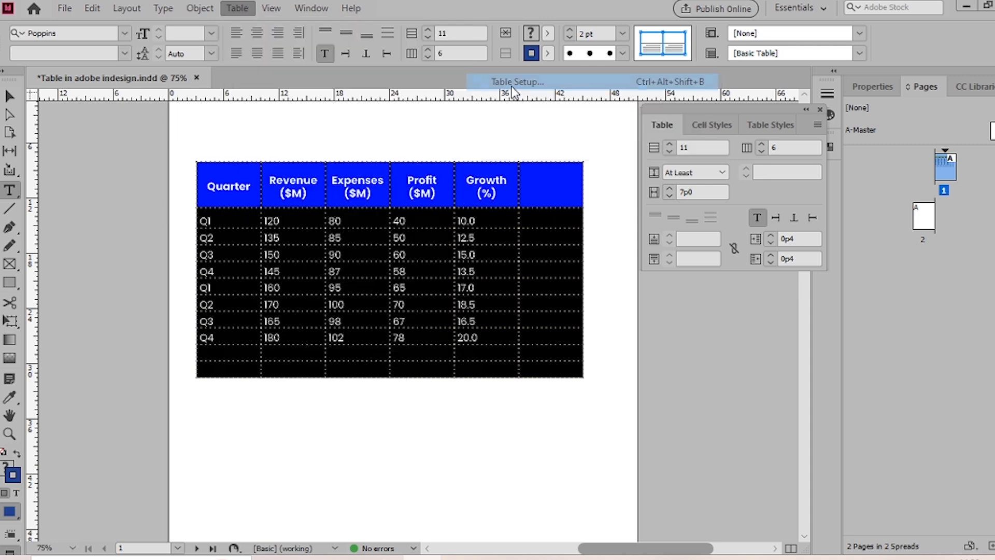
{"action": "left_click", "coordinate": [720, 40]}
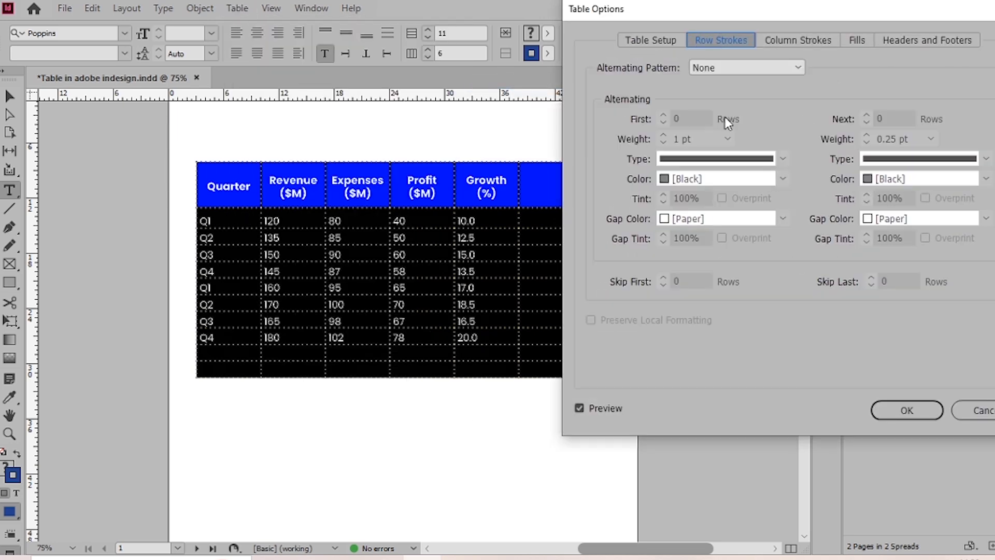
{"action": "left_click", "coordinate": [760, 67]}
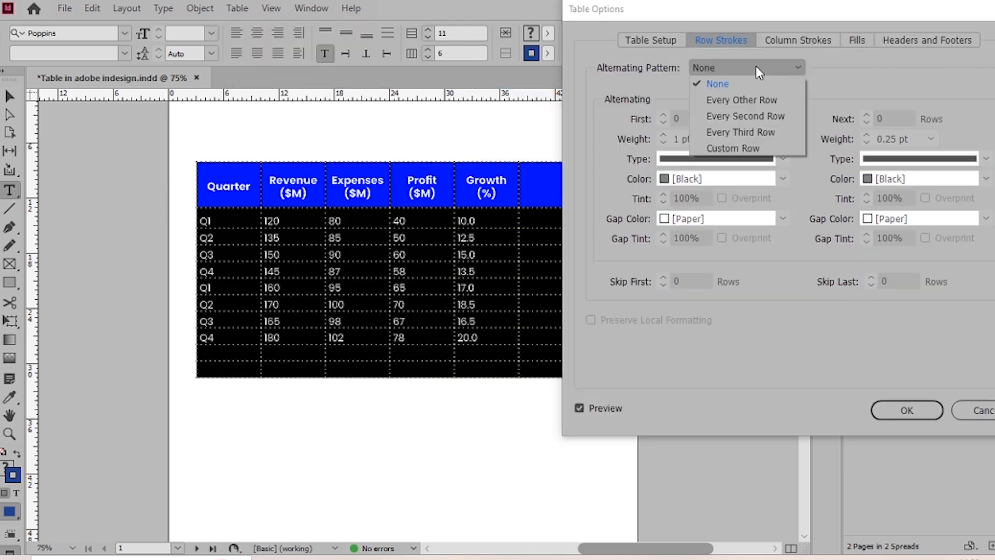
{"action": "left_click", "coordinate": [754, 100]}
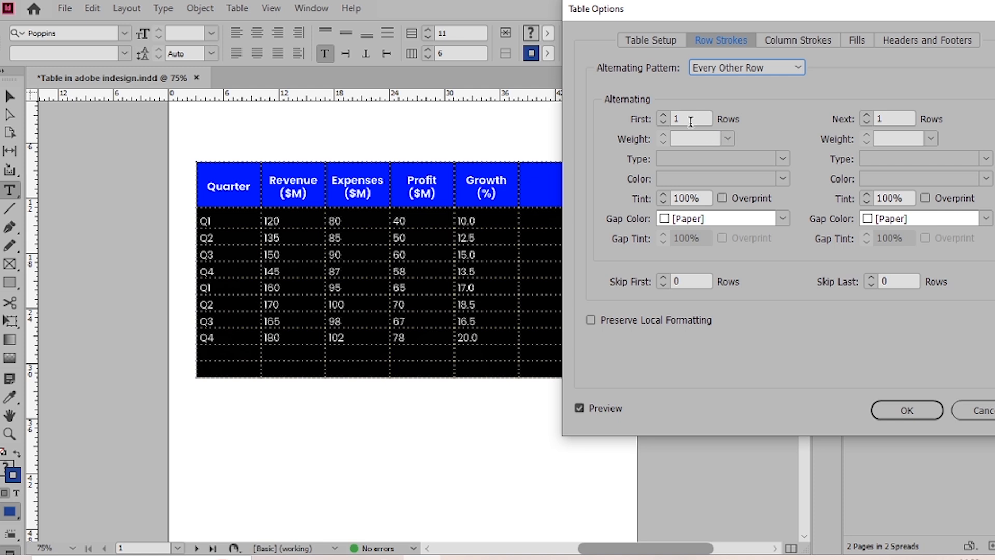
- Try an alternating row stroke pattern with 2 first rows, then set the count back to 1
{"action": "double_click", "coordinate": [691, 120]}
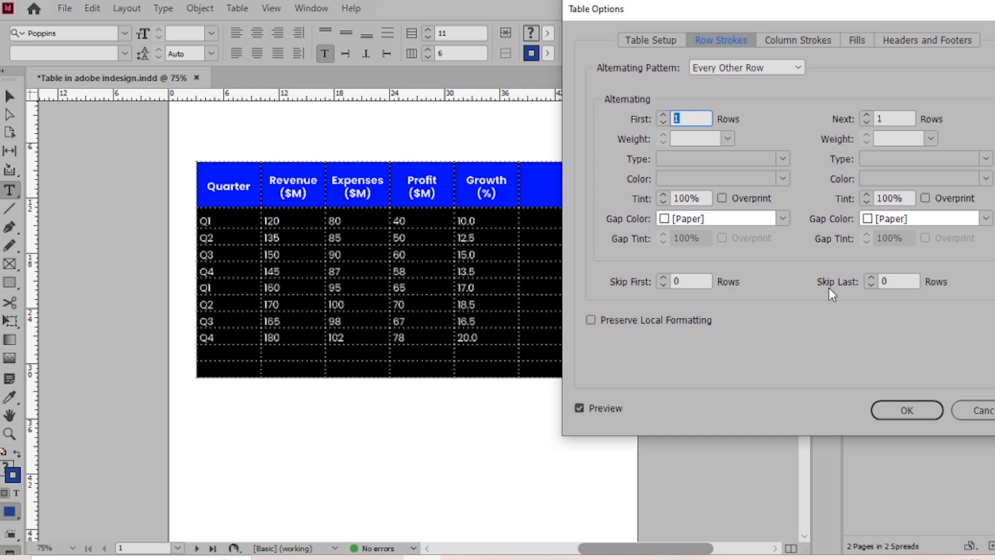
{"action": "left_click", "coordinate": [663, 116]}
{"action": "left_click", "coordinate": [726, 138]}
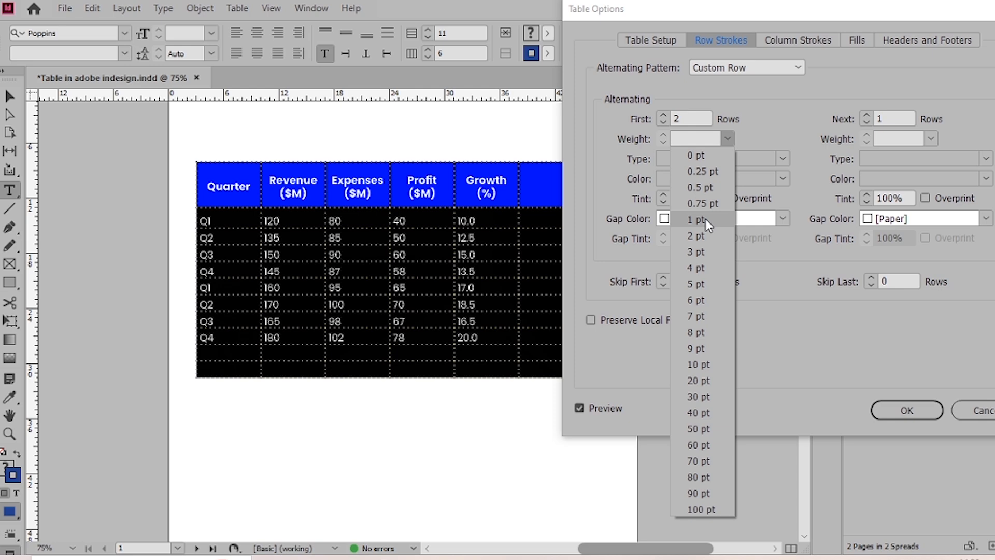
{"action": "left_click", "coordinate": [694, 111]}
{"action": "left_click", "coordinate": [663, 122]}
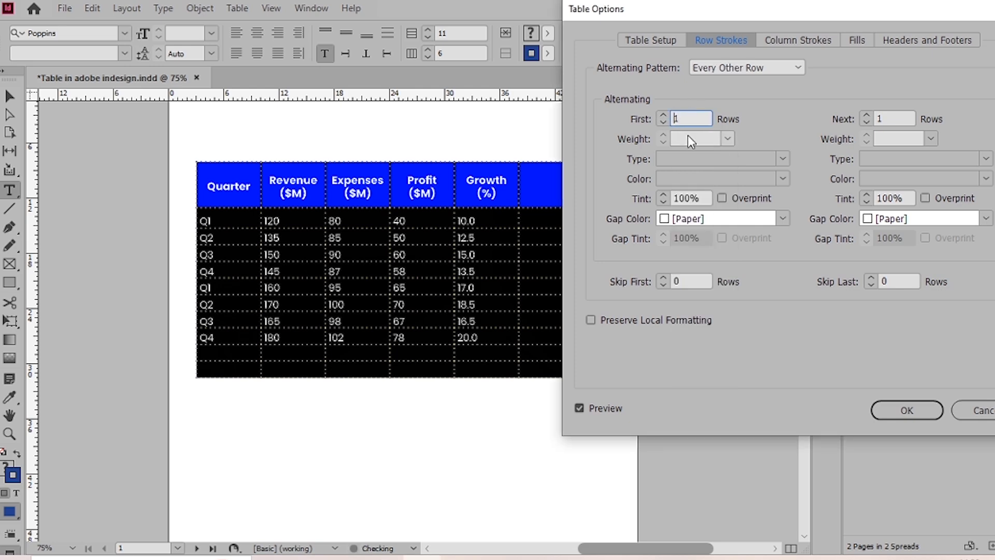
- Set the alternating row stroke weights to 2 pt for the first row and 1 pt for the next row
{"action": "left_click", "coordinate": [725, 138]}
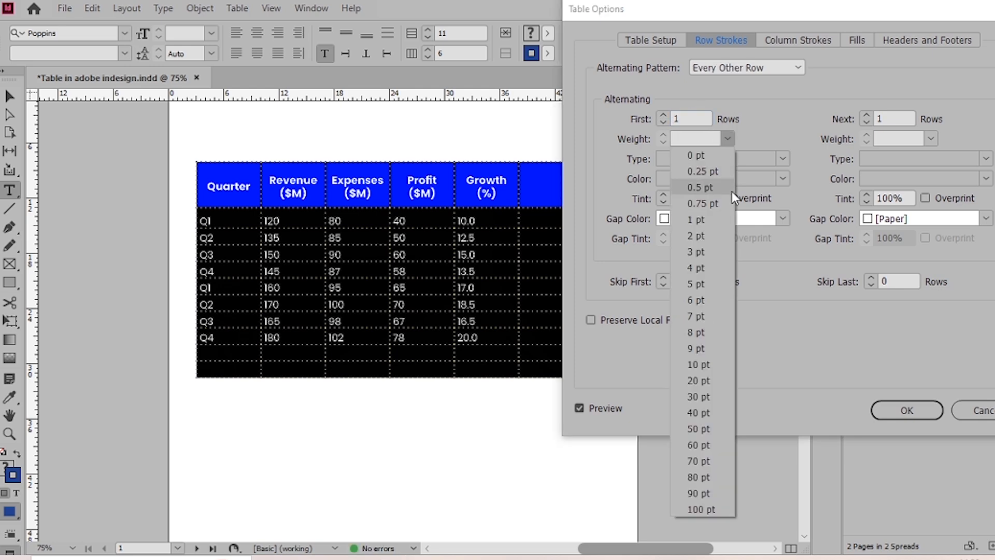
{"action": "left_click", "coordinate": [699, 235]}
{"action": "left_click", "coordinate": [931, 138]}
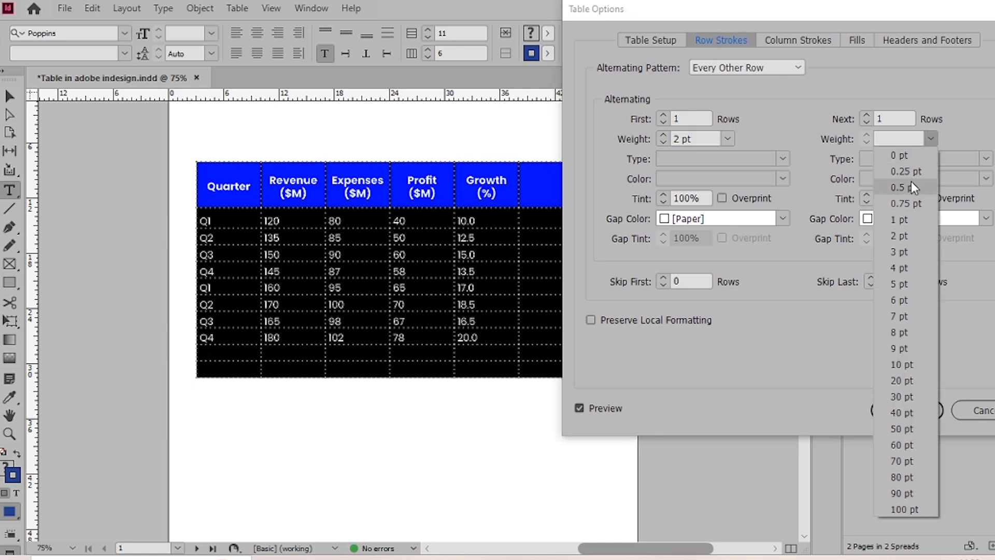
{"action": "left_click", "coordinate": [912, 218]}
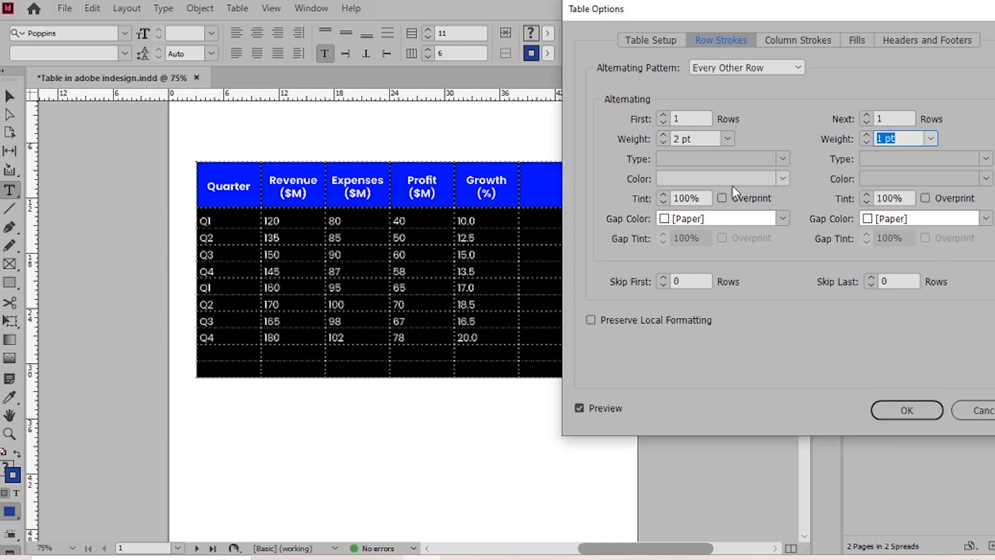
- Set the first row's alternating stroke type to Dashed (3 and 2) and the next row's to Wavy
{"action": "left_click", "coordinate": [789, 157]}
{"action": "left_click", "coordinate": [720, 301]}
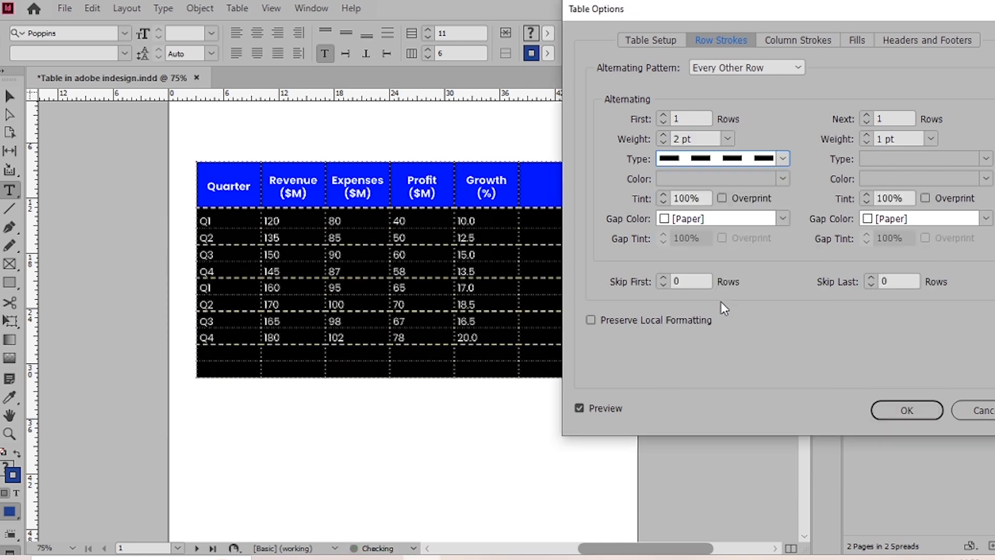
{"action": "left_click", "coordinate": [986, 161]}
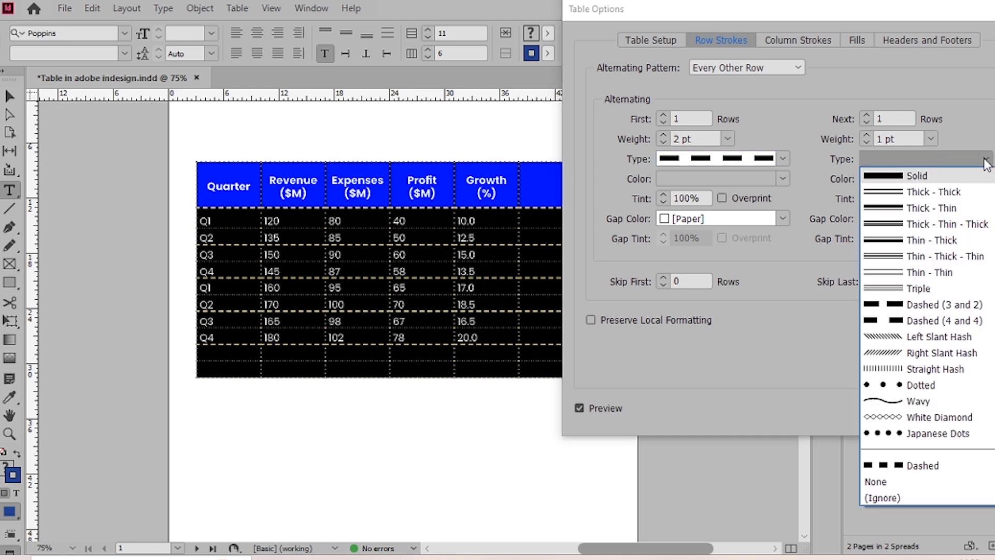
{"action": "left_click", "coordinate": [918, 400]}
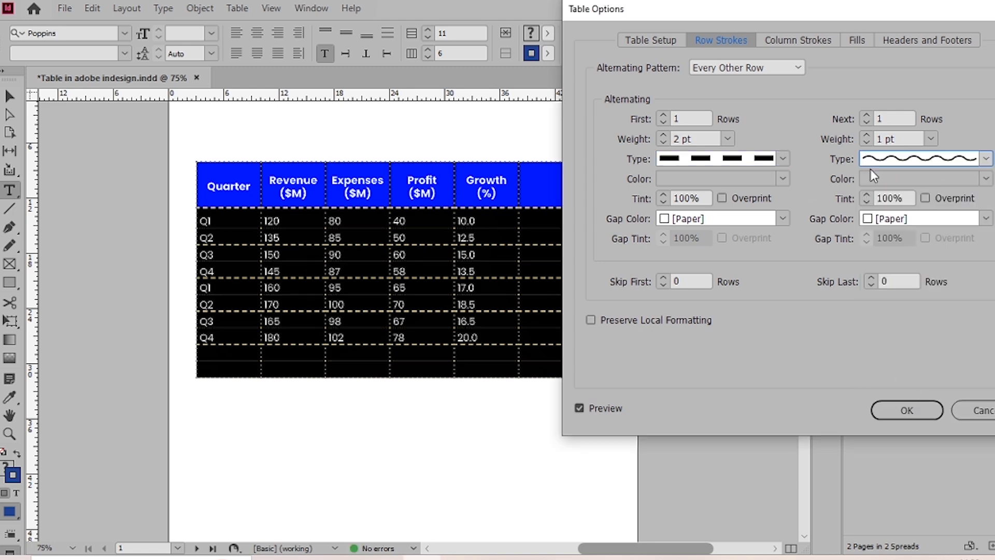
- Set the next row's alternating stroke weight to 2 pt and make the row stroke pattern skip the first 1 row
{"action": "left_click", "coordinate": [866, 134]}
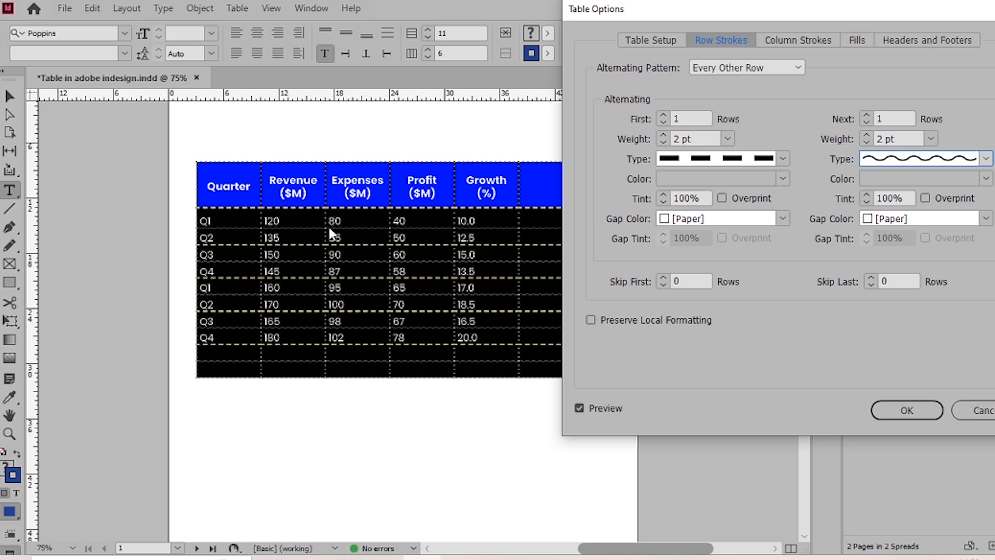
{"action": "double_click", "coordinate": [696, 198]}
{"action": "left_click", "coordinate": [783, 180]}
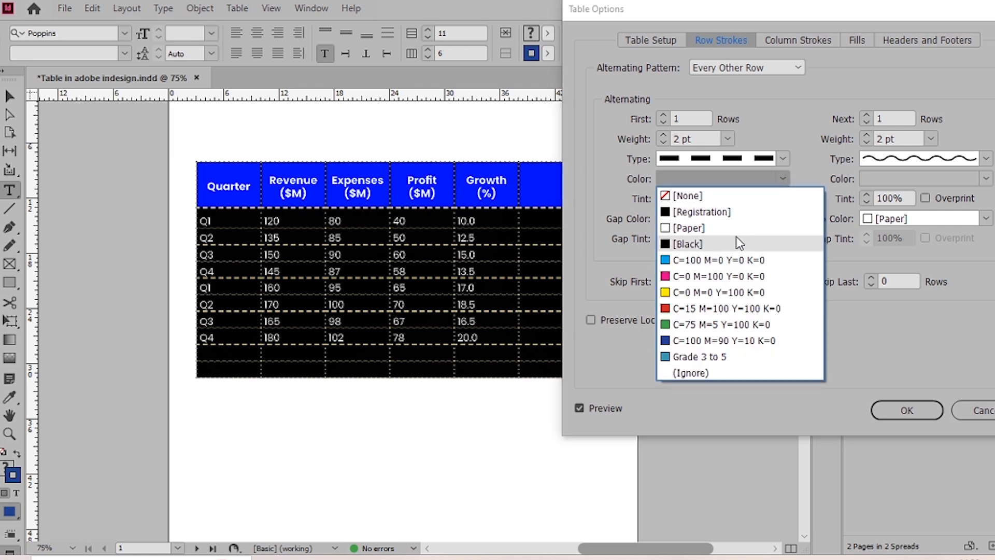
{"action": "left_click", "coordinate": [941, 298]}
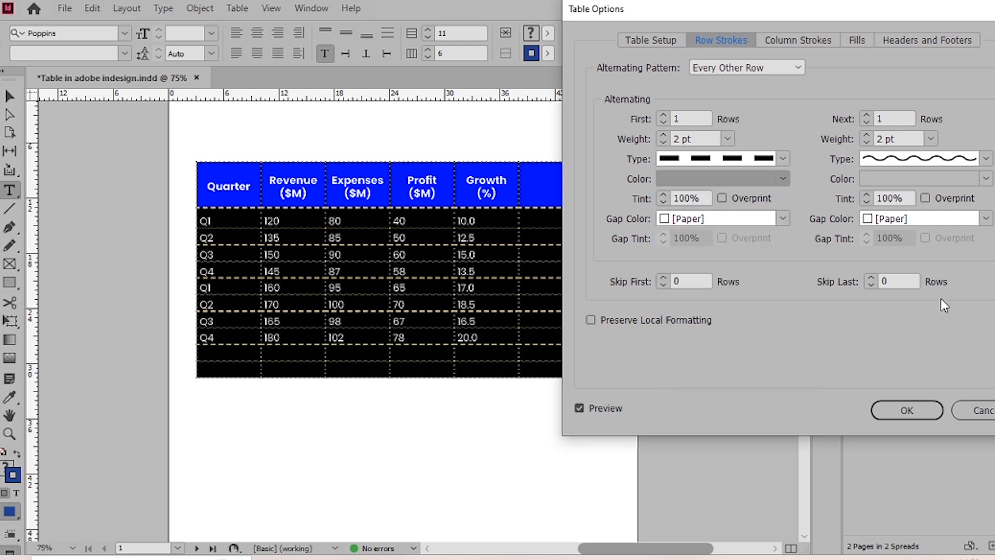
{"action": "left_click", "coordinate": [663, 278]}
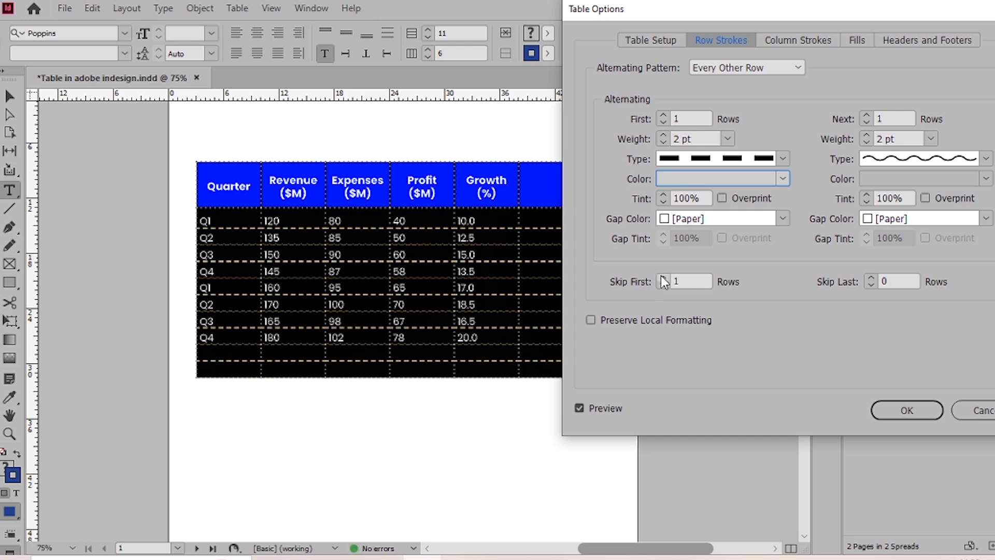
{"action": "left_click", "coordinate": [872, 278]}
{"action": "left_click", "coordinate": [871, 285]}
- Apply the Every Second Column pattern to the column strokes, with weights of 3 pt for the first columns and 4 pt for the next
{"action": "left_click", "coordinate": [801, 42]}
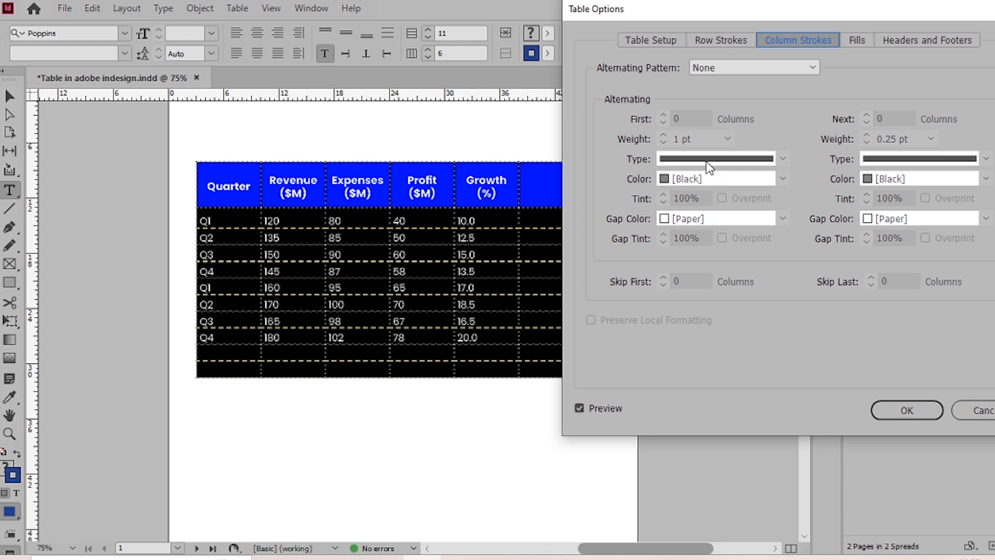
{"action": "left_click", "coordinate": [750, 69]}
{"action": "left_click", "coordinate": [753, 110]}
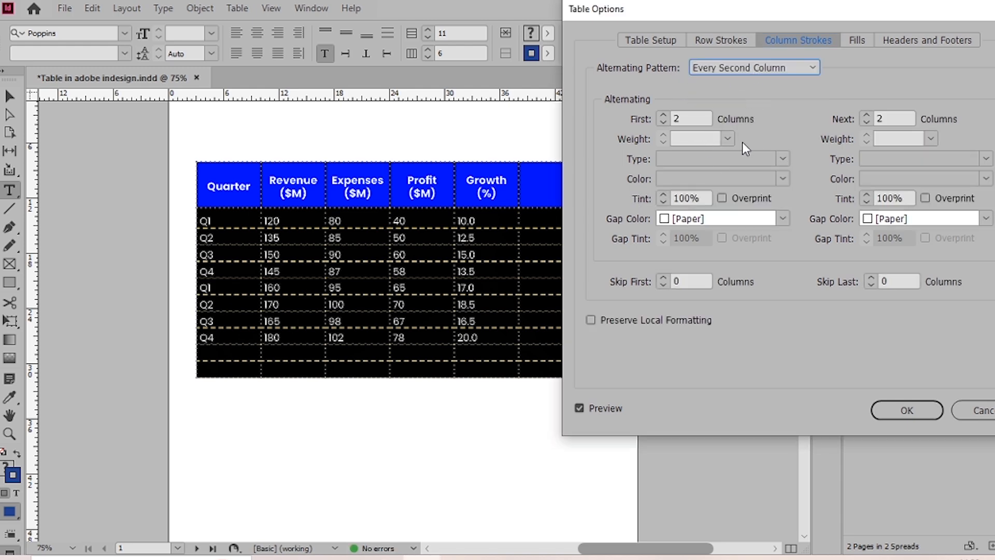
{"action": "left_click", "coordinate": [728, 138]}
{"action": "left_click", "coordinate": [709, 246]}
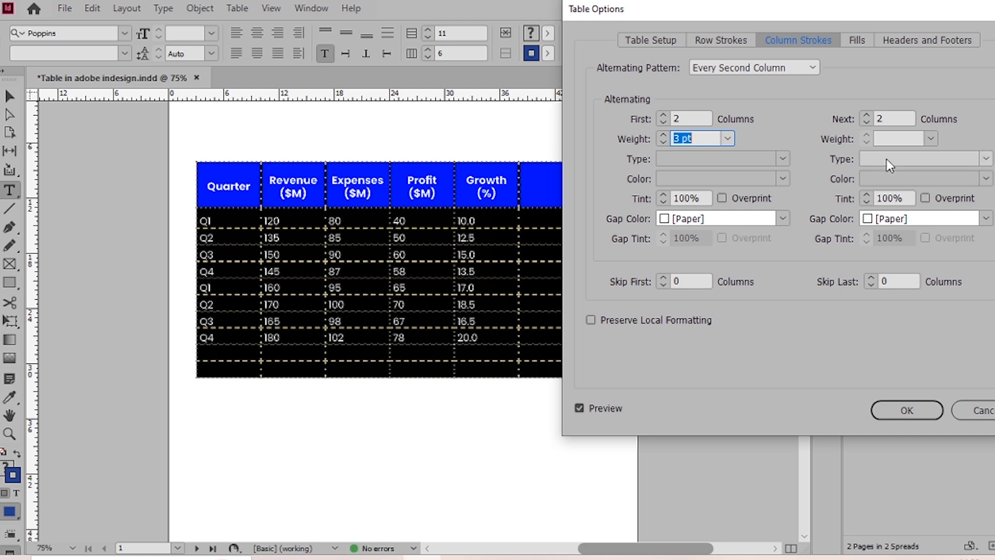
{"action": "left_click", "coordinate": [931, 138]}
{"action": "left_click", "coordinate": [904, 259]}
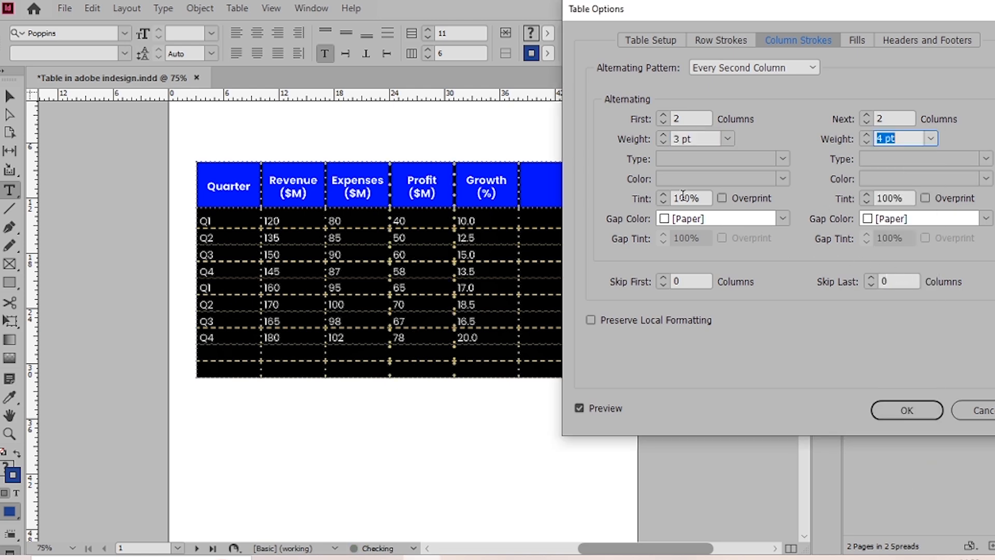
- Set the first columns' stroke type to Triple and the next columns' to Wavy in the C=100 M=90 Y=10 K=0 colour
{"action": "left_click", "coordinate": [782, 159]}
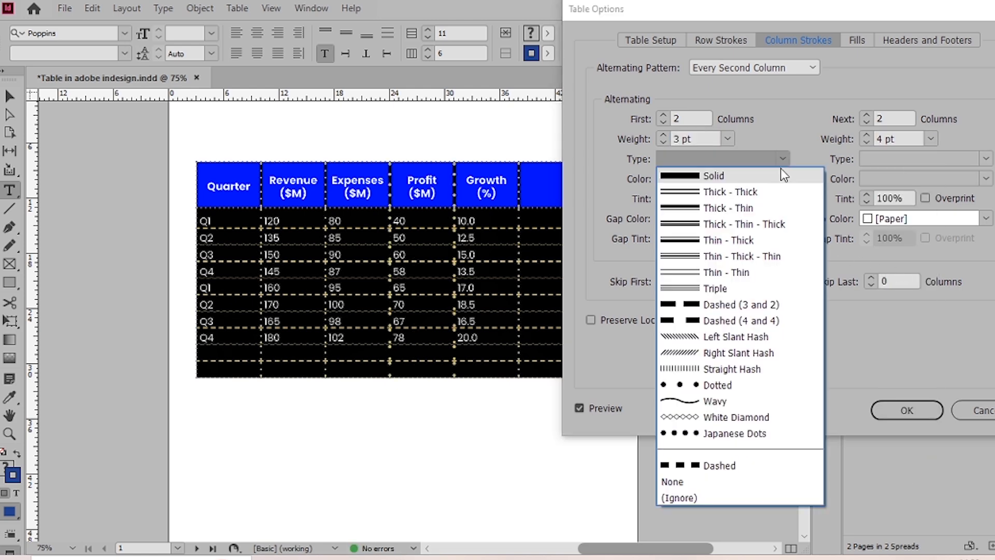
{"action": "left_click", "coordinate": [715, 288]}
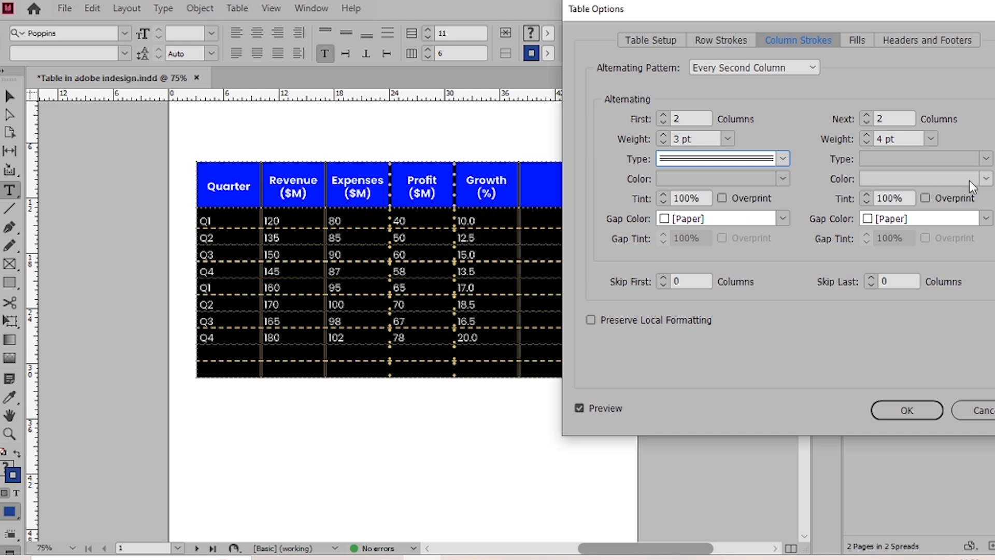
{"action": "left_click", "coordinate": [986, 159]}
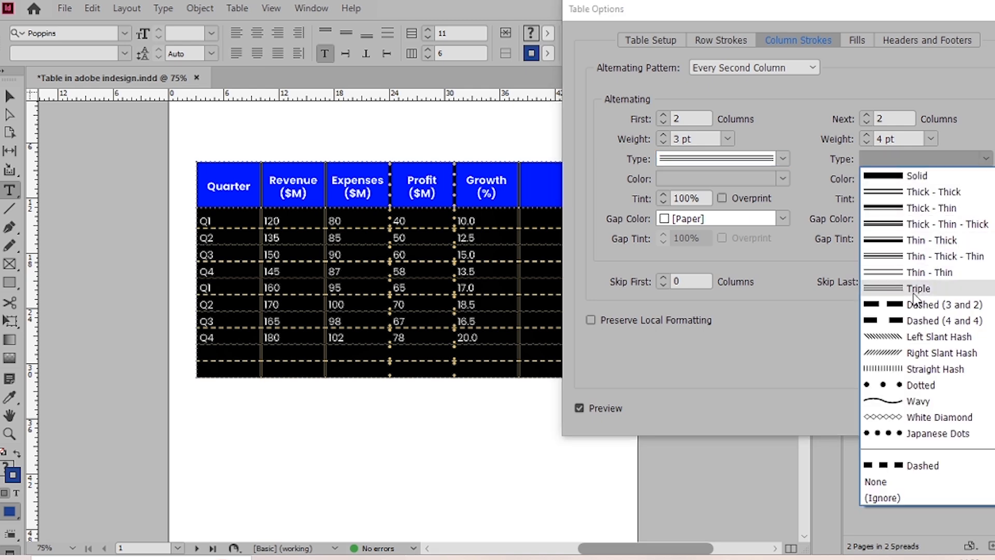
{"action": "left_click", "coordinate": [902, 401]}
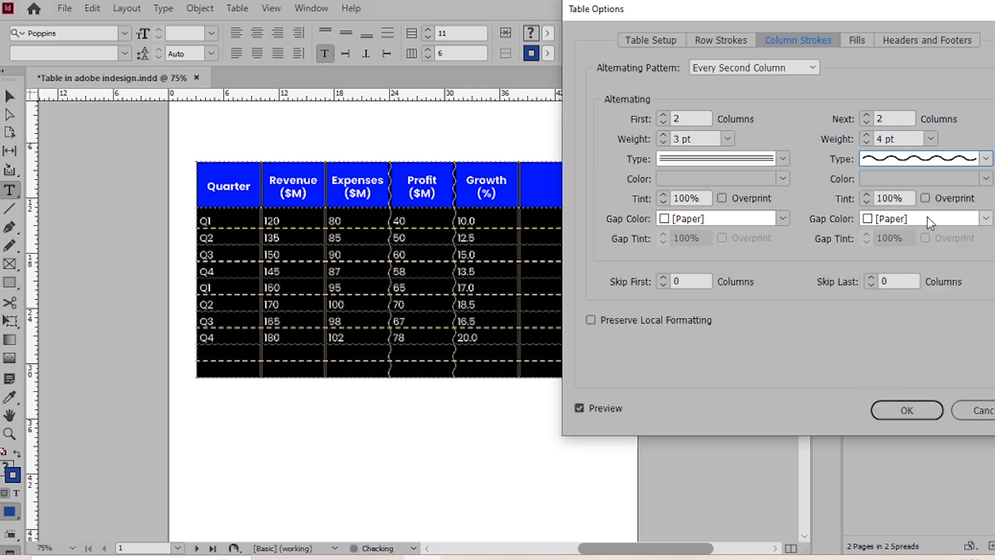
{"action": "left_click", "coordinate": [985, 179]}
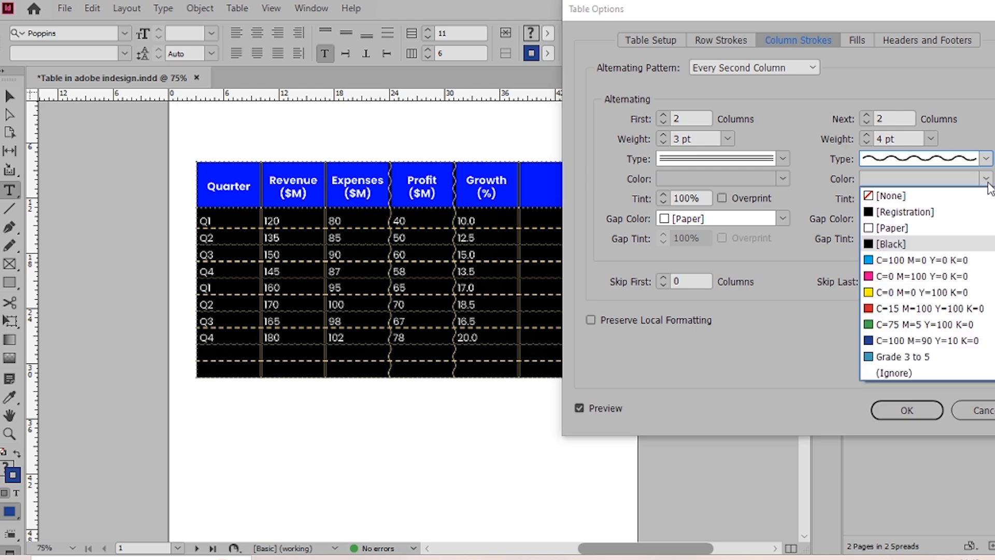
{"action": "left_click", "coordinate": [892, 340]}
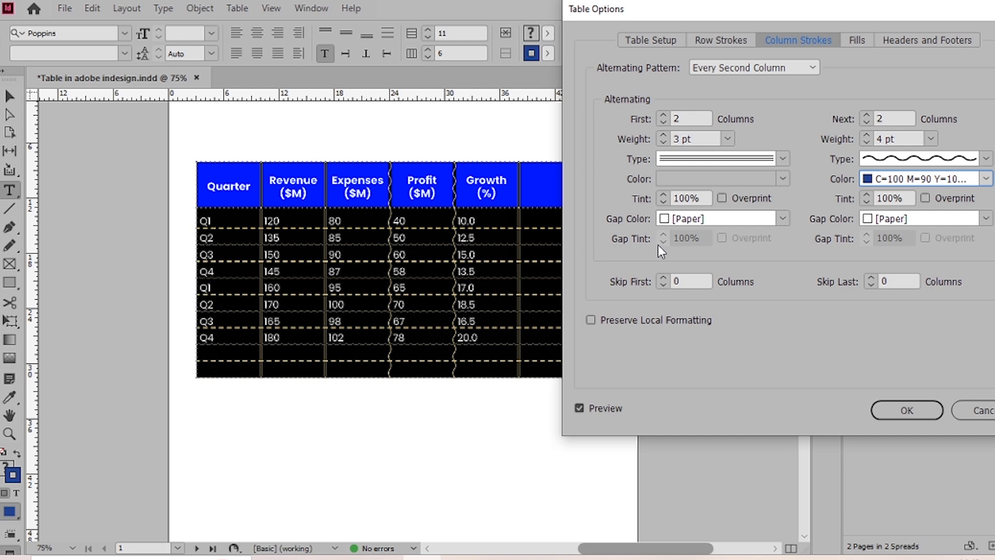
- Apply an alternating row fill to the table, with 2 first rows and 2 next rows
{"action": "left_click", "coordinate": [861, 40]}
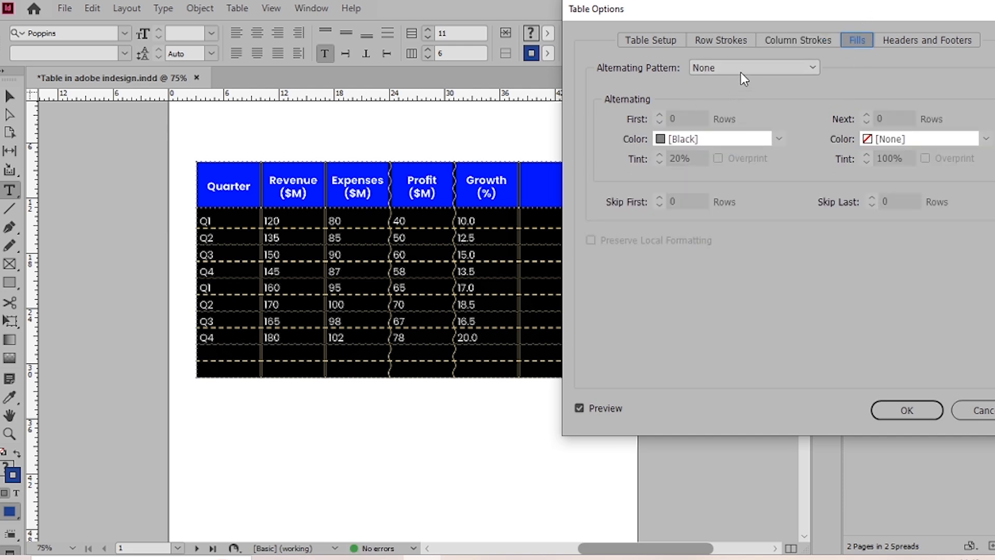
{"action": "left_click", "coordinate": [743, 78]}
{"action": "left_click", "coordinate": [753, 133]}
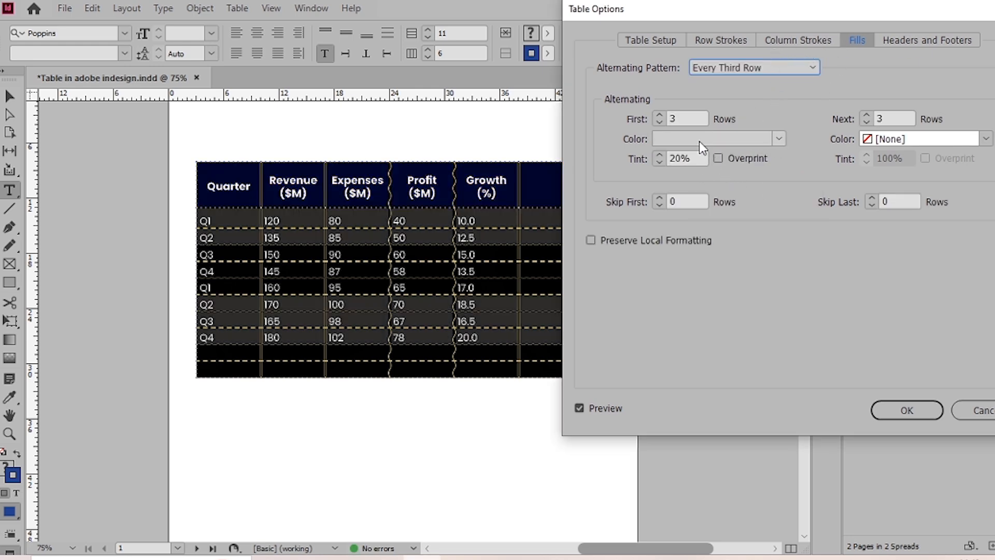
{"action": "left_click", "coordinate": [658, 122]}
{"action": "left_click", "coordinate": [866, 122]}
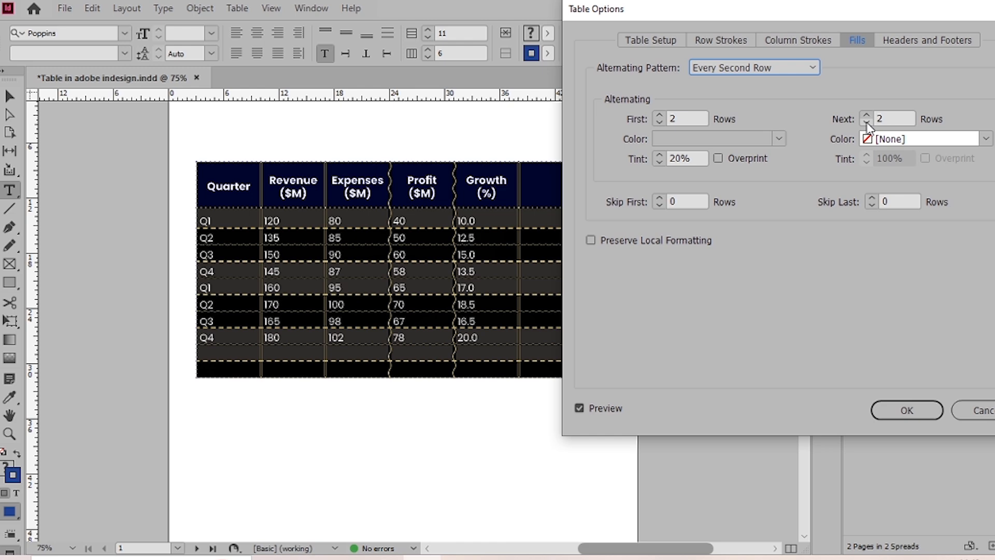
- Add 1 header row and 1 footer row to the table, apply the table options, and fit the table's frame to its content
{"action": "left_click", "coordinate": [922, 42]}
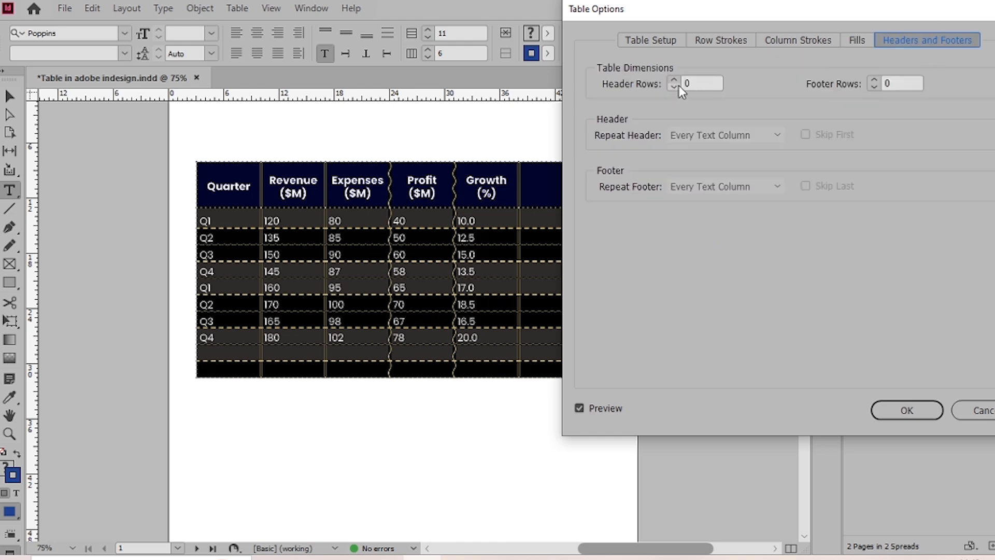
{"action": "left_click", "coordinate": [674, 80]}
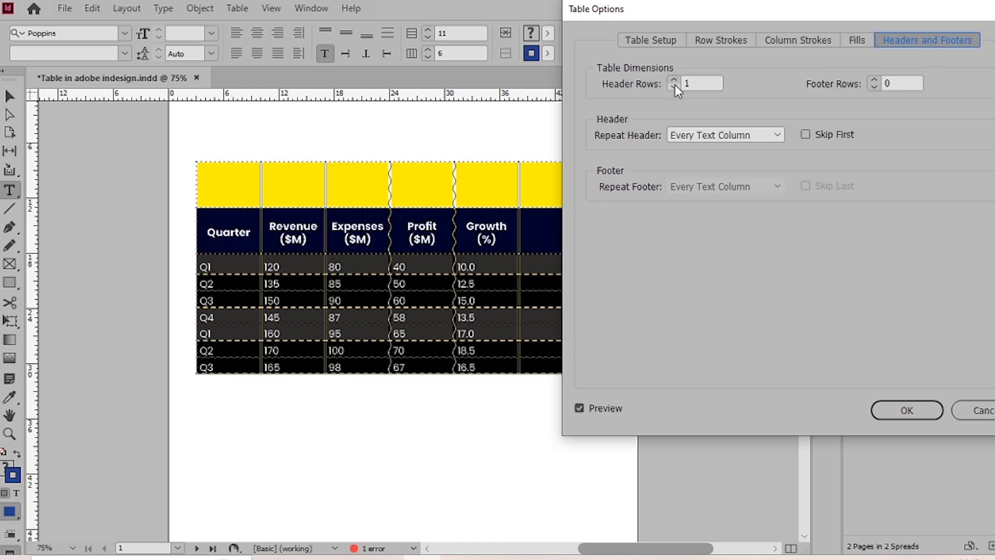
{"action": "left_click", "coordinate": [876, 80]}
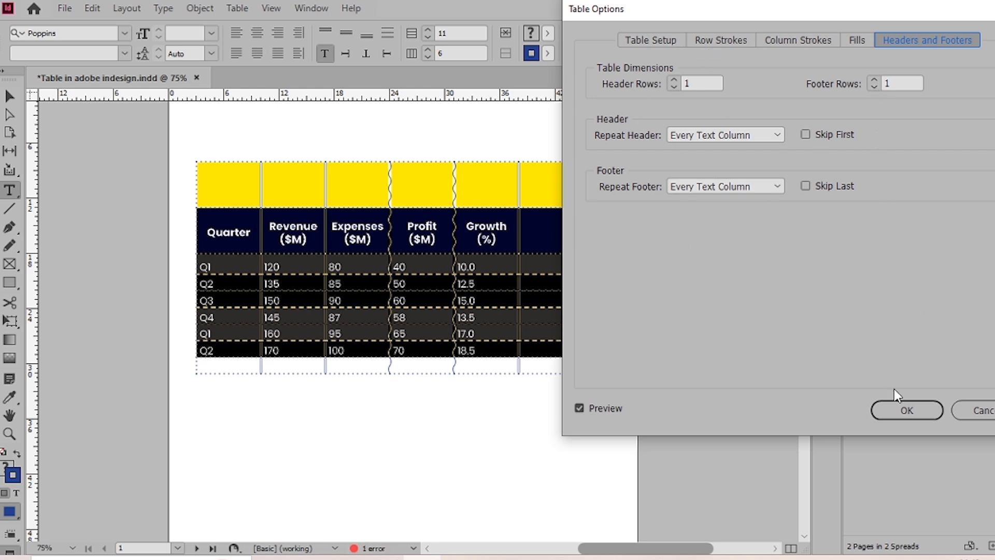
{"action": "left_click", "coordinate": [907, 410]}
{"action": "left_click", "coordinate": [816, 46]}
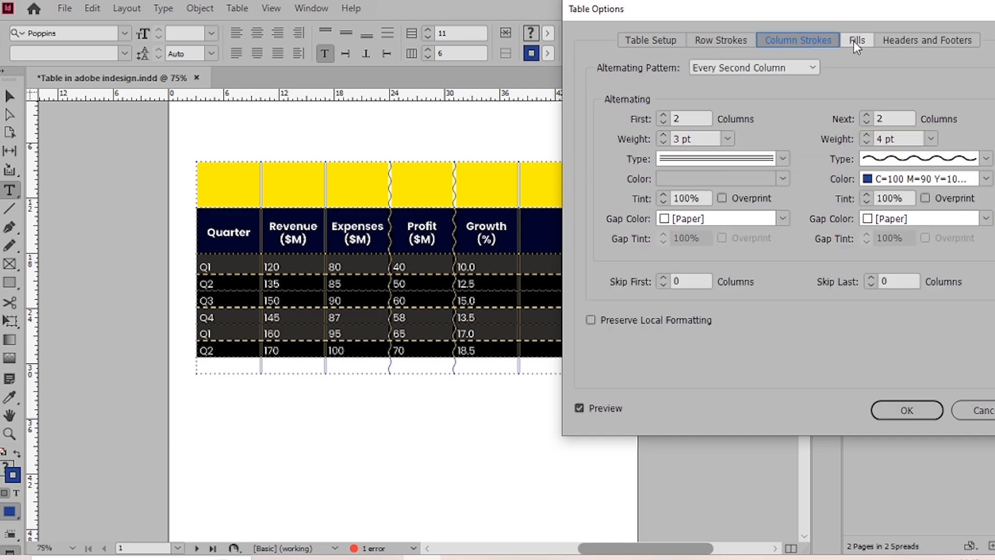
{"action": "left_click", "coordinate": [855, 41]}
{"action": "left_click", "coordinate": [907, 408]}
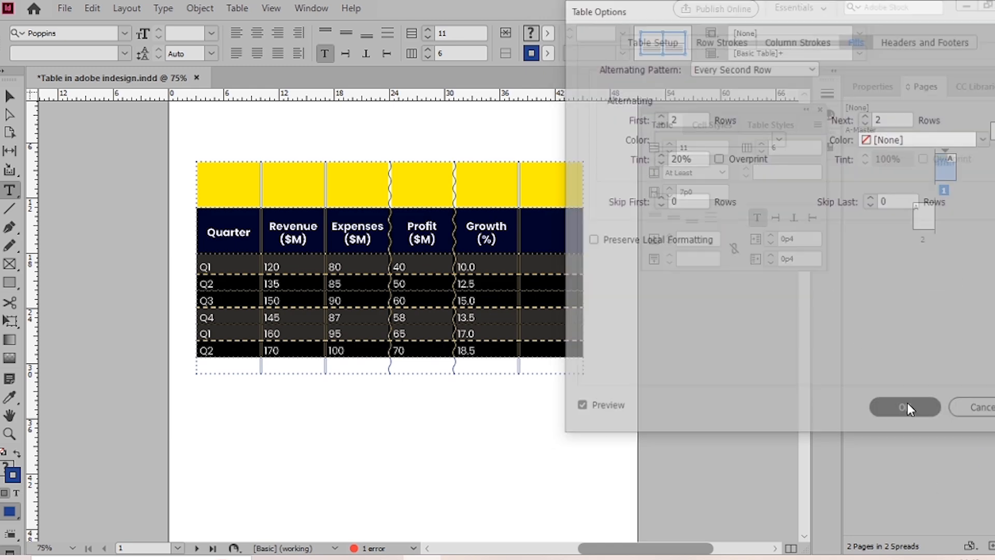
{"action": "left_click", "coordinate": [10, 97]}
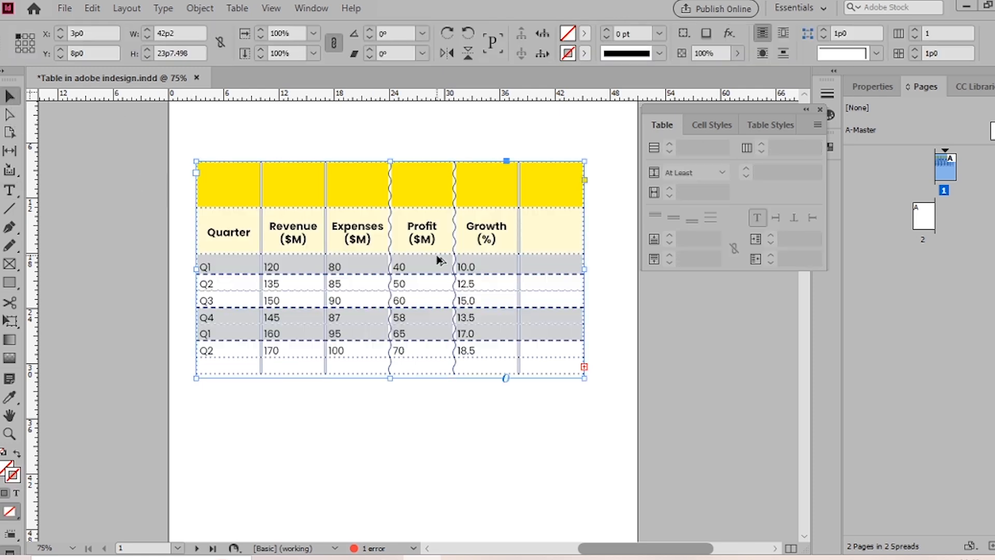
{"action": "key", "text": "ctrl+alt+c"}
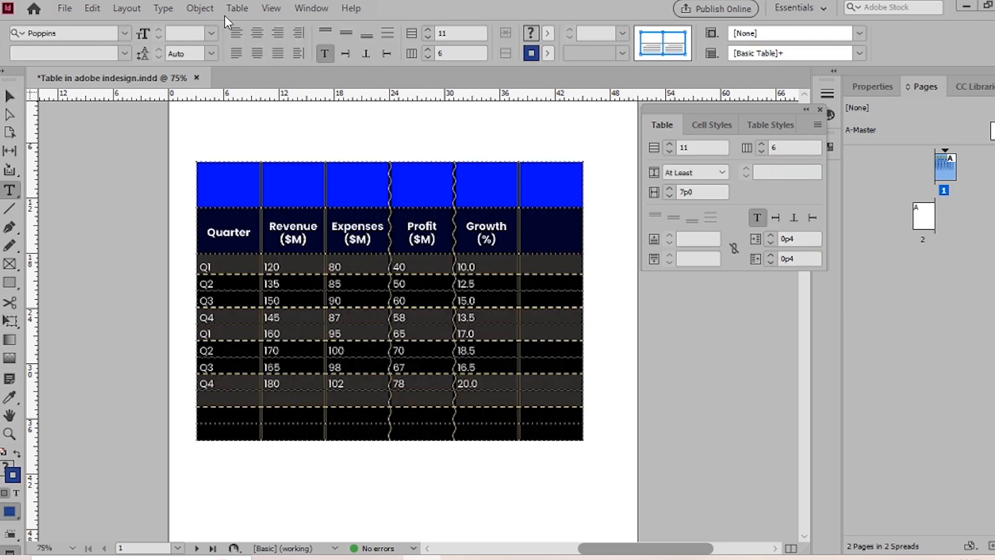
- In the text cell options for the whole table, set the top inset to 2p0 and link all four insets to it
{"action": "left_click", "coordinate": [237, 9]}
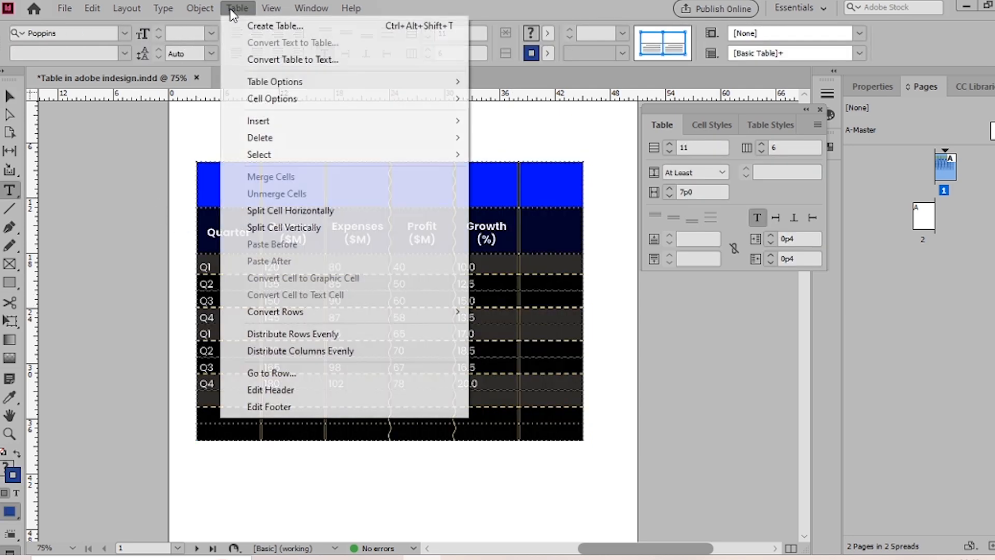
{"action": "mouse_move", "coordinate": [300, 99]}
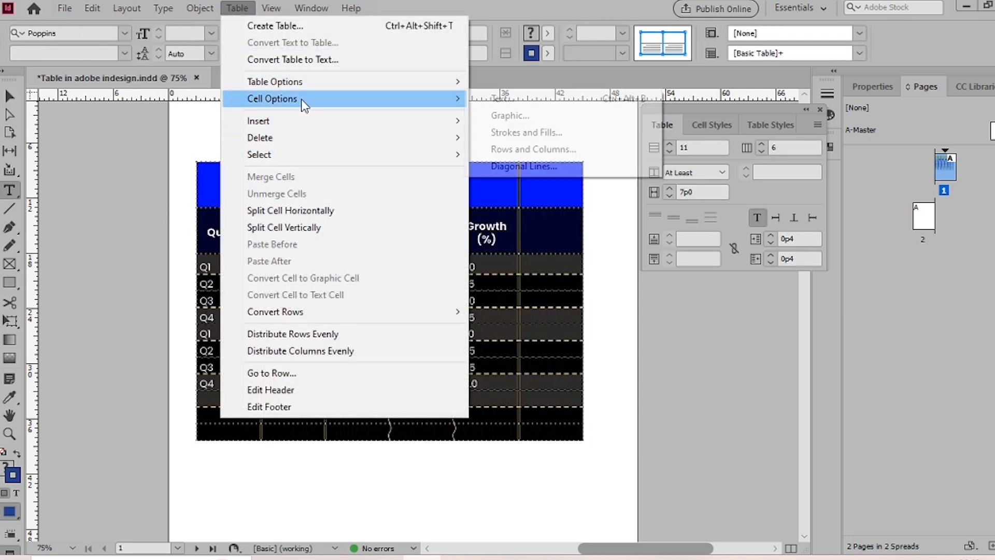
{"action": "left_click", "coordinate": [501, 98]}
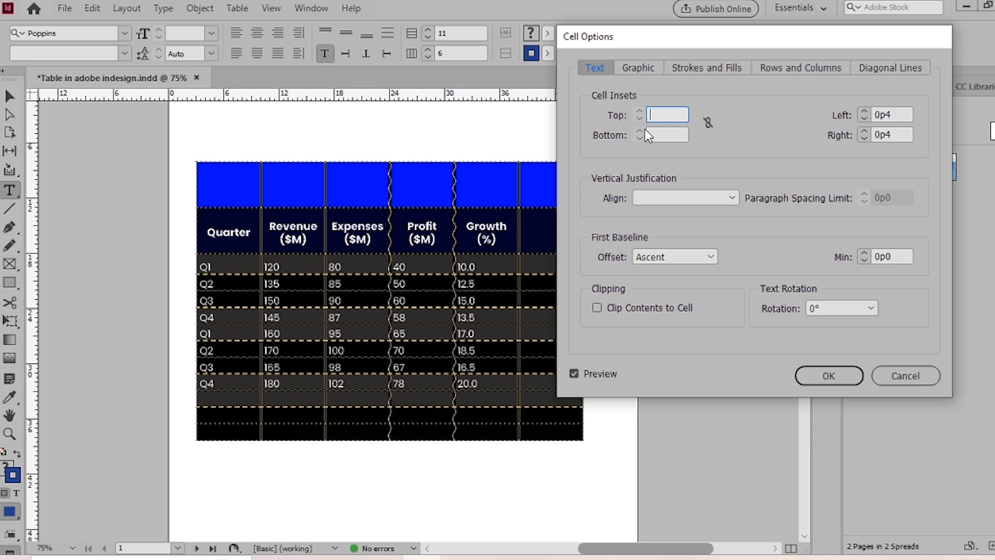
{"action": "type", "text": "2"}
{"action": "key", "text": "Tab"}
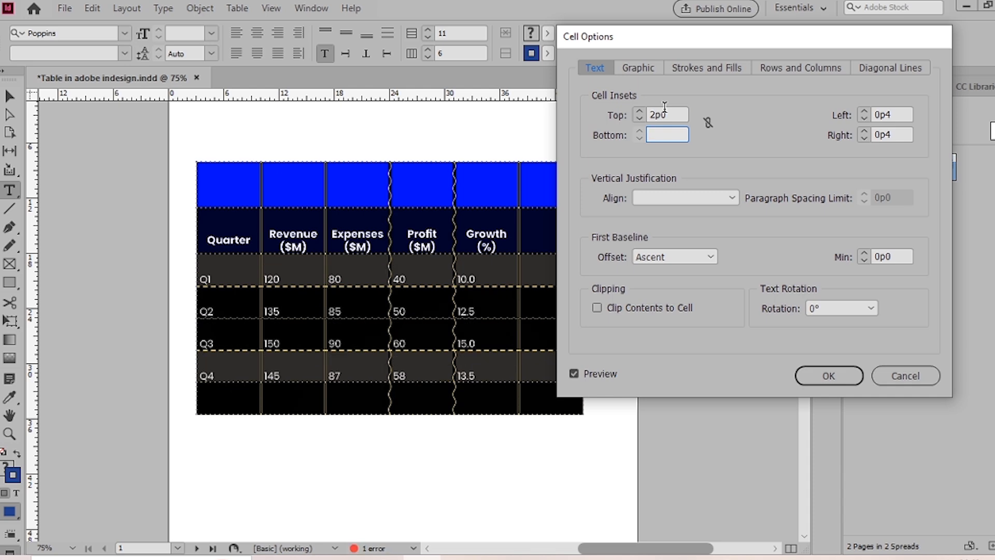
{"action": "key", "text": "Tab"}
{"action": "key", "text": "Tab"}
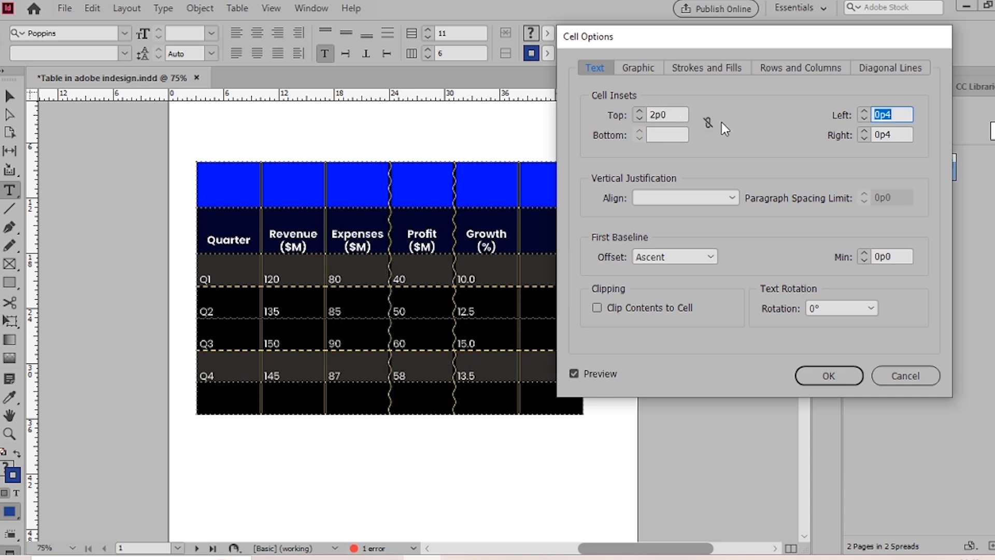
{"action": "left_click", "coordinate": [708, 123]}
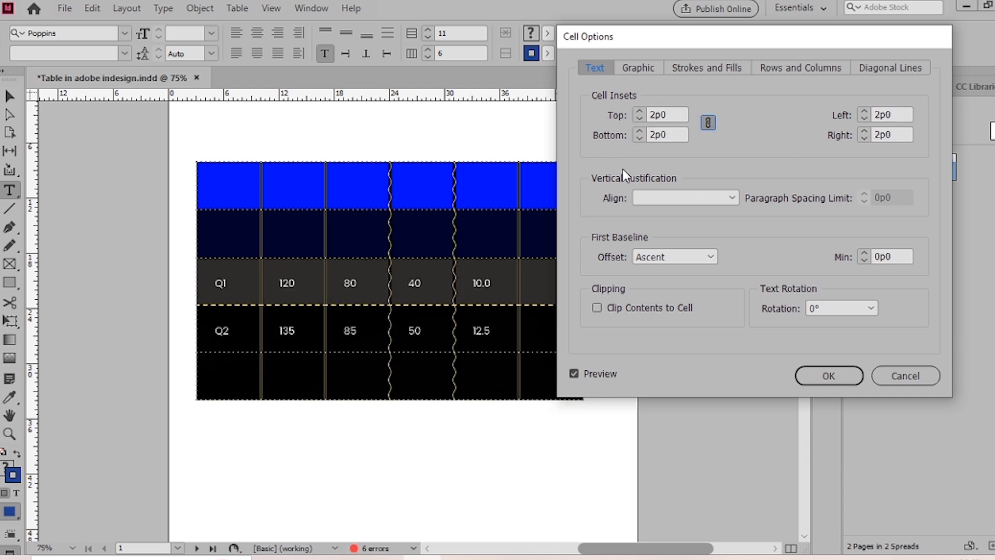
- Try linked cell insets of 1p11, with the bottom and right insets unlinked and lowered to 1p10
{"action": "left_click", "coordinate": [640, 139]}
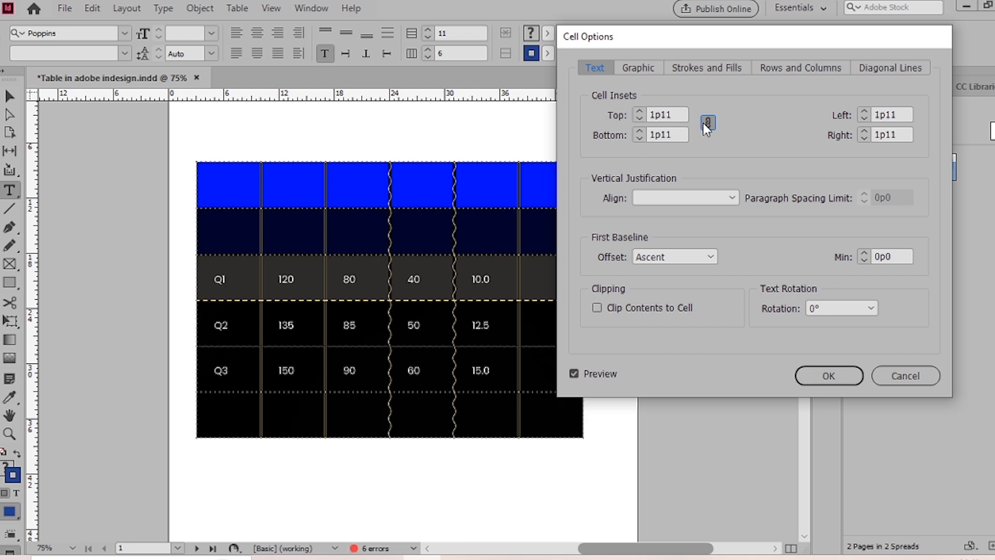
{"action": "left_click", "coordinate": [709, 122]}
{"action": "left_click", "coordinate": [642, 139]}
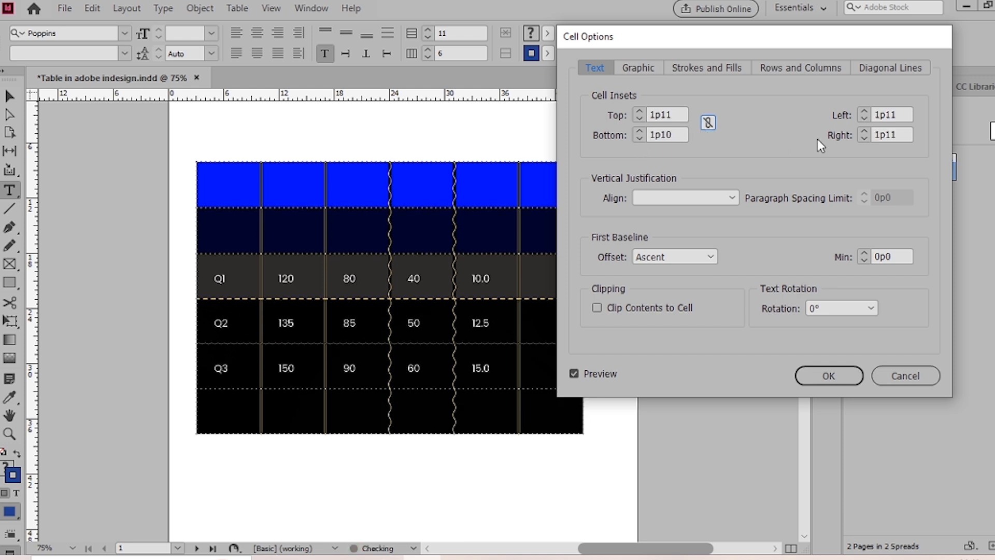
{"action": "left_click", "coordinate": [864, 139]}
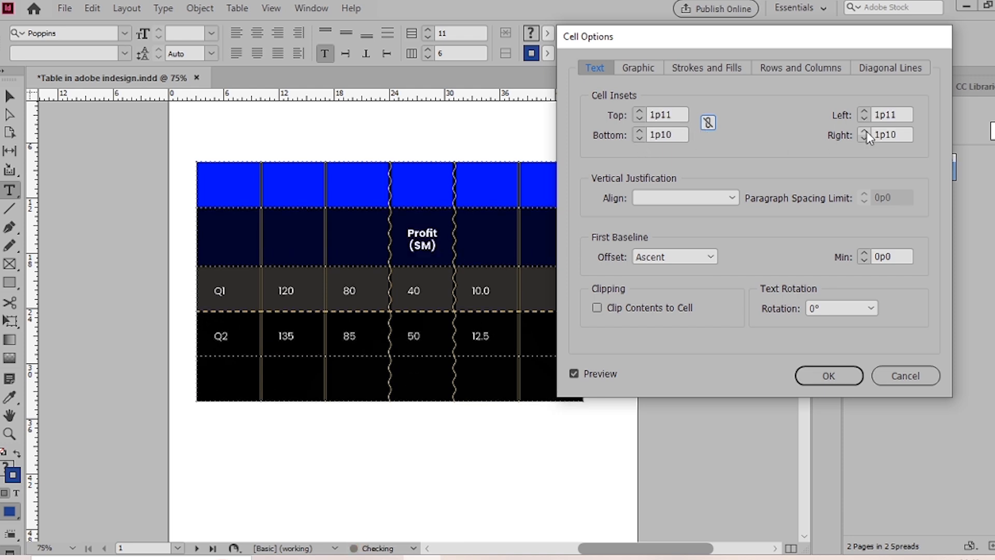
- Relink the cell insets and set all four sides to 0p0
{"action": "left_click", "coordinate": [713, 123]}
{"action": "left_click", "coordinate": [640, 139]}
{"action": "double_click", "coordinate": [669, 136]}
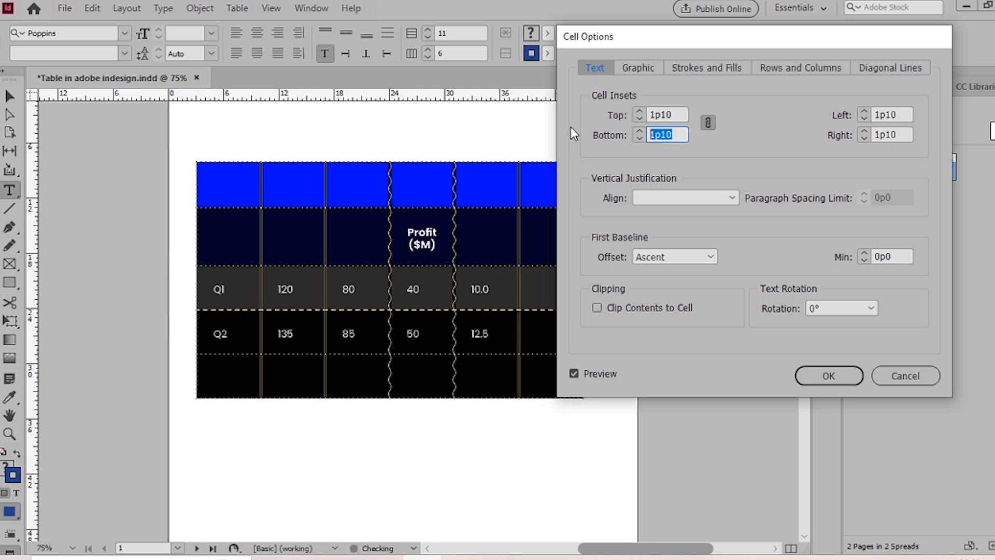
{"action": "type", "text": "0"}
{"action": "key", "text": "Tab"}
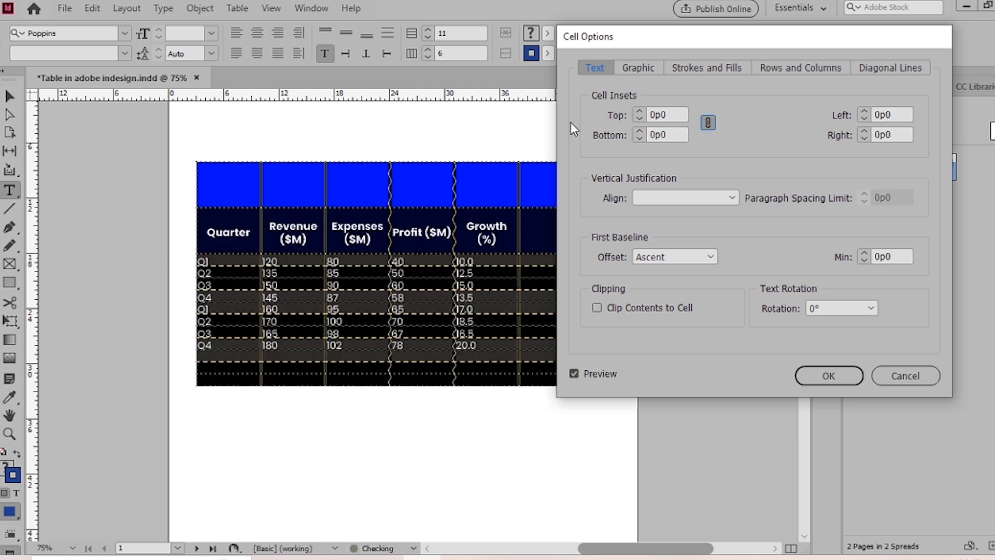
- Try vertical justification settings for the selected cells, ending with Align Bottom
{"action": "left_click", "coordinate": [678, 197]}
{"action": "left_click", "coordinate": [678, 214]}
{"action": "left_click", "coordinate": [735, 197]}
{"action": "left_click", "coordinate": [676, 245]}
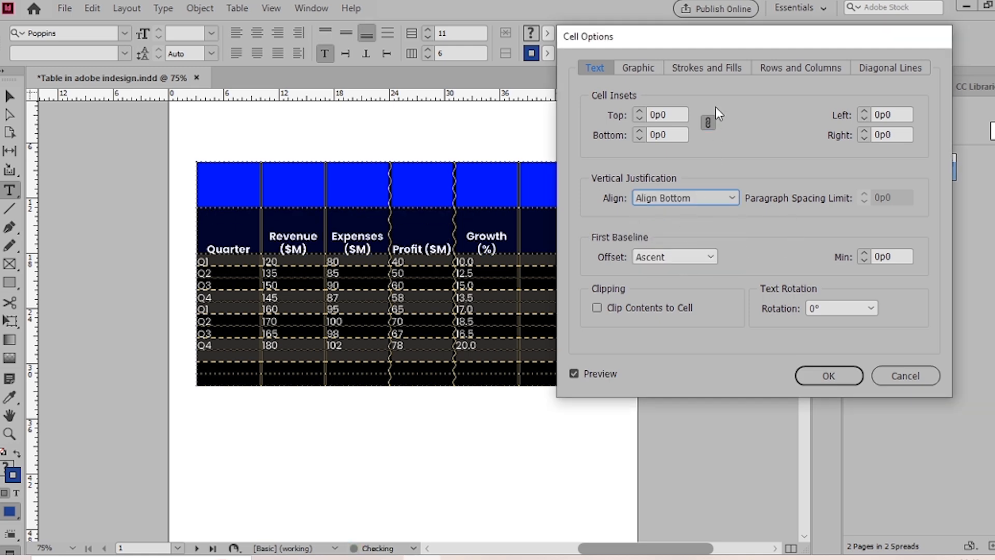
- Examine the cell options for graphic insets, strokes and fills, and rows and columns
{"action": "left_click", "coordinate": [641, 69]}
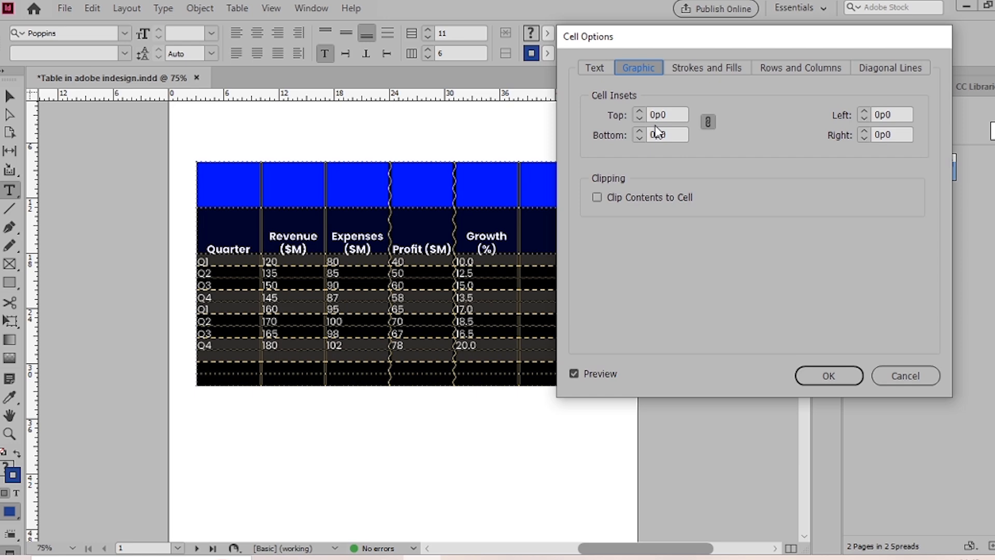
{"action": "left_click", "coordinate": [737, 69]}
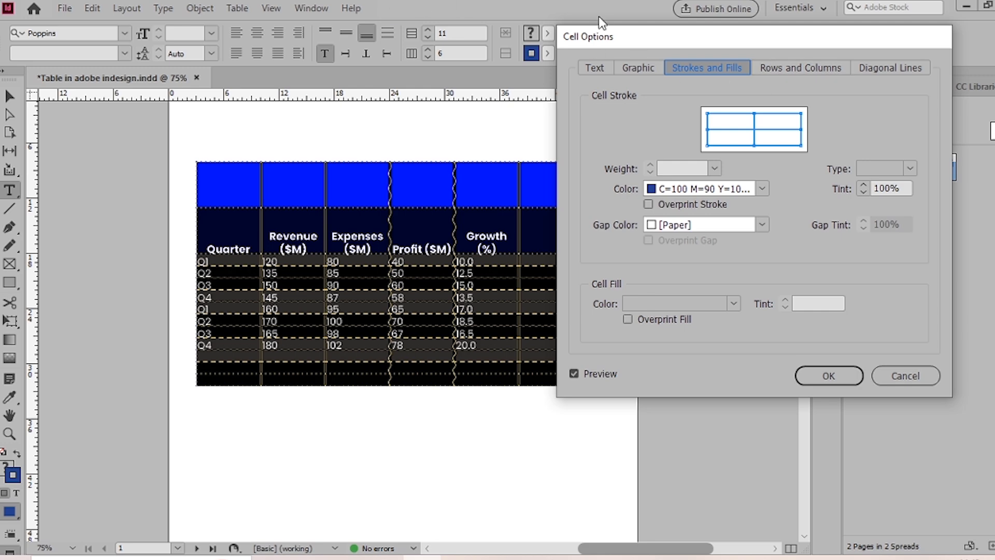
{"action": "left_click_drag", "start_coordinate": [669, 36], "coordinate": [669, 97]}
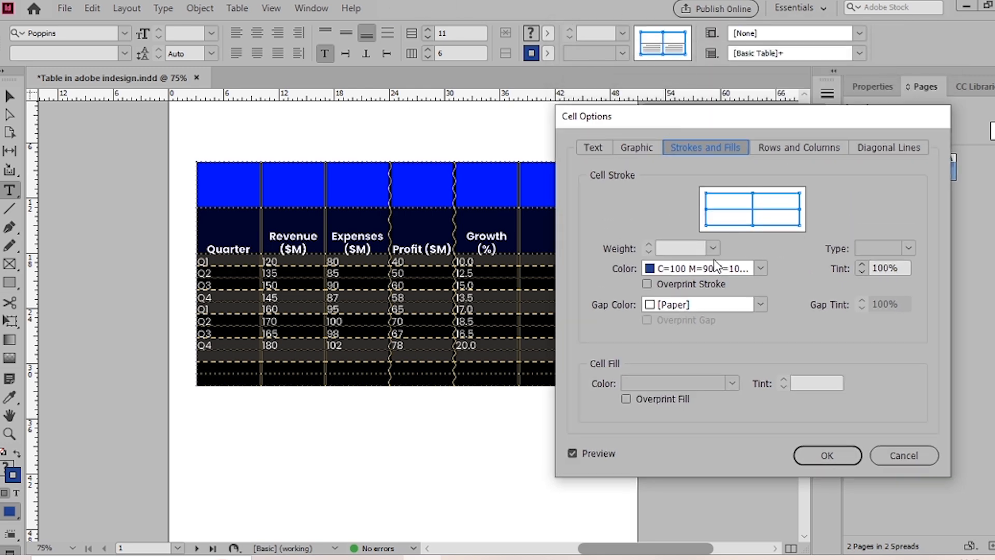
{"action": "left_click", "coordinate": [801, 151]}
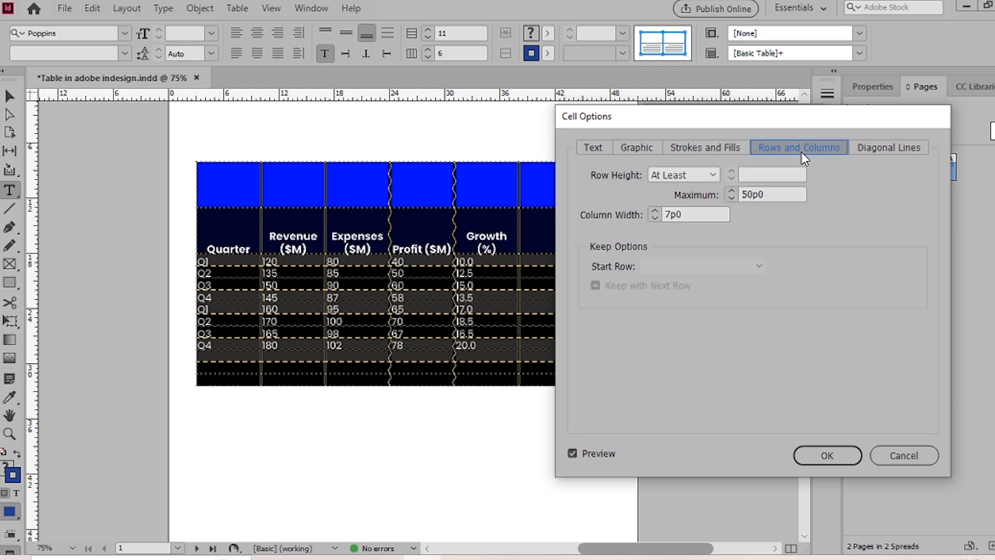
{"action": "left_click_drag", "start_coordinate": [772, 118], "coordinate": [477, 71]}
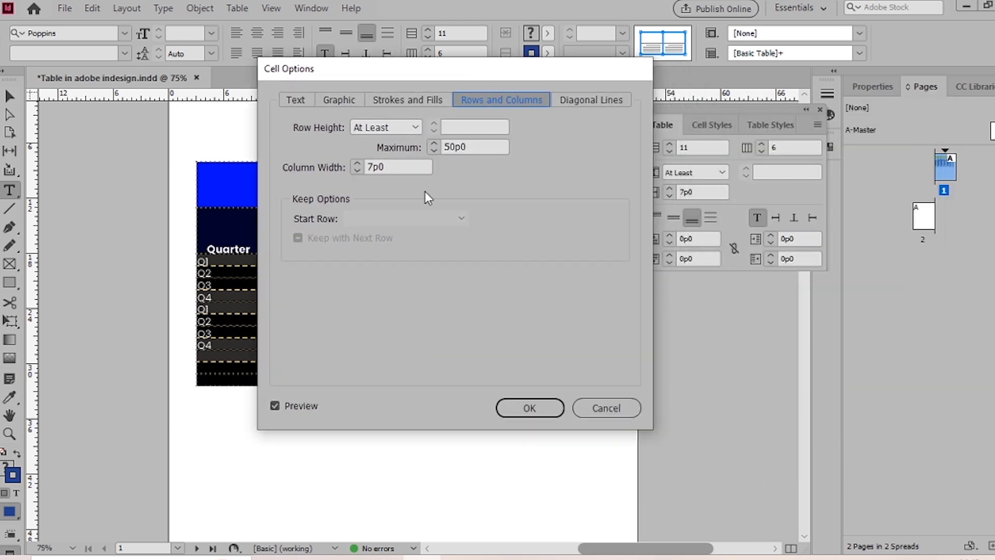
- Try the diagonal line styles on all table cells, ending with crossed lines at a 5 pt weight
{"action": "left_click", "coordinate": [593, 99]}
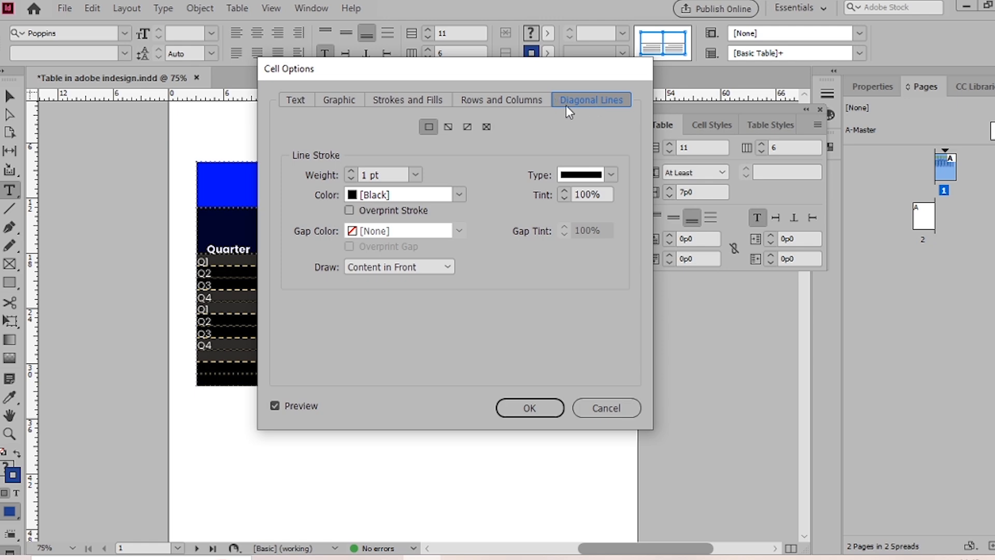
{"action": "left_click_drag", "start_coordinate": [456, 78], "coordinate": [828, 95]}
{"action": "left_click", "coordinate": [826, 144]}
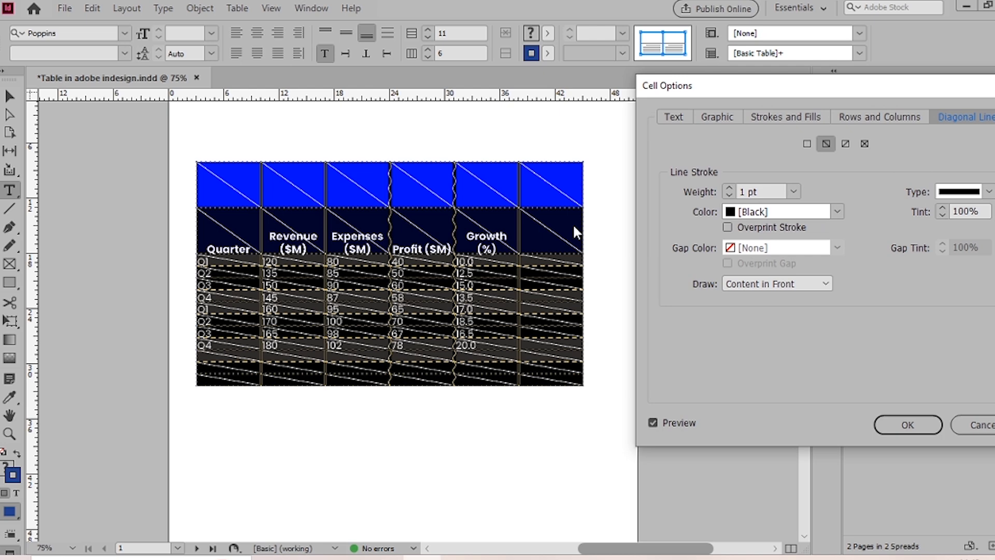
{"action": "left_click", "coordinate": [849, 145]}
{"action": "left_click", "coordinate": [864, 144]}
{"action": "left_click", "coordinate": [793, 192]}
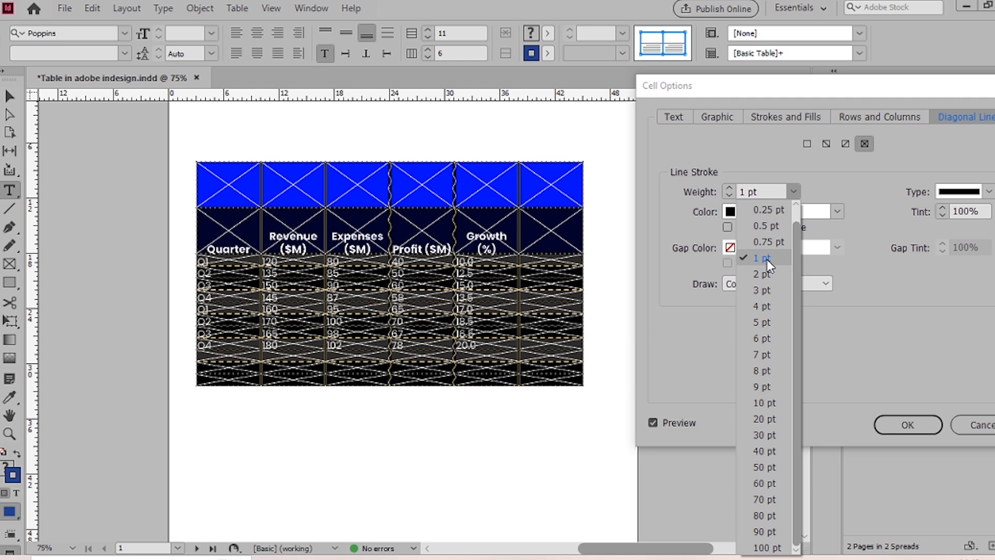
{"action": "left_click", "coordinate": [775, 321]}
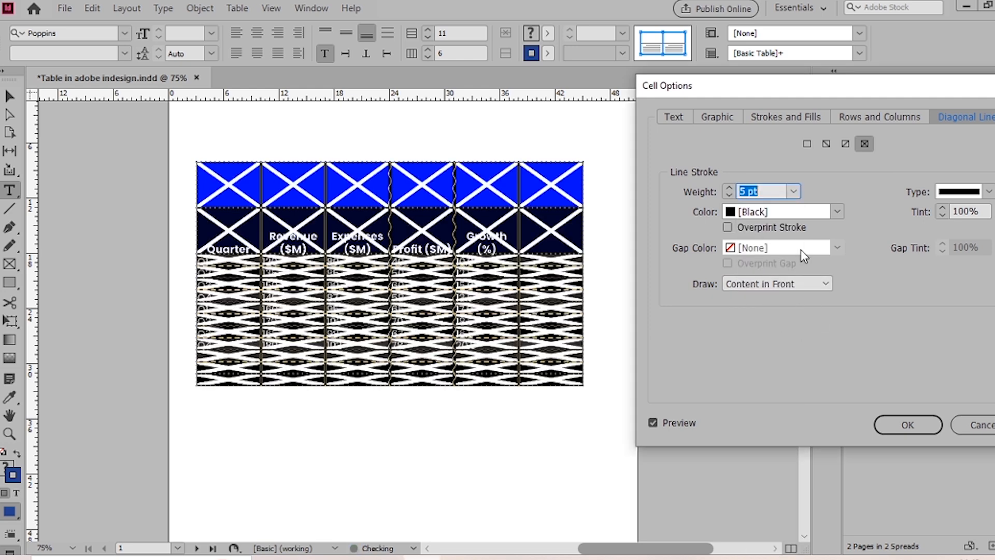
- Try the Grade 3 to 5 color on the diagonal lines, apply the cell options, and deselect the table
{"action": "left_click", "coordinate": [836, 211]}
{"action": "left_click", "coordinate": [788, 386]}
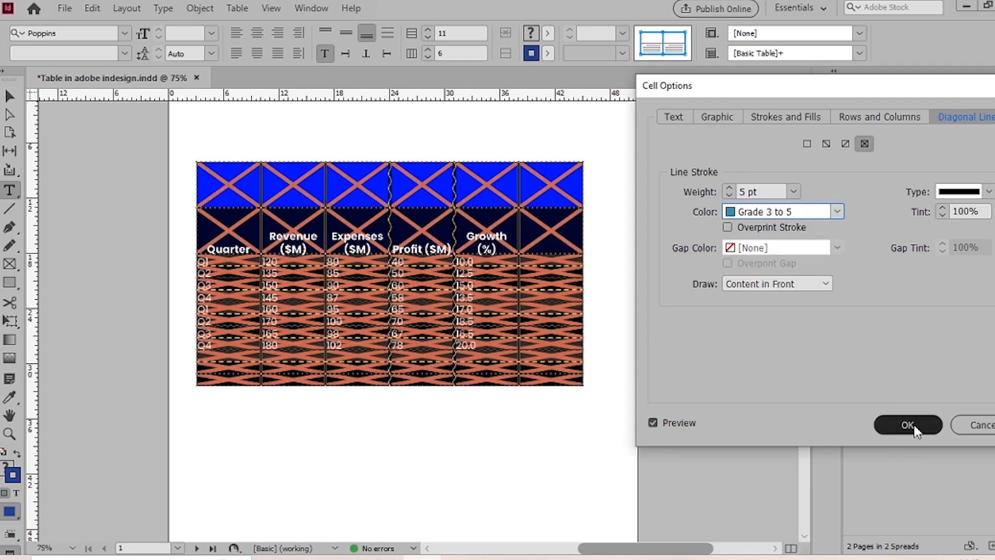
{"action": "left_click", "coordinate": [908, 424]}
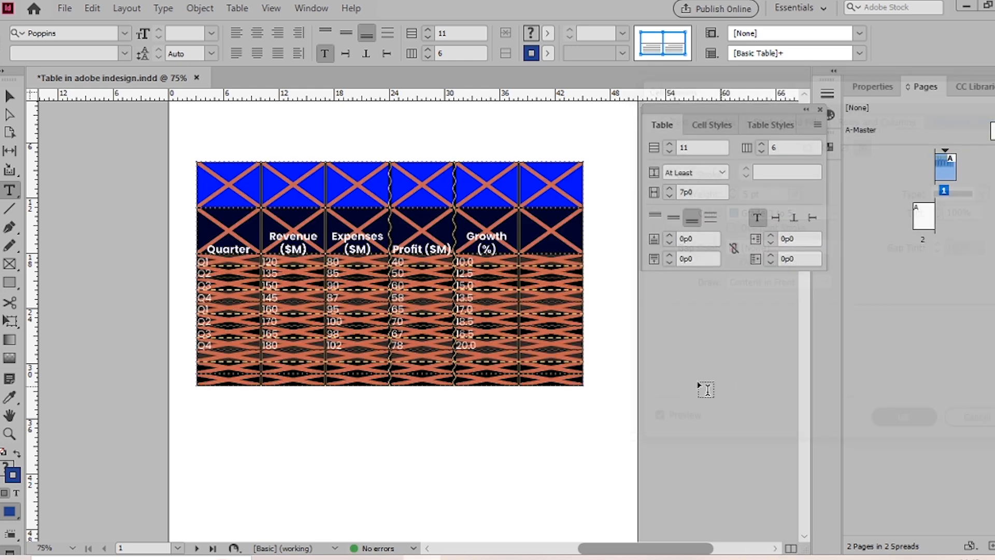
{"action": "left_click", "coordinate": [9, 97]}
{"action": "left_click", "coordinate": [89, 253]}
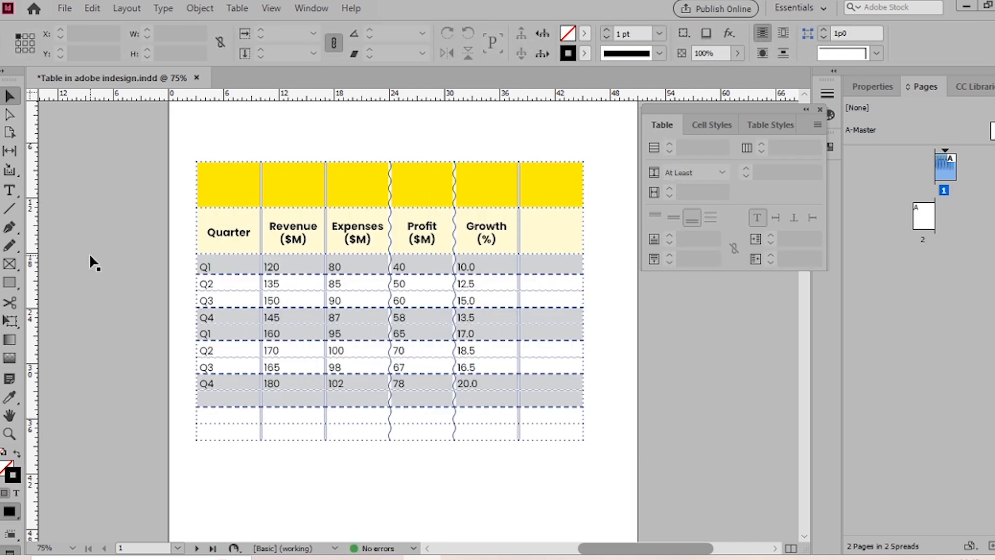